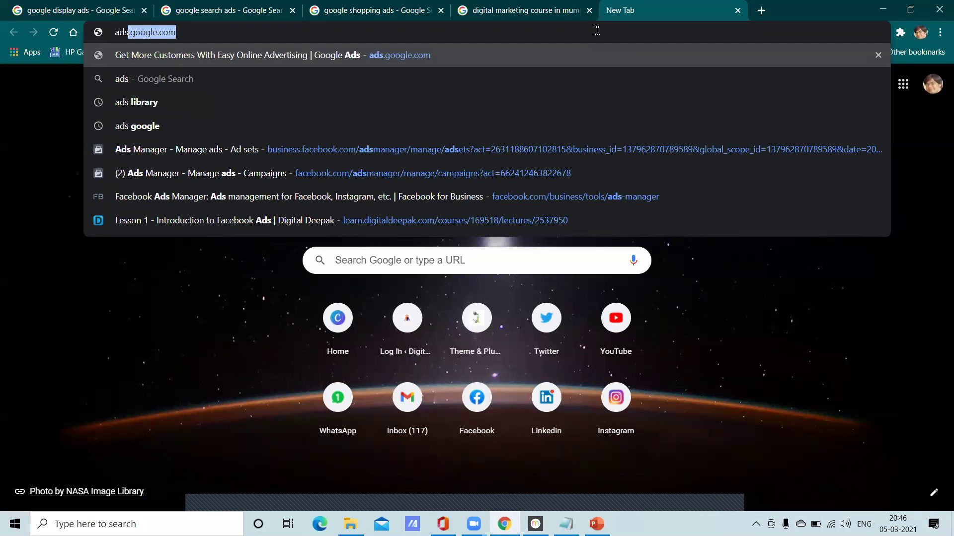
- Replace the entered address text with "google ads" and run a Google search for it
{"action": "key", "text": "BackSpace"}
{"action": "key", "text": "BackSpace"}
{"action": "key", "text": "BackSpace"}
{"action": "key", "text": "BackSpace"}
{"action": "type", "text": "goo"}
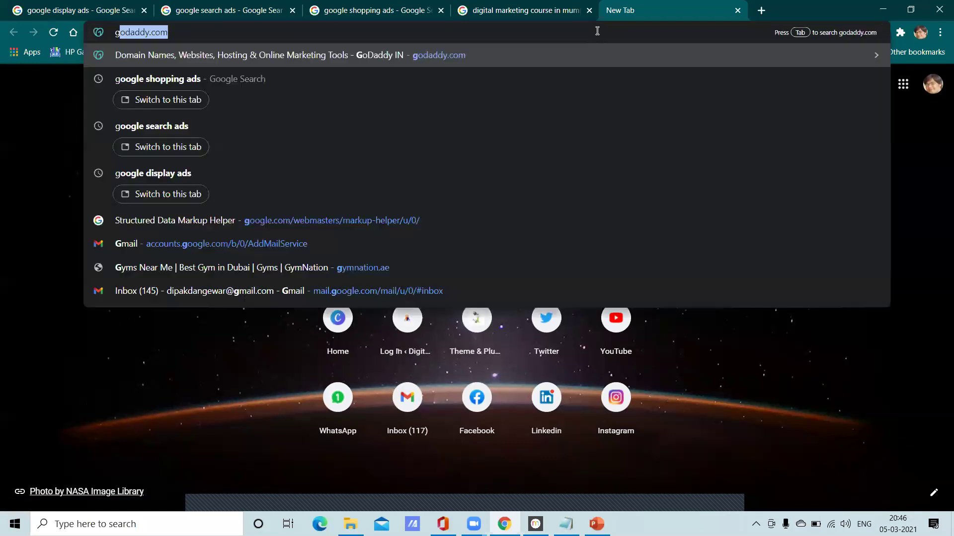
{"action": "type", "text": "g"}
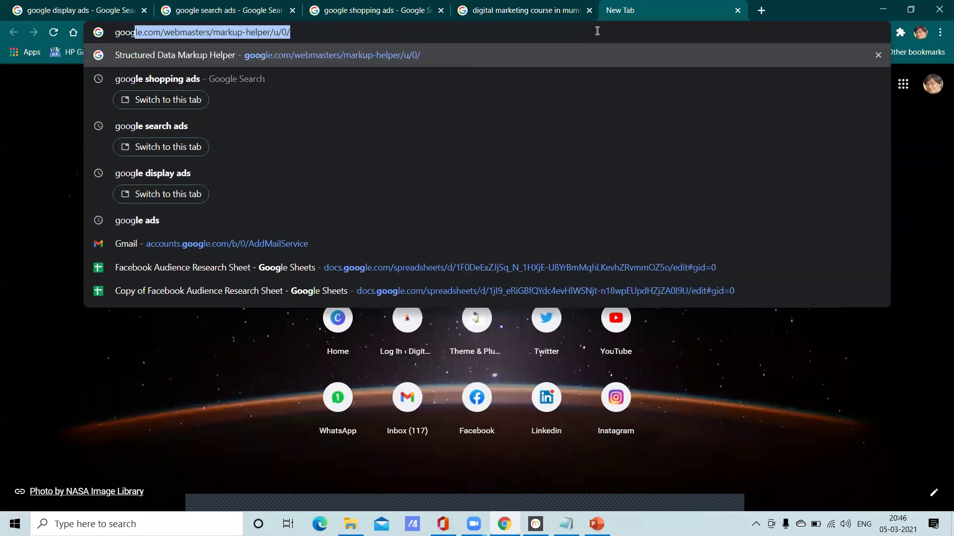
{"action": "type", "text": "le ads"}
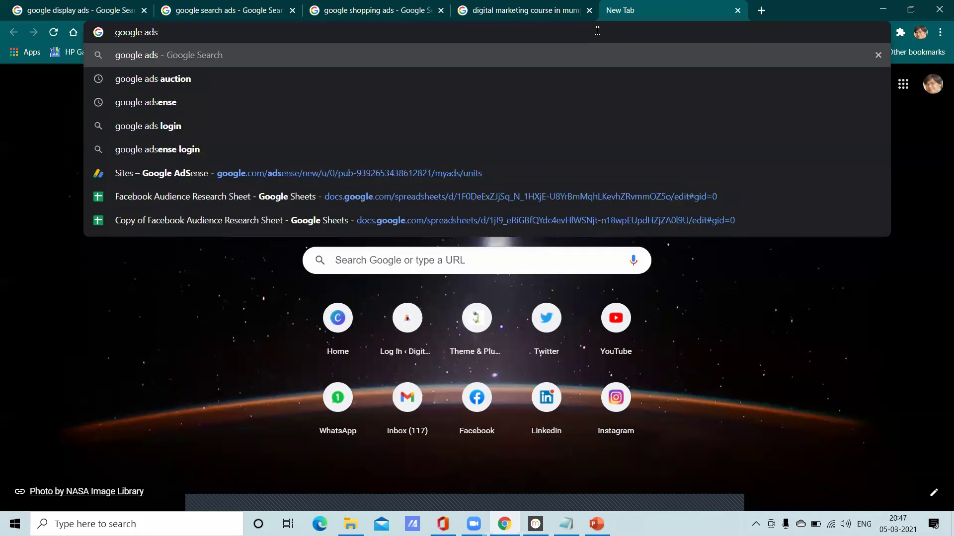
{"action": "key", "text": "Return"}
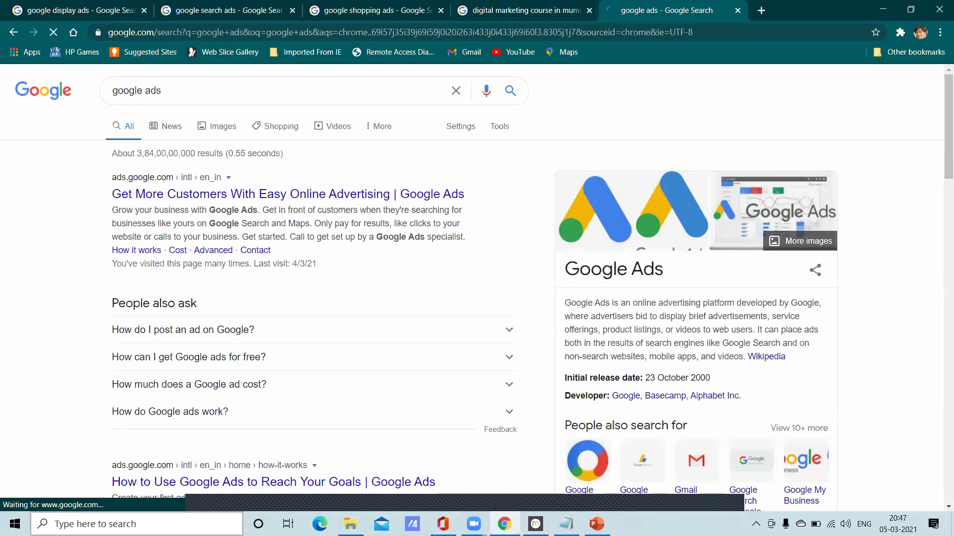
- Open the official Google Ads site from the search results and sign in
{"action": "left_click", "coordinate": [201, 194]}
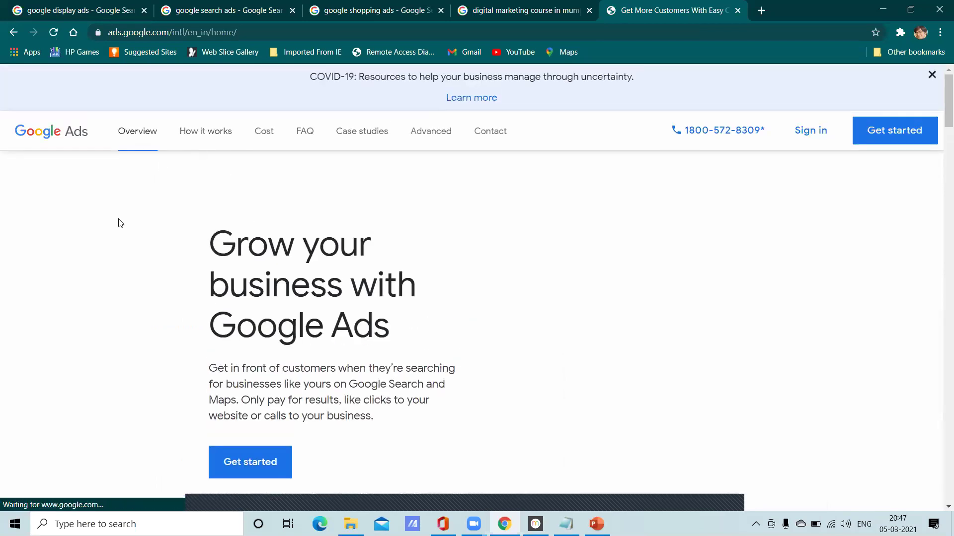
{"action": "scroll", "coordinate": [341, 249], "scroll_direction": "down", "scroll_amount": 12}
{"action": "scroll", "coordinate": [347, 248], "scroll_direction": "up", "scroll_amount": 12}
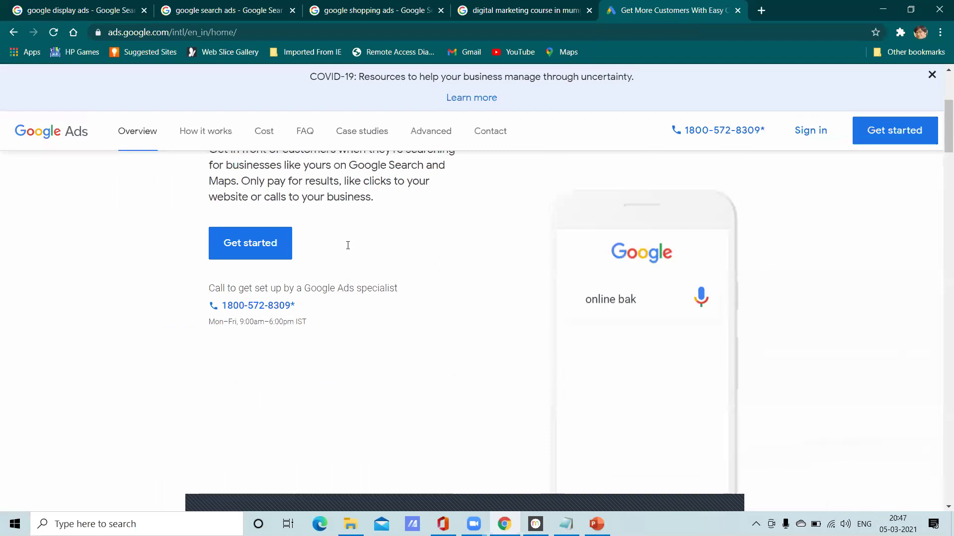
{"action": "left_click", "coordinate": [814, 134]}
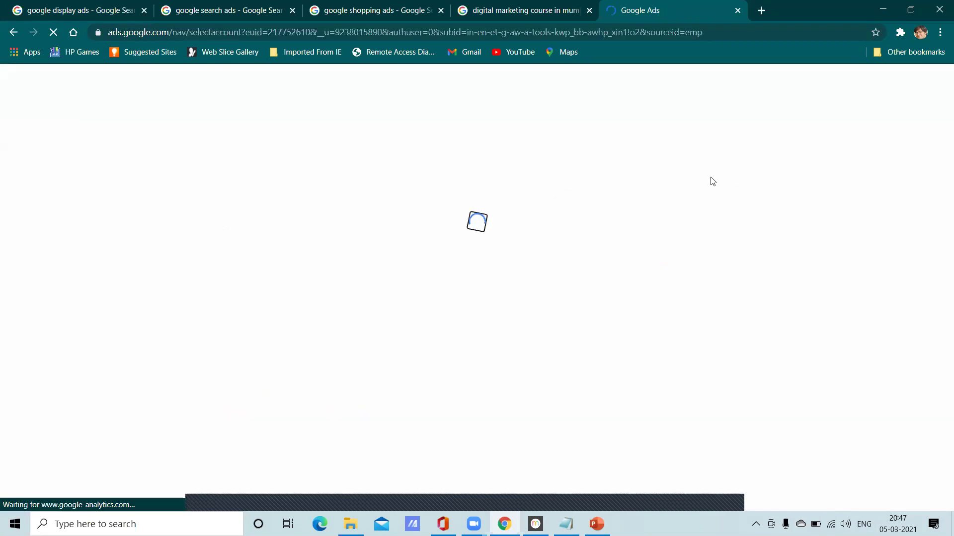
- Examine the list of available Google Ads accounts and the status of each one
{"action": "scroll", "coordinate": [467, 320], "scroll_direction": "down", "scroll_amount": 3}
{"action": "scroll", "coordinate": [437, 370], "scroll_direction": "up", "scroll_amount": 2}
{"action": "scroll", "coordinate": [438, 370], "scroll_direction": "down", "scroll_amount": 2}
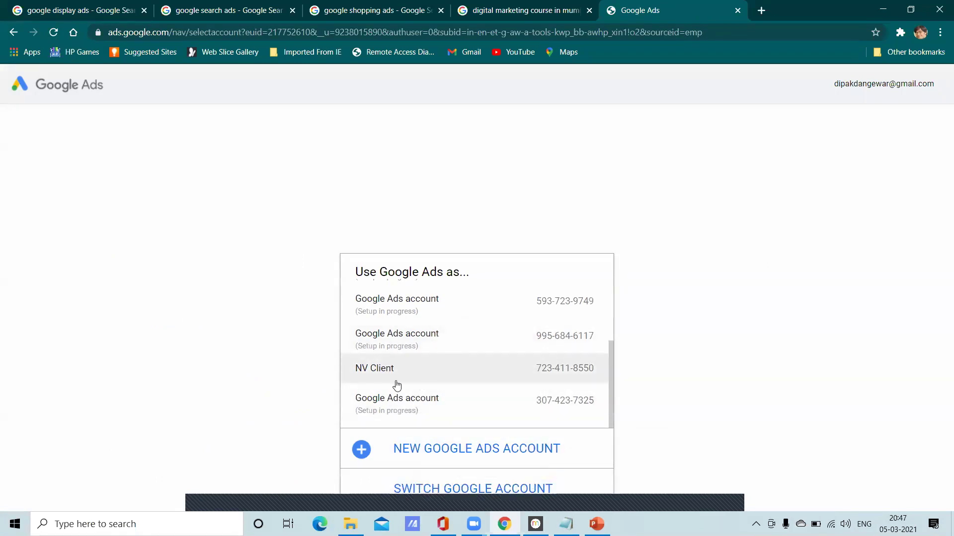
{"action": "scroll", "coordinate": [407, 368], "scroll_direction": "up", "scroll_amount": 3}
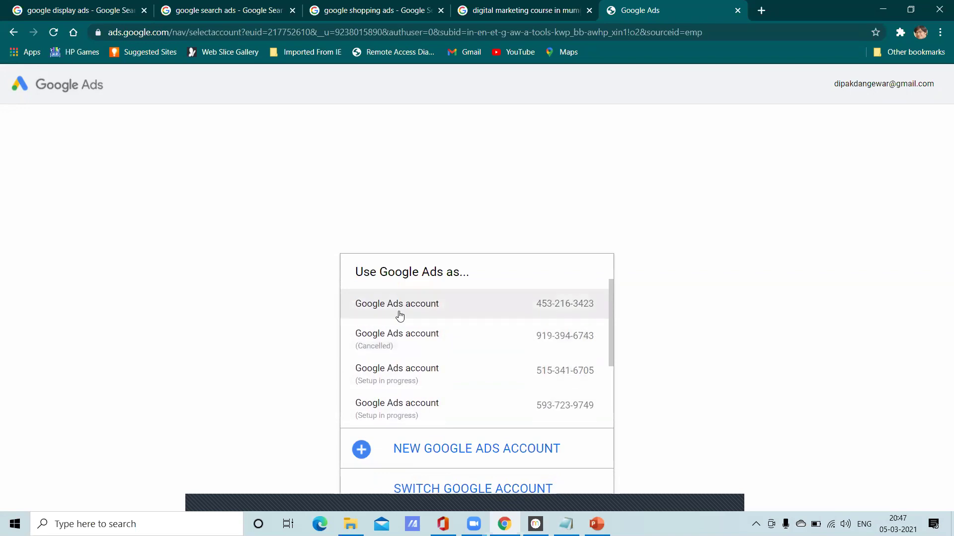
{"action": "scroll", "coordinate": [428, 326], "scroll_direction": "down", "scroll_amount": 2}
{"action": "scroll", "coordinate": [428, 326], "scroll_direction": "up", "scroll_amount": 2}
{"action": "scroll", "coordinate": [480, 330], "scroll_direction": "down", "scroll_amount": 2}
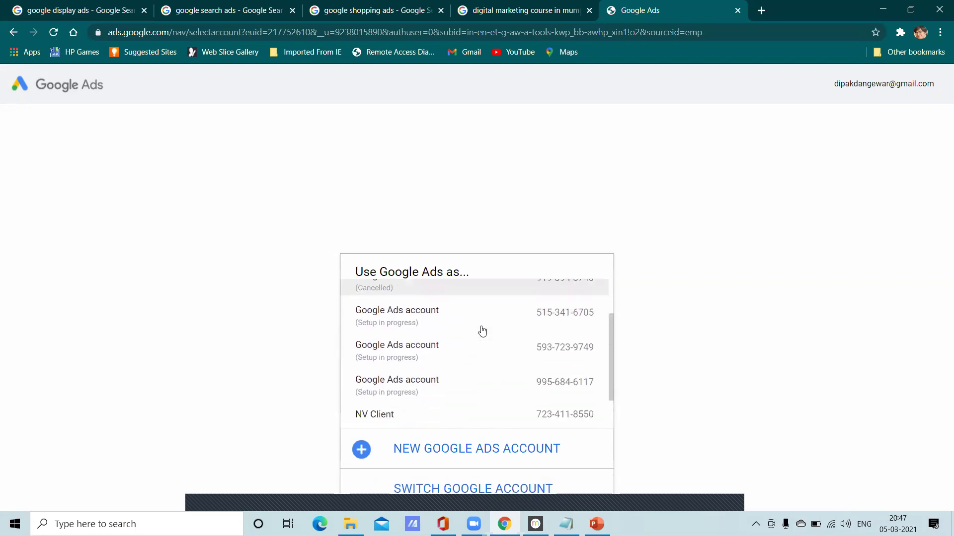
{"action": "scroll", "coordinate": [448, 369], "scroll_direction": "up", "scroll_amount": 2}
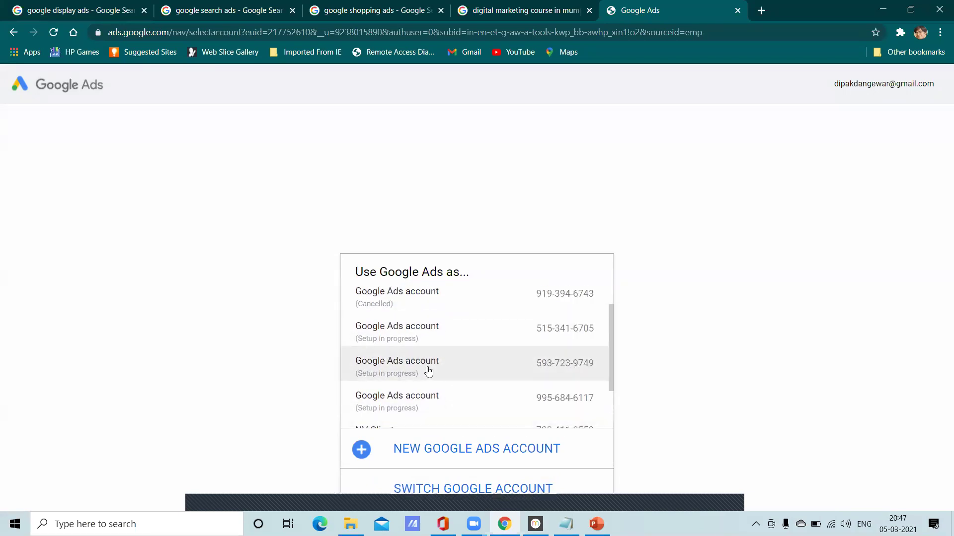
{"action": "scroll", "coordinate": [417, 370], "scroll_direction": "down", "scroll_amount": 2}
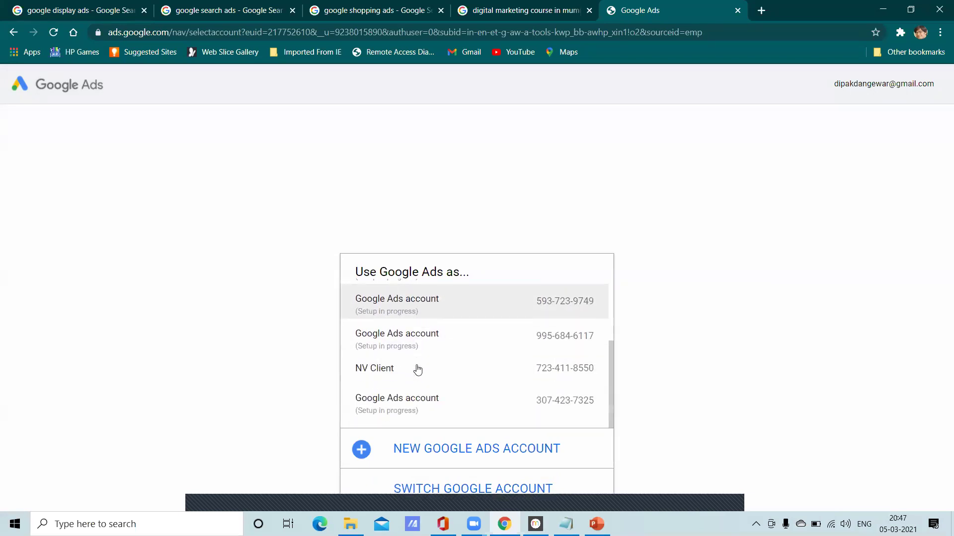
- Open the last listed account, examine its new-campaign advertising goals and the Expert Mode option, and return to the account list
{"action": "left_click", "coordinate": [416, 401]}
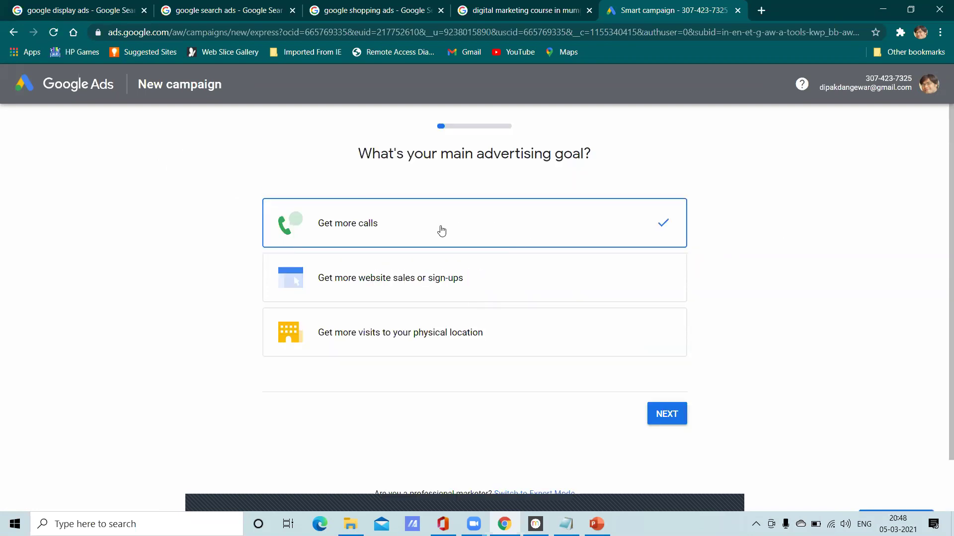
{"action": "scroll", "coordinate": [762, 257], "scroll_direction": "down", "scroll_amount": 1}
{"action": "scroll", "coordinate": [755, 258], "scroll_direction": "up", "scroll_amount": 1}
{"action": "scroll", "coordinate": [697, 276], "scroll_direction": "down", "scroll_amount": 2}
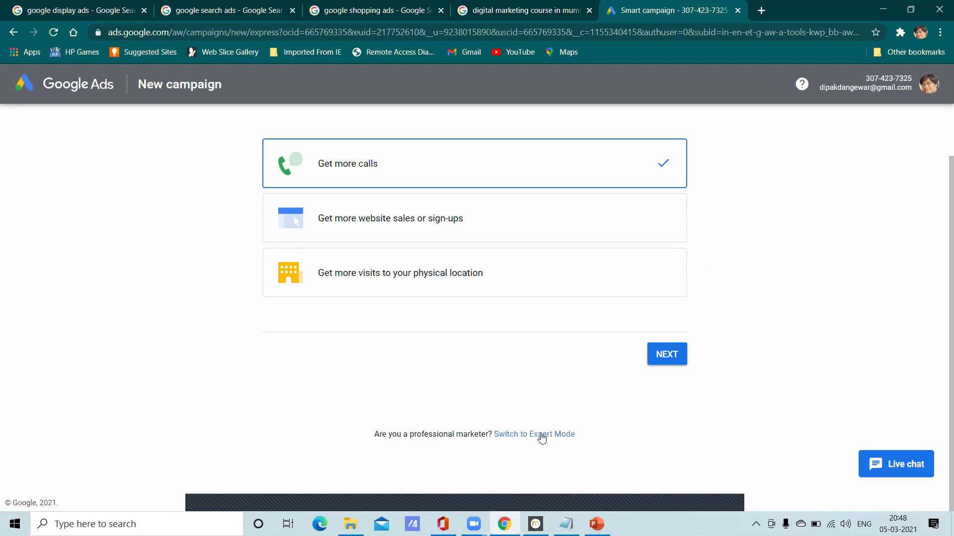
{"action": "scroll", "coordinate": [759, 277], "scroll_direction": "up", "scroll_amount": 2}
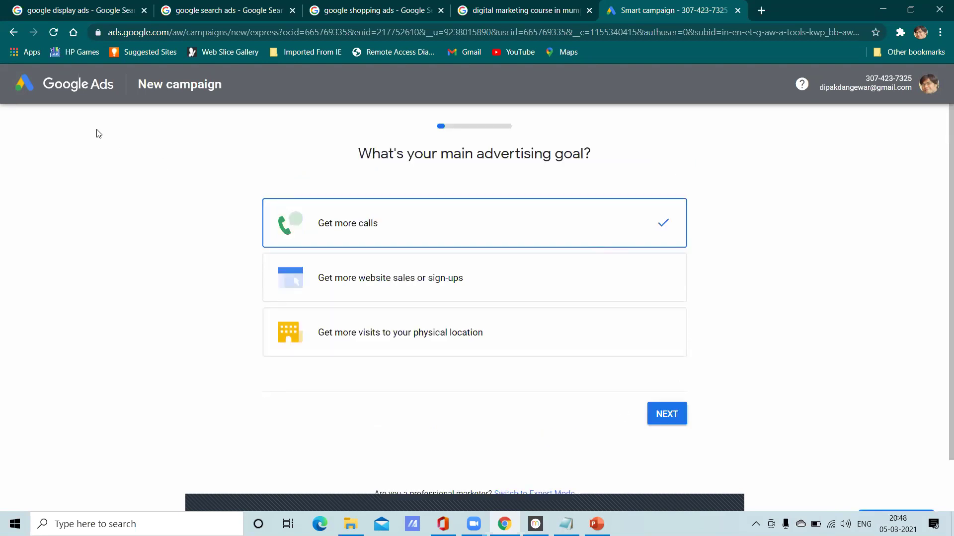
{"action": "left_click", "coordinate": [13, 32]}
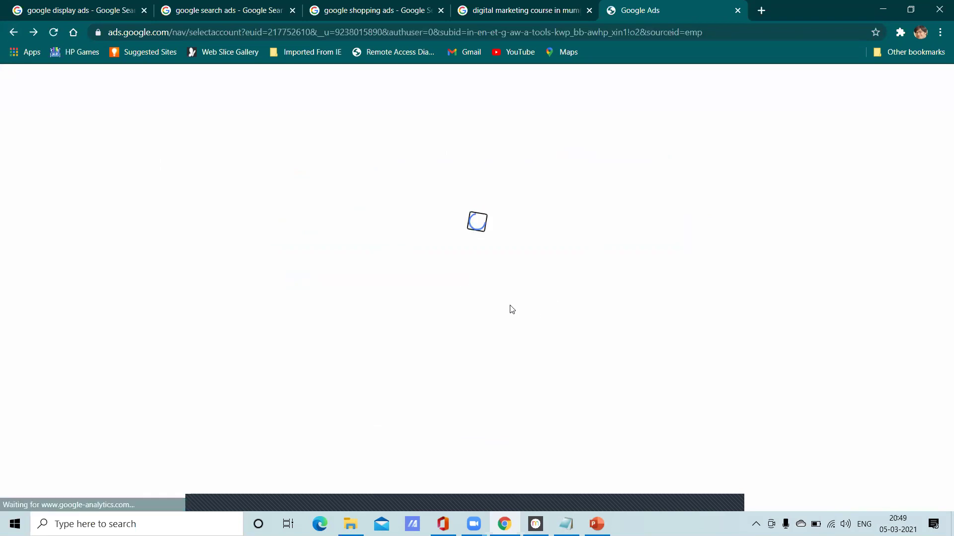
- Enter the first listed Google Ads account, go to its Overview page and dismiss the alert notification
{"action": "left_click", "coordinate": [430, 315]}
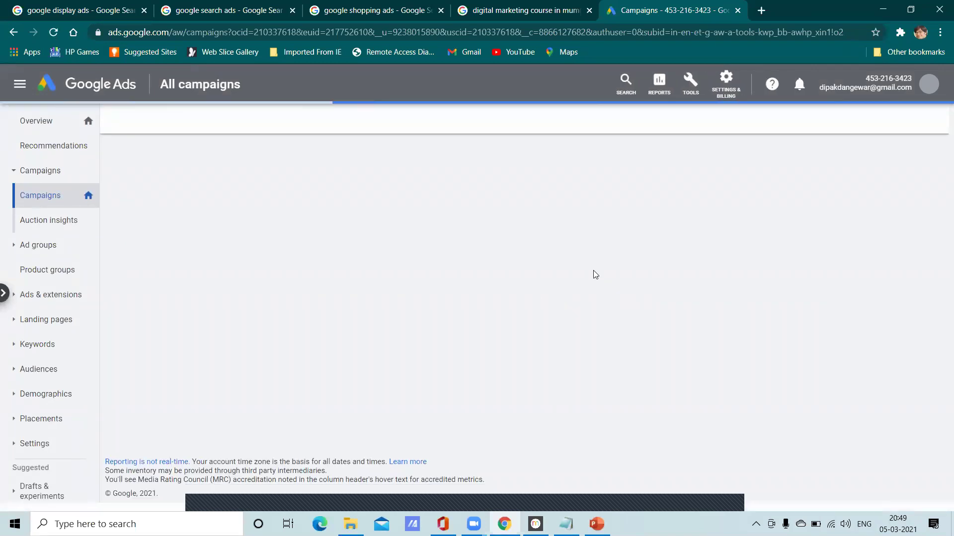
{"action": "left_click", "coordinate": [41, 125]}
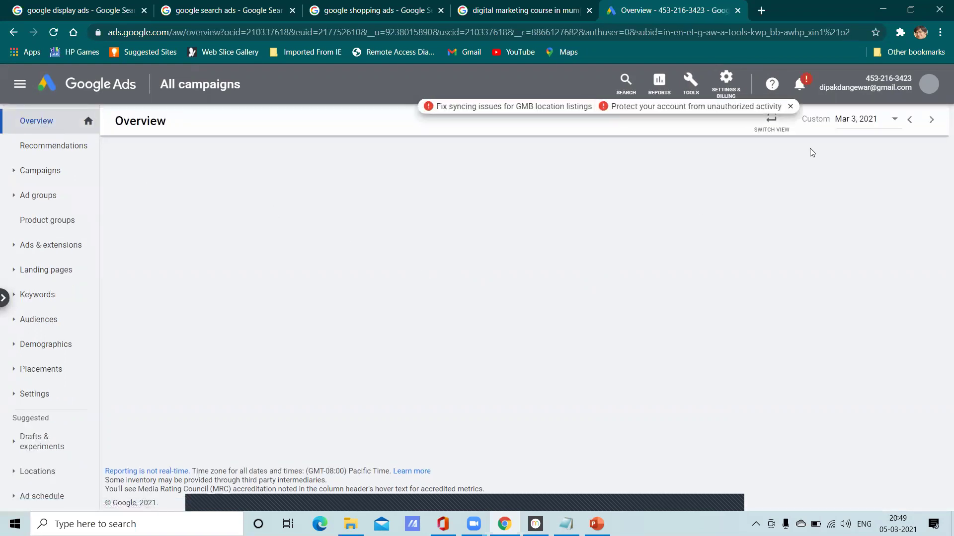
{"action": "left_click", "coordinate": [790, 108]}
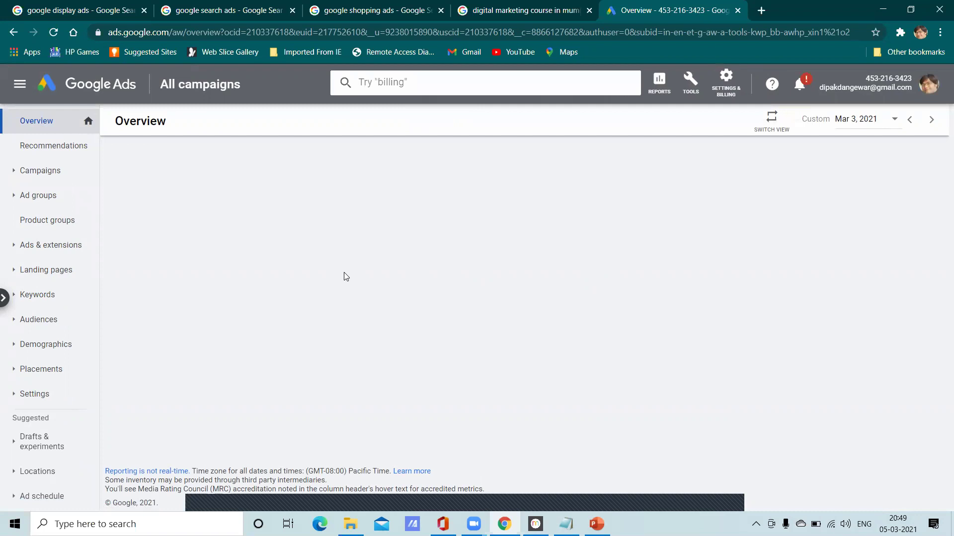
- Look through the whole account overview, from the performance chart to the search ads summary
{"action": "scroll", "coordinate": [447, 288], "scroll_direction": "down", "scroll_amount": 6}
{"action": "scroll", "coordinate": [483, 298], "scroll_direction": "up", "scroll_amount": 4}
{"action": "scroll", "coordinate": [484, 301], "scroll_direction": "down", "scroll_amount": 12}
{"action": "scroll", "coordinate": [477, 312], "scroll_direction": "up", "scroll_amount": 2}
{"action": "scroll", "coordinate": [467, 326], "scroll_direction": "down", "scroll_amount": 2}
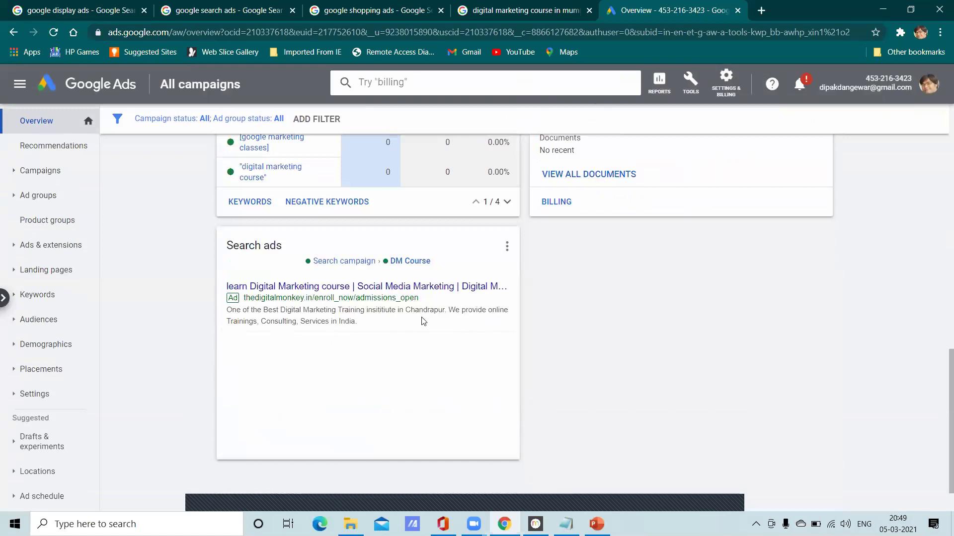
{"action": "scroll", "coordinate": [529, 323], "scroll_direction": "up", "scroll_amount": 6}
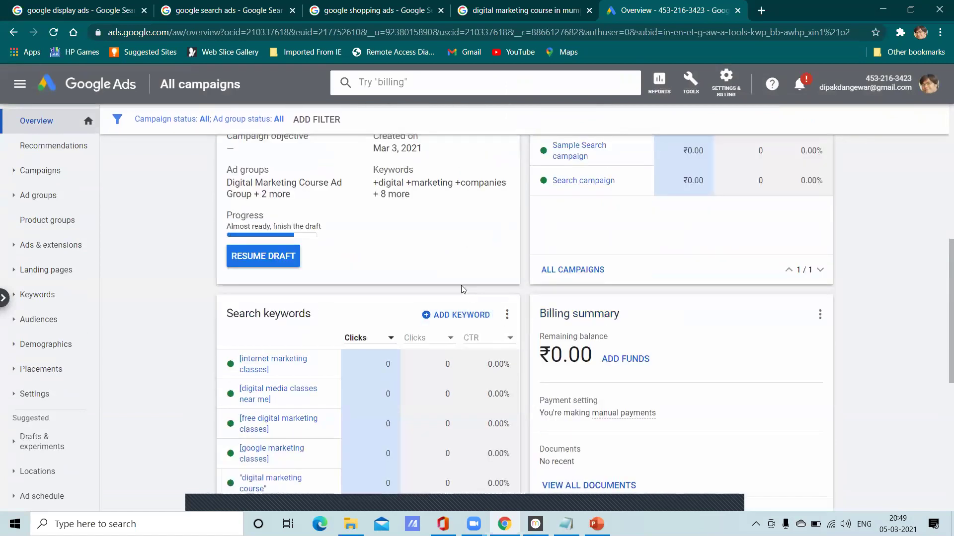
{"action": "scroll", "coordinate": [460, 288], "scroll_direction": "up", "scroll_amount": 7}
{"action": "scroll", "coordinate": [457, 287], "scroll_direction": "down", "scroll_amount": 2}
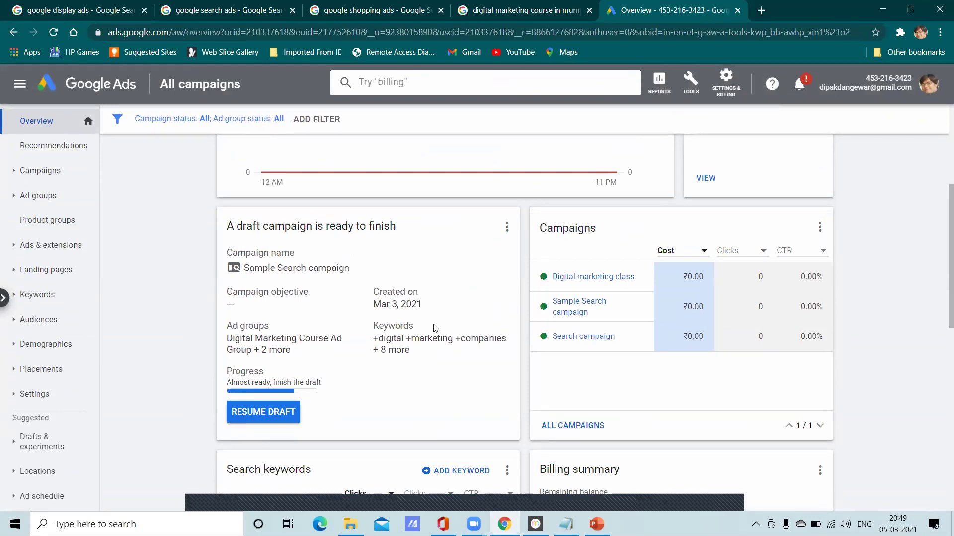
{"action": "scroll", "coordinate": [434, 328], "scroll_direction": "up", "scroll_amount": 5}
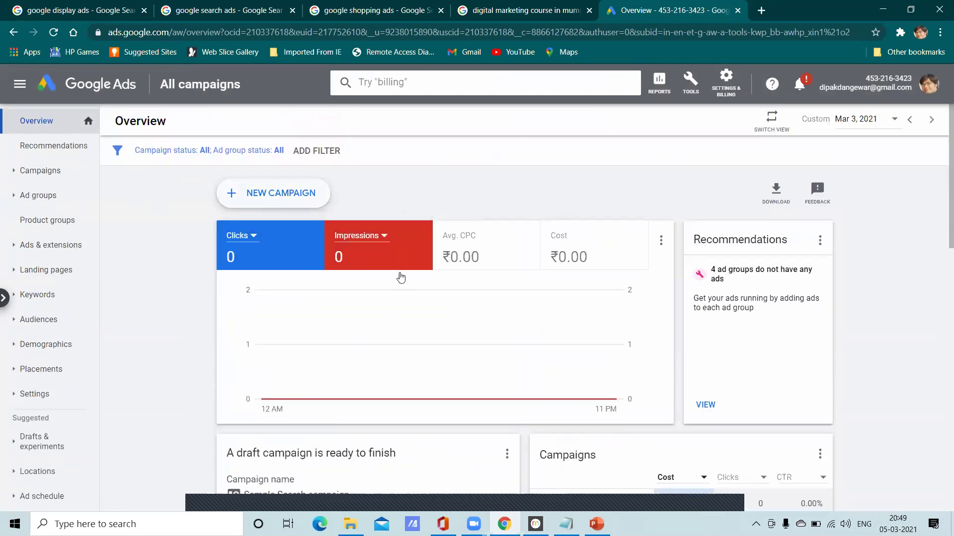
- Examine the draft campaign, Campaigns, Search keywords, Billing summary and Search ads cards on the overview
{"action": "scroll", "coordinate": [400, 277], "scroll_direction": "down", "scroll_amount": 2}
{"action": "scroll", "coordinate": [288, 238], "scroll_direction": "up", "scroll_amount": 2}
{"action": "scroll", "coordinate": [447, 284], "scroll_direction": "down", "scroll_amount": 6}
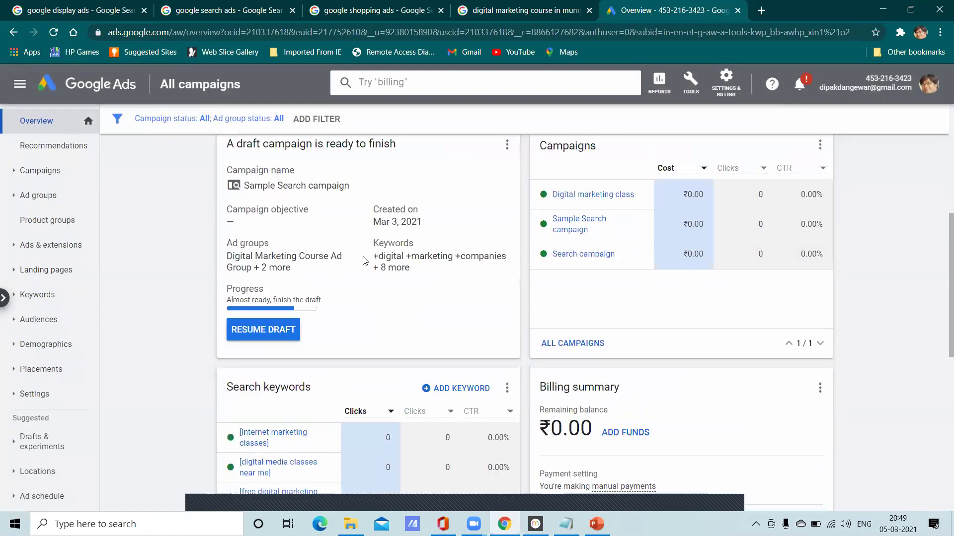
{"action": "scroll", "coordinate": [364, 261], "scroll_direction": "up", "scroll_amount": 1}
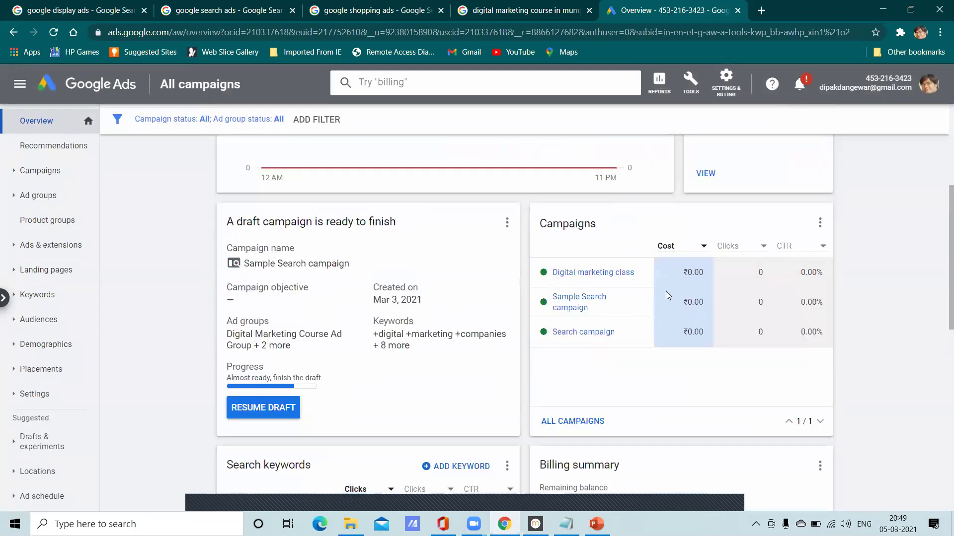
{"action": "scroll", "coordinate": [607, 334], "scroll_direction": "down", "scroll_amount": 1}
{"action": "scroll", "coordinate": [617, 453], "scroll_direction": "up", "scroll_amount": 1}
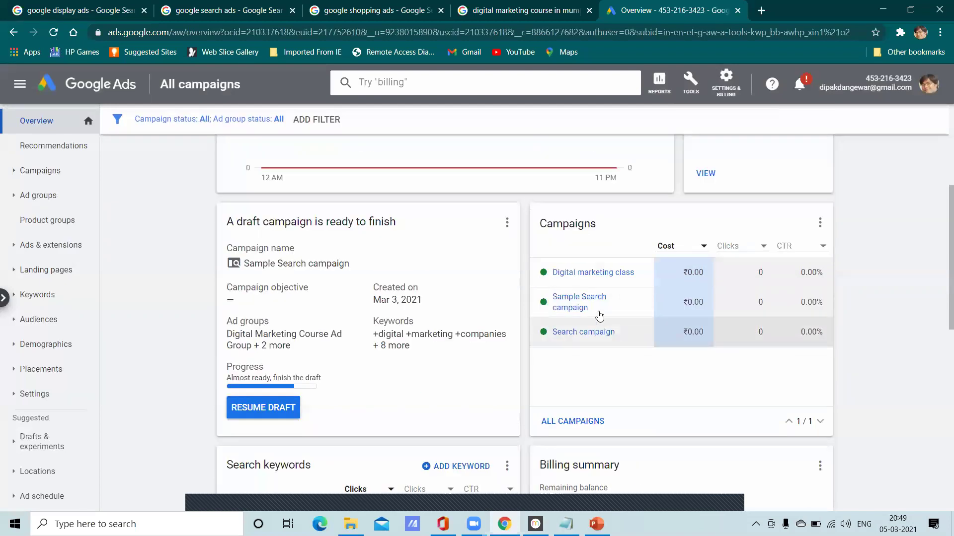
{"action": "scroll", "coordinate": [613, 386], "scroll_direction": "down", "scroll_amount": 3}
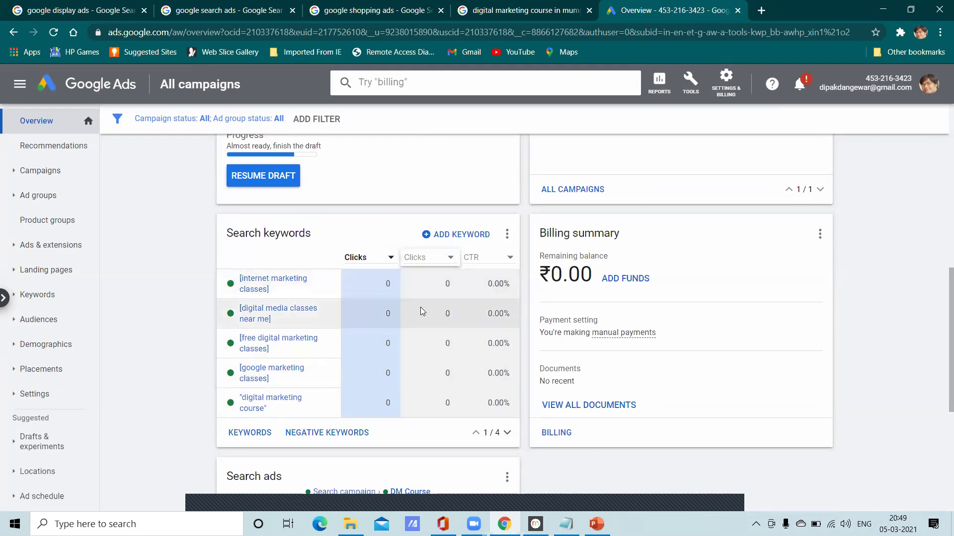
{"action": "scroll", "coordinate": [616, 334], "scroll_direction": "down", "scroll_amount": 3}
{"action": "scroll", "coordinate": [616, 334], "scroll_direction": "down", "scroll_amount": 1}
{"action": "scroll", "coordinate": [373, 324], "scroll_direction": "up", "scroll_amount": 3}
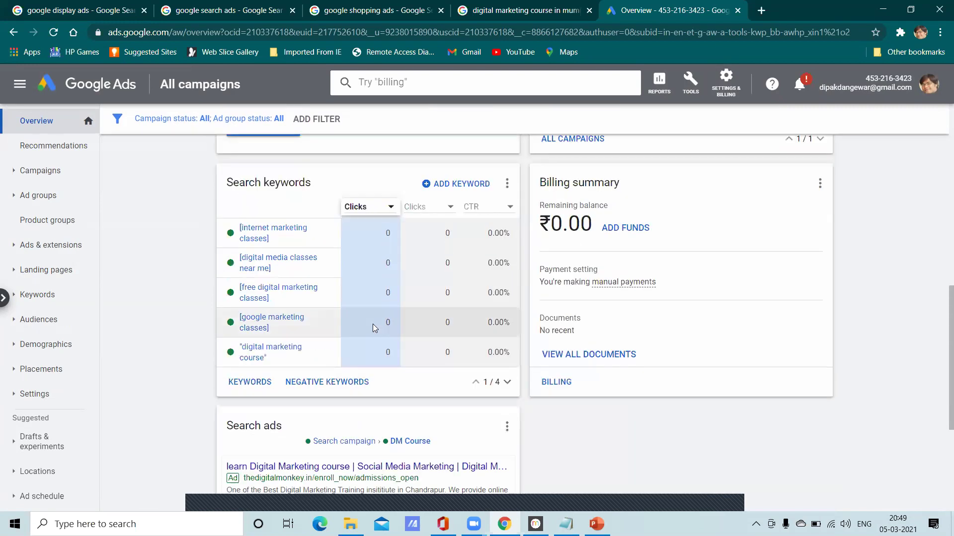
{"action": "scroll", "coordinate": [373, 324], "scroll_direction": "down", "scroll_amount": 3}
{"action": "scroll", "coordinate": [378, 328], "scroll_direction": "up", "scroll_amount": 10}
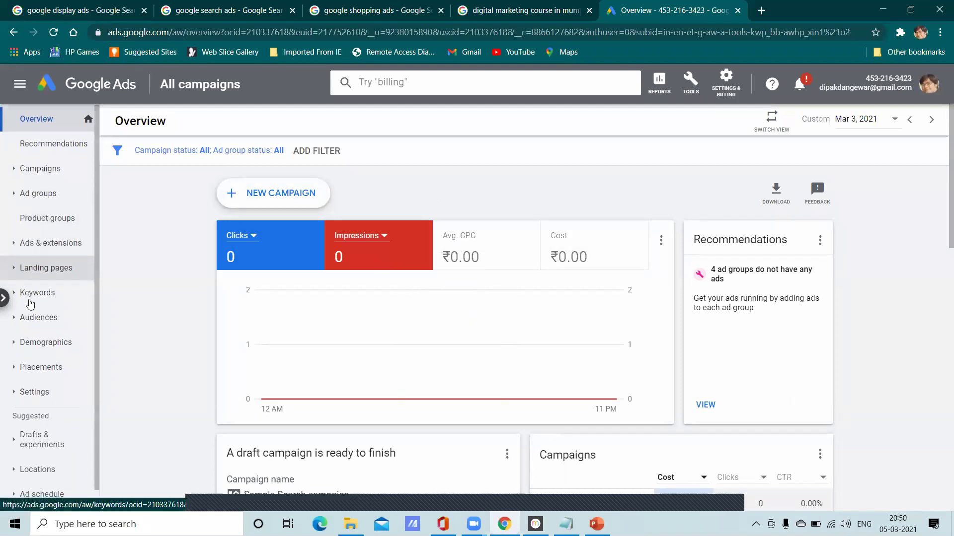
- Review the account's page navigation and expand it to show additional pages such as Topics, Devices and Change history
{"action": "scroll", "coordinate": [33, 358], "scroll_direction": "up", "scroll_amount": 1}
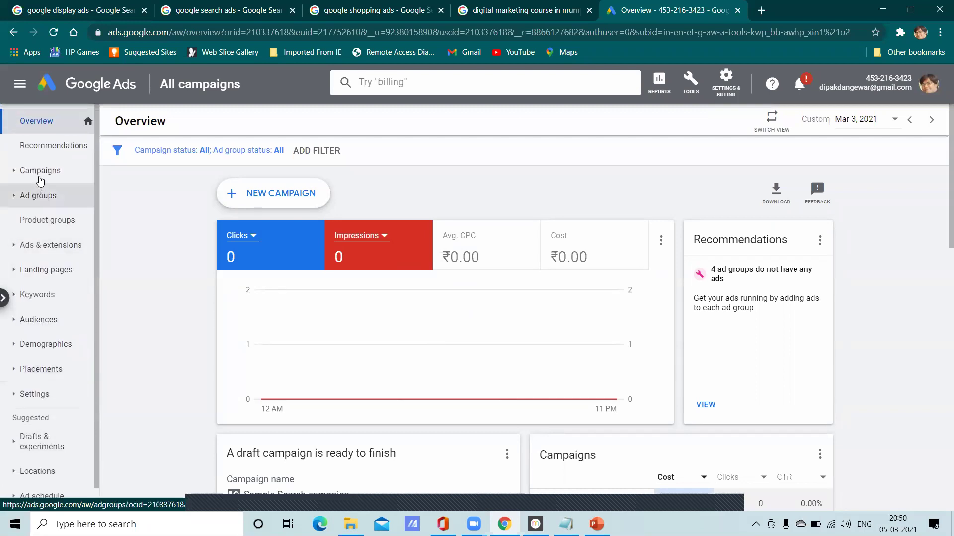
{"action": "scroll", "coordinate": [522, 288], "scroll_direction": "down", "scroll_amount": 3}
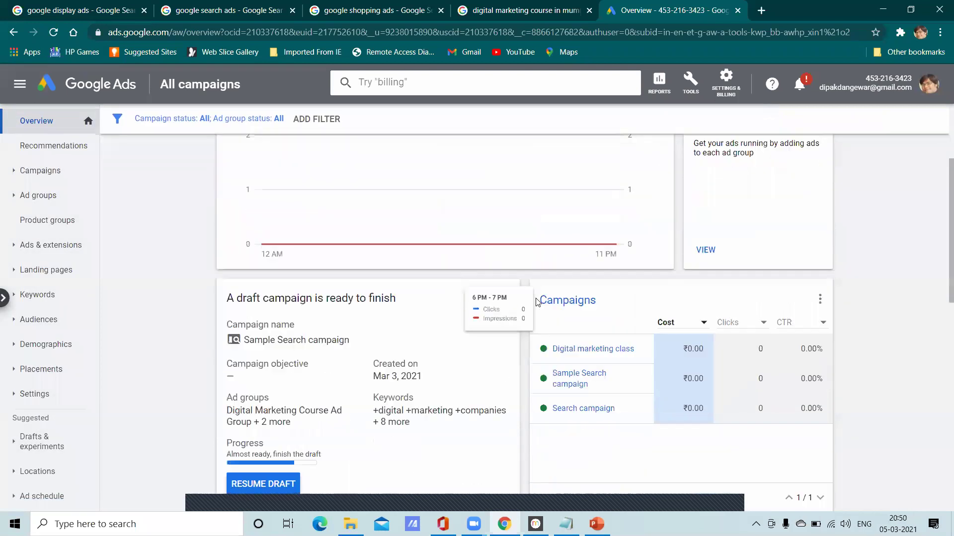
{"action": "scroll", "coordinate": [536, 302], "scroll_direction": "down", "scroll_amount": 3}
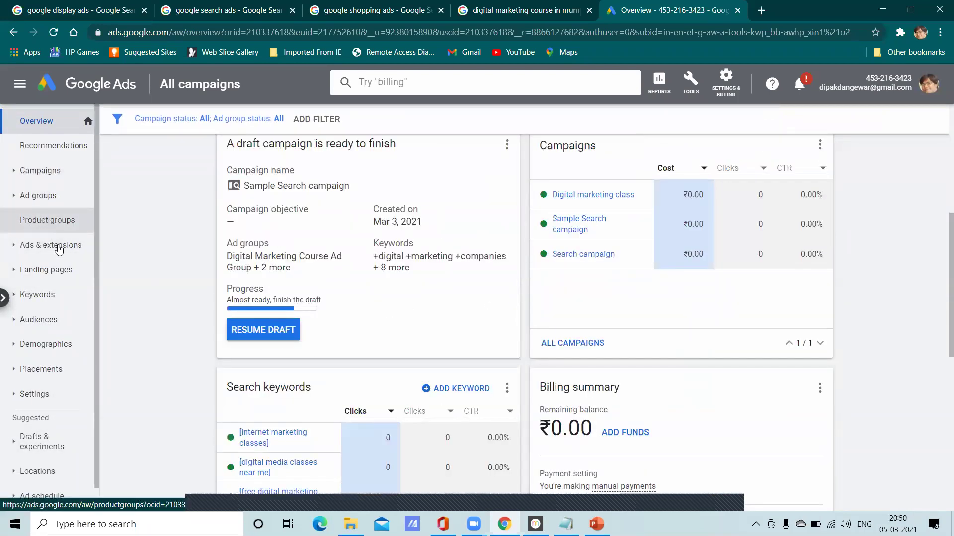
{"action": "scroll", "coordinate": [55, 228], "scroll_direction": "up", "scroll_amount": 6}
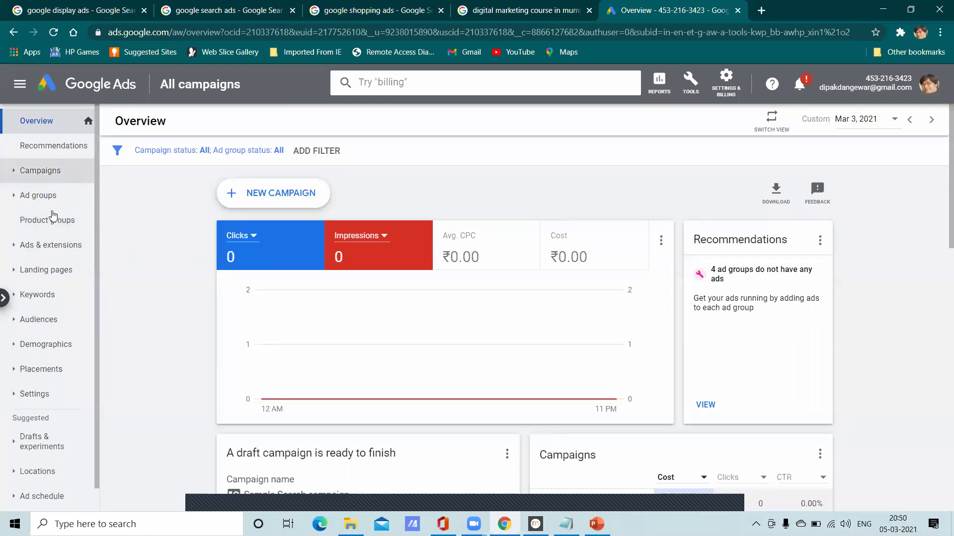
{"action": "scroll", "coordinate": [22, 394], "scroll_direction": "down", "scroll_amount": 2}
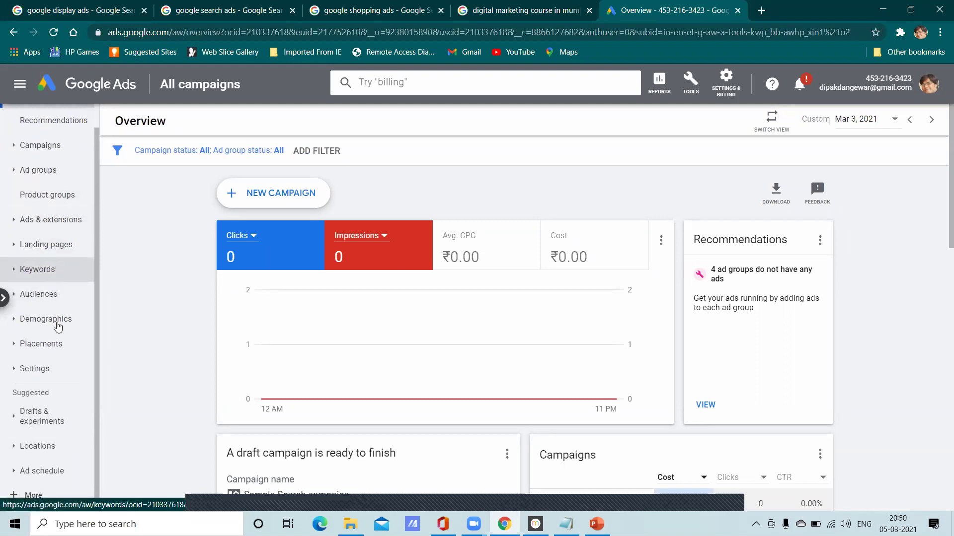
{"action": "left_click", "coordinate": [33, 495]}
{"action": "scroll", "coordinate": [37, 447], "scroll_direction": "down", "scroll_amount": 5}
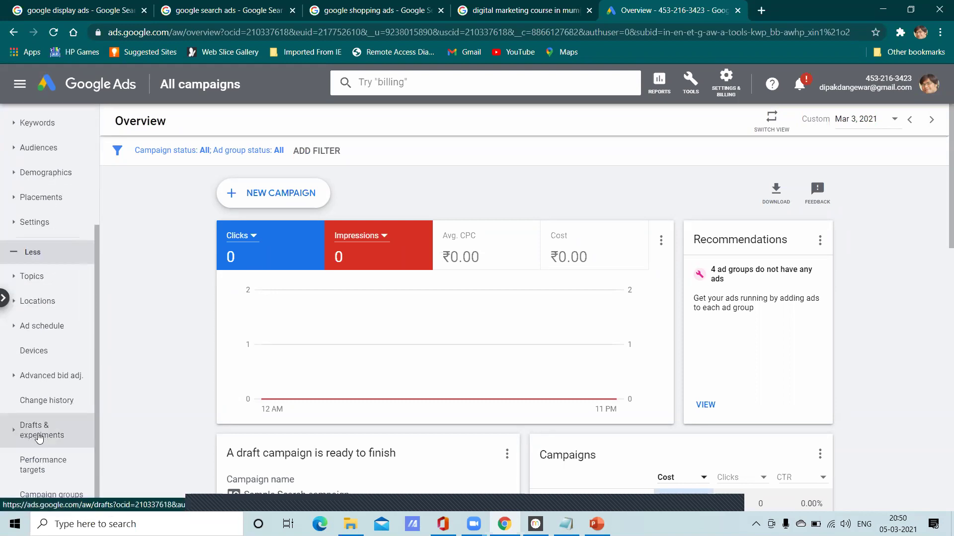
- Collapse the additional pages in the account navigation and start creating a new campaign, bringing up the goal choices
{"action": "scroll", "coordinate": [39, 439], "scroll_direction": "up", "scroll_amount": 4}
{"action": "left_click", "coordinate": [31, 424]}
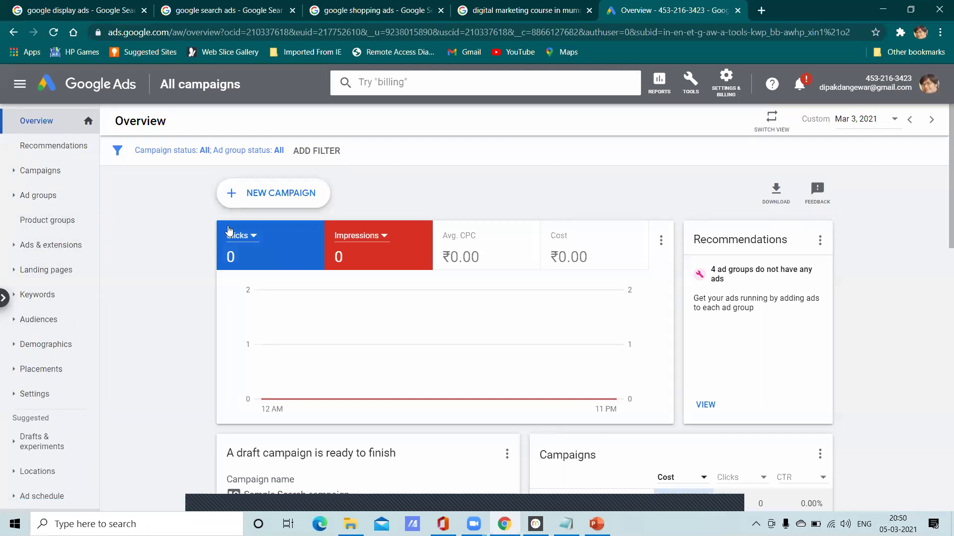
{"action": "left_click", "coordinate": [255, 194]}
{"action": "left_click", "coordinate": [297, 237]}
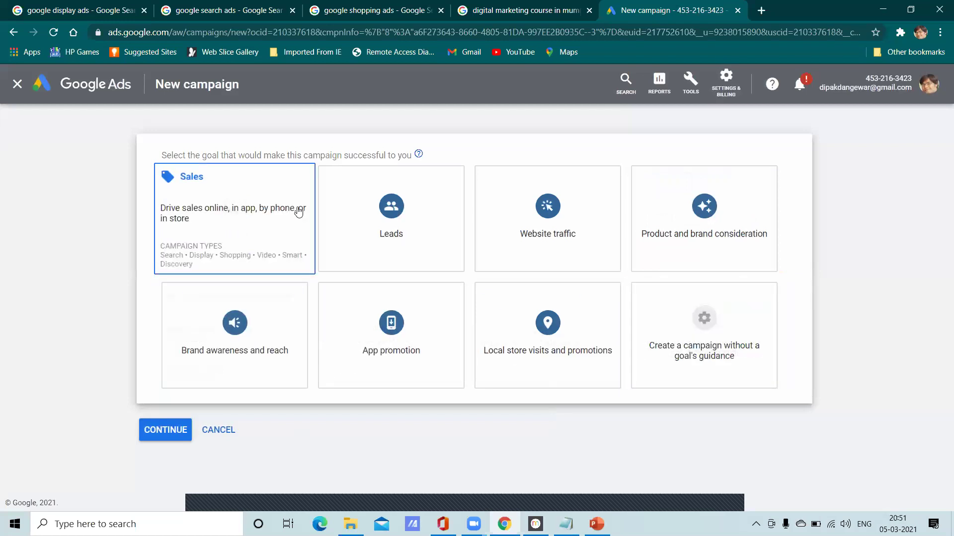
{"action": "left_click", "coordinate": [225, 240]}
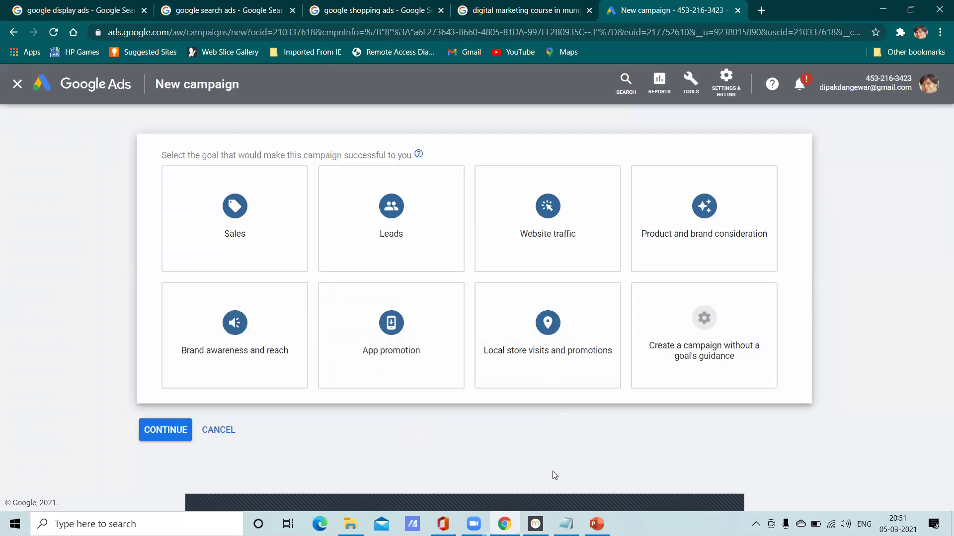
- Switch to PowerPoint, close its crashed session and reopen Google Ads Part-1 from the Digital Monkey Class PPT folder, dismissing the Camtasia add-in welcome
{"action": "left_click", "coordinate": [597, 524]}
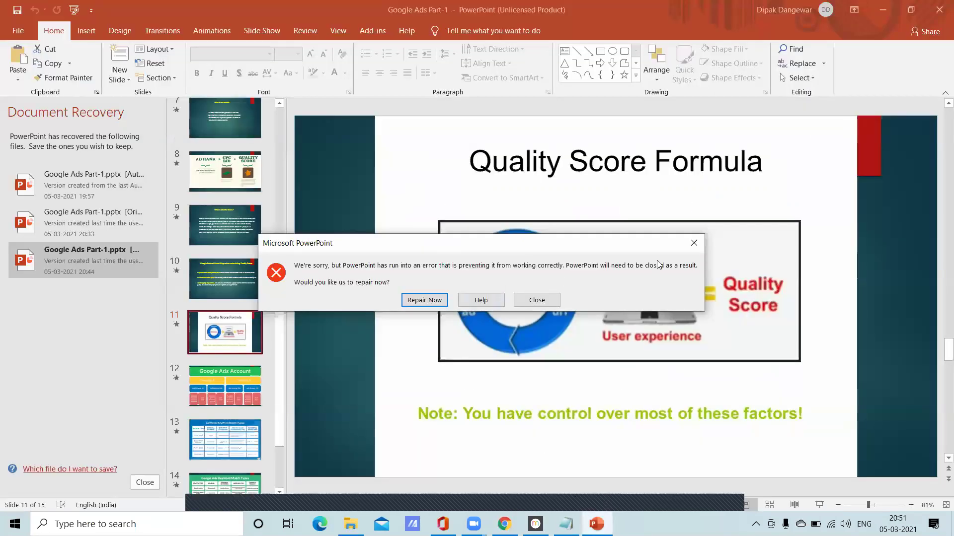
{"action": "left_click", "coordinate": [537, 300]}
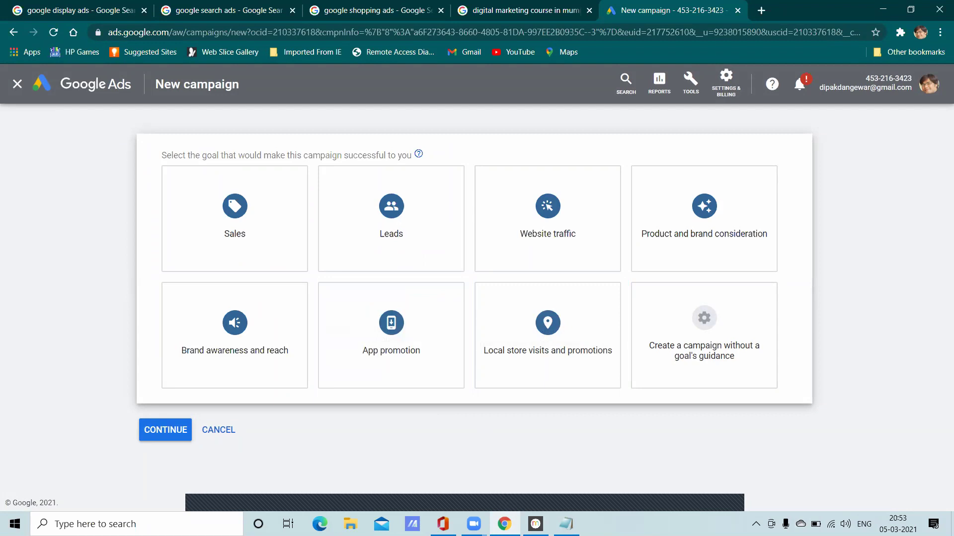
{"action": "key", "text": "super+e"}
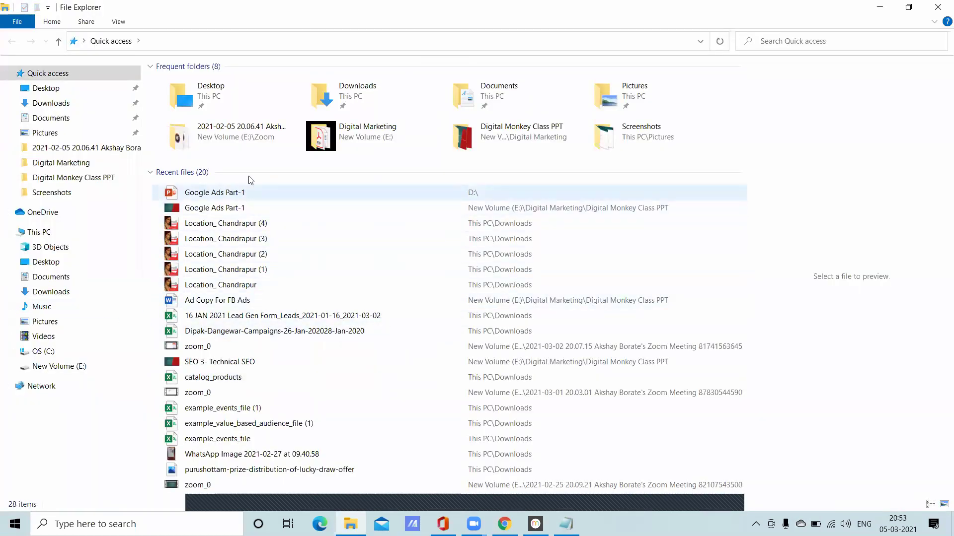
{"action": "double_click", "coordinate": [439, 138]}
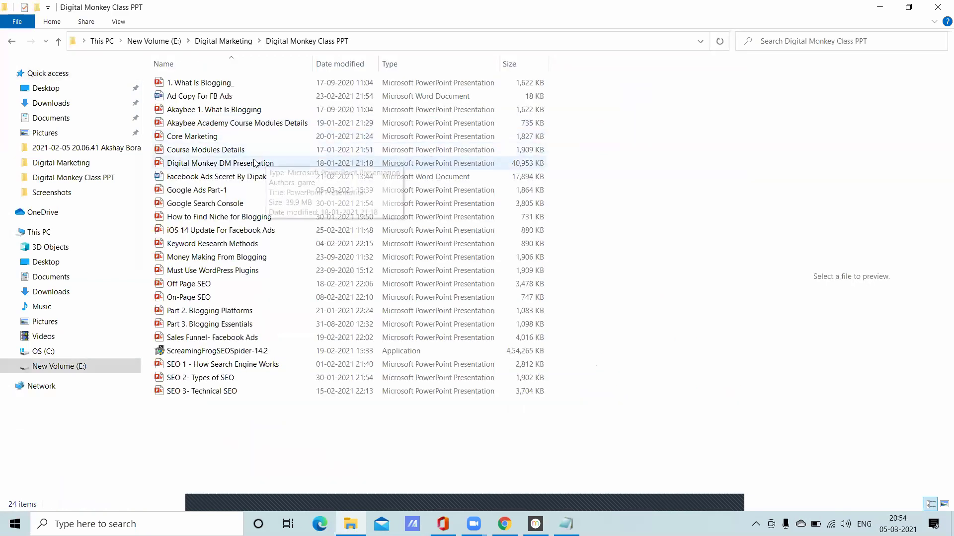
{"action": "left_click", "coordinate": [243, 189]}
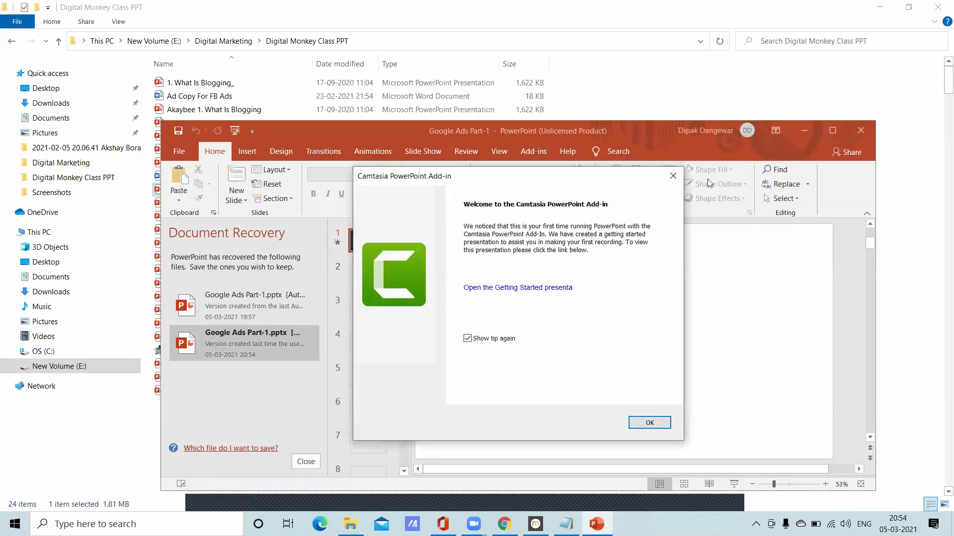
{"action": "left_click", "coordinate": [672, 176]}
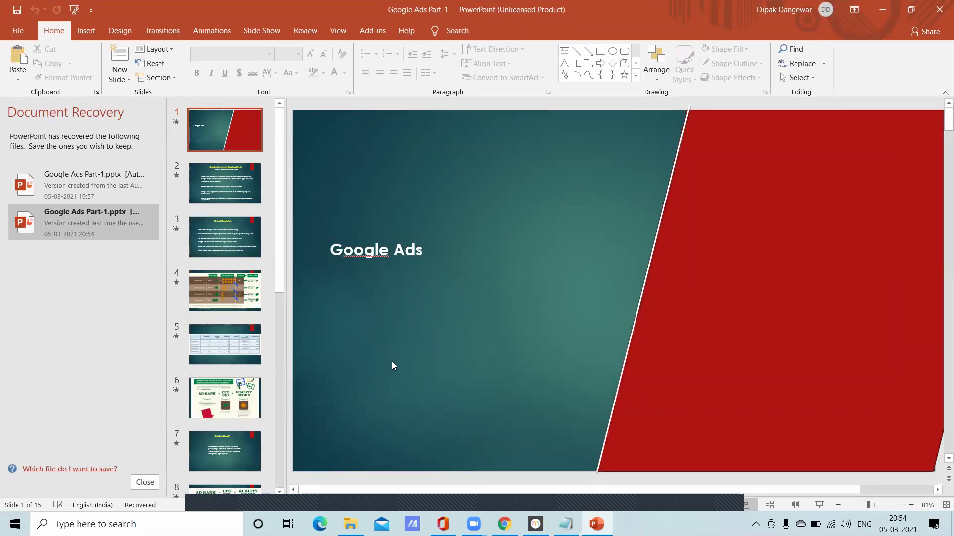
- View slide 12 with the Google Ads Account structure and return to the New campaign page in Chrome
{"action": "scroll", "coordinate": [253, 402], "scroll_direction": "down", "scroll_amount": 6}
{"action": "left_click", "coordinate": [233, 376]}
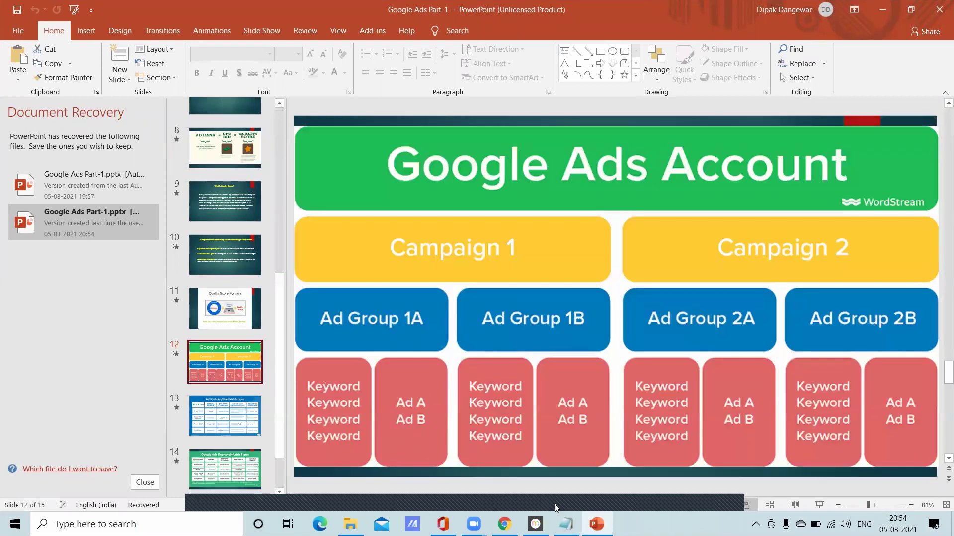
{"action": "left_click", "coordinate": [596, 524]}
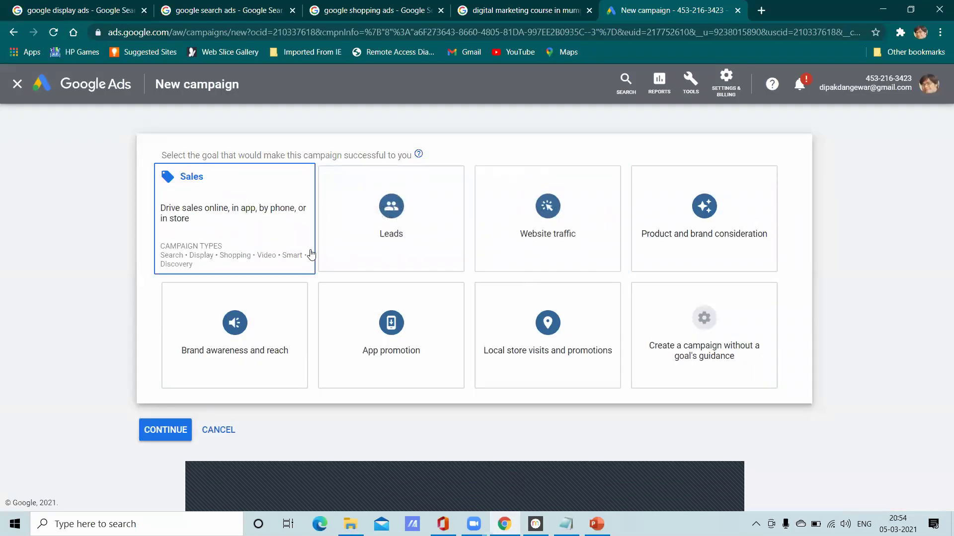
- Choose a campaign without a goal's guidance, of type Search, with Website visits as the desired result
{"action": "left_click", "coordinate": [679, 345]}
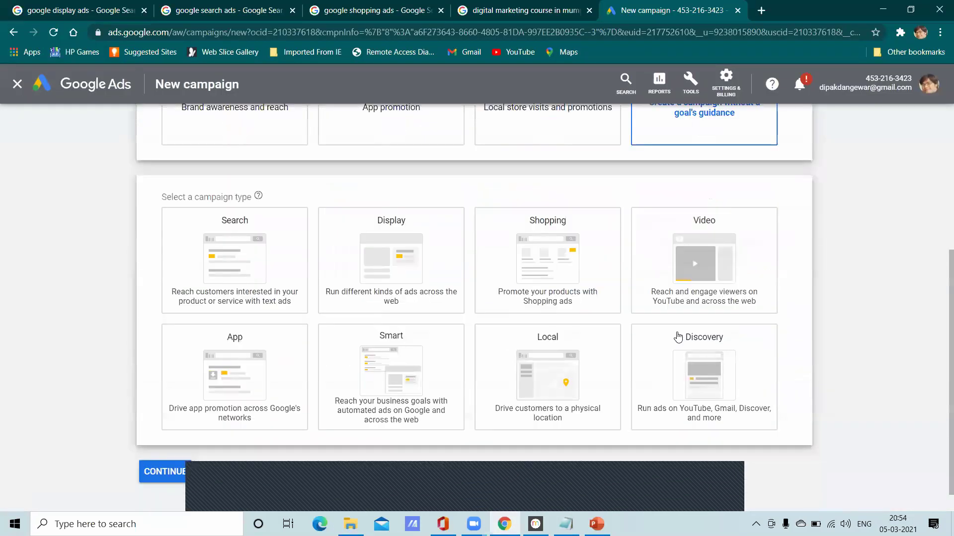
{"action": "left_click", "coordinate": [220, 262]}
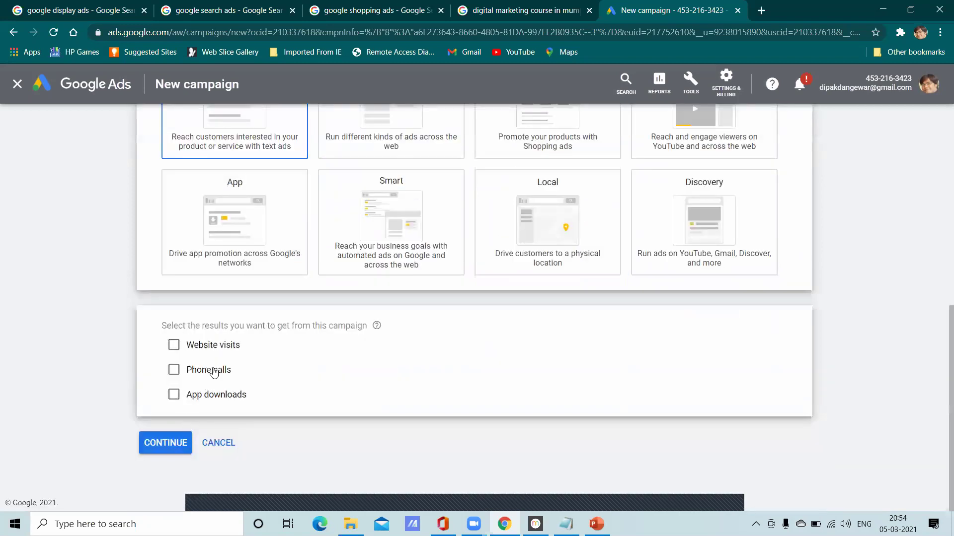
{"action": "left_click", "coordinate": [213, 347]}
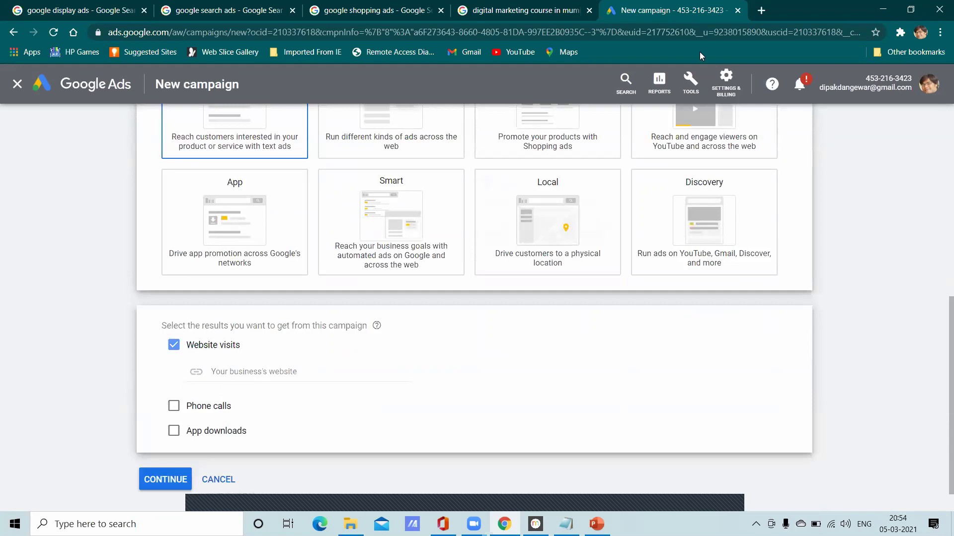
- Enter the address thedigitalmonkey.in in a new browser tab without loading it and copy it
{"action": "left_click", "coordinate": [761, 11]}
{"action": "left_click", "coordinate": [730, 39]}
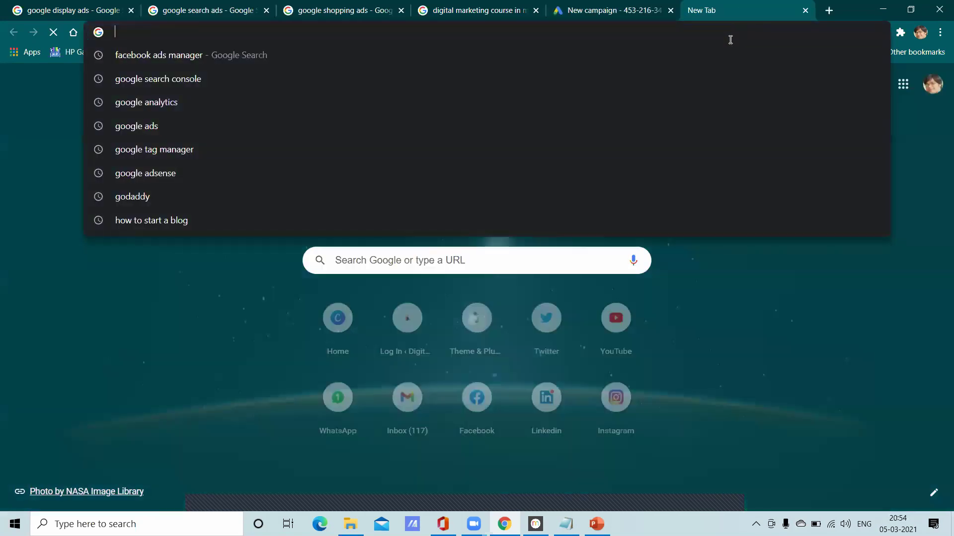
{"action": "type", "text": "s"}
{"action": "key", "text": "BackSpace"}
{"action": "key", "text": "BackSpace"}
{"action": "type", "text": "thedigitalmonkey.in"}
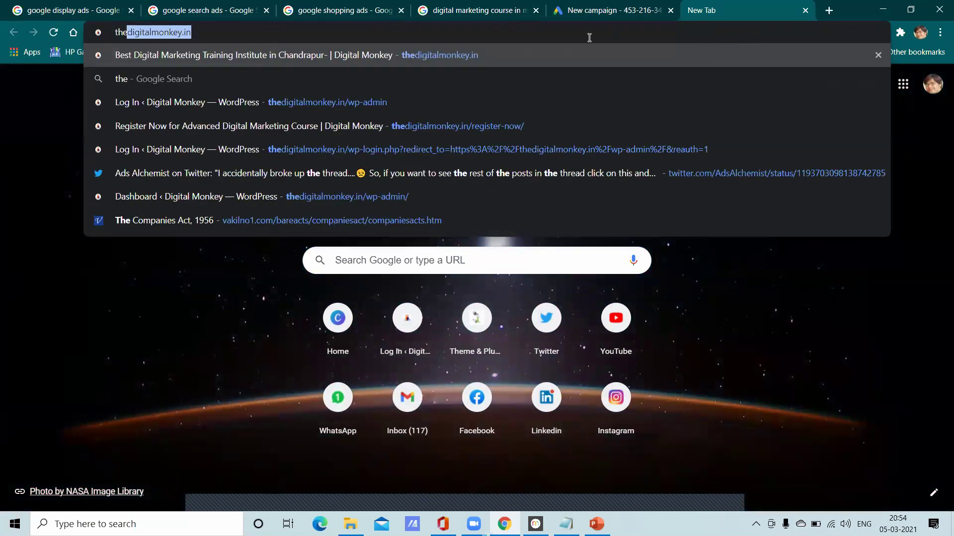
{"action": "left_click_drag", "start_coordinate": [192, 32], "coordinate": [115, 29]}
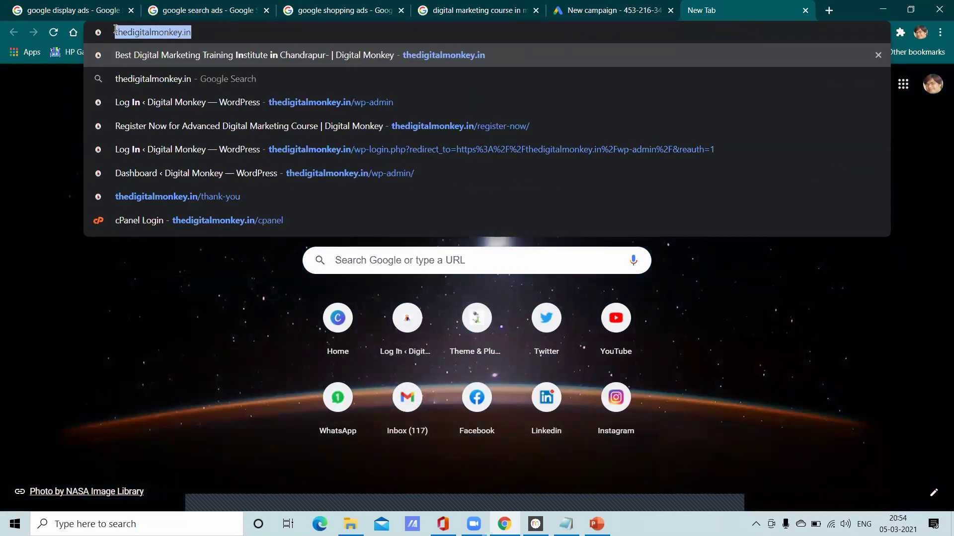
{"action": "right_click", "coordinate": [125, 33]}
{"action": "left_click", "coordinate": [168, 99]}
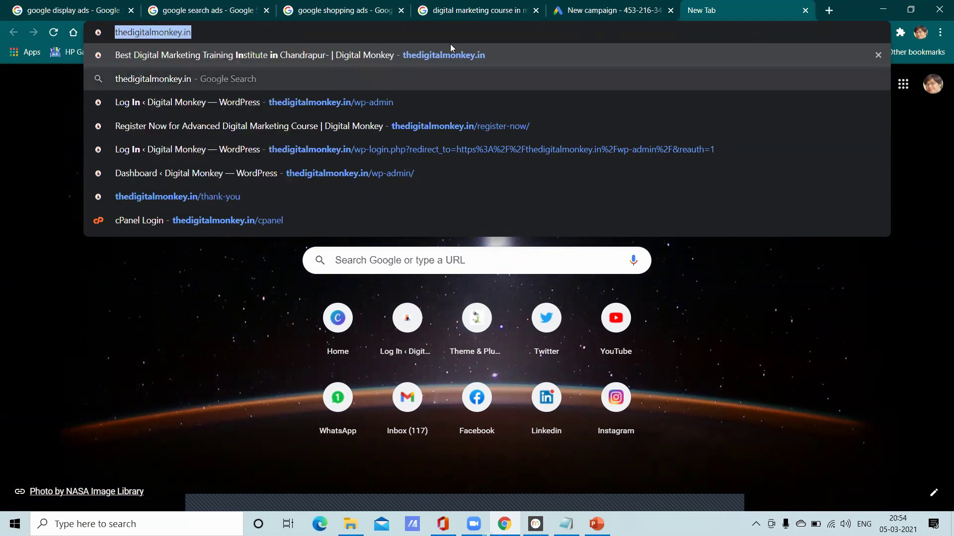
- Paste the copied thedigitalmonkey.in address as the business's website and continue with a new campaign instead of the saved draft
{"action": "left_click", "coordinate": [632, 4]}
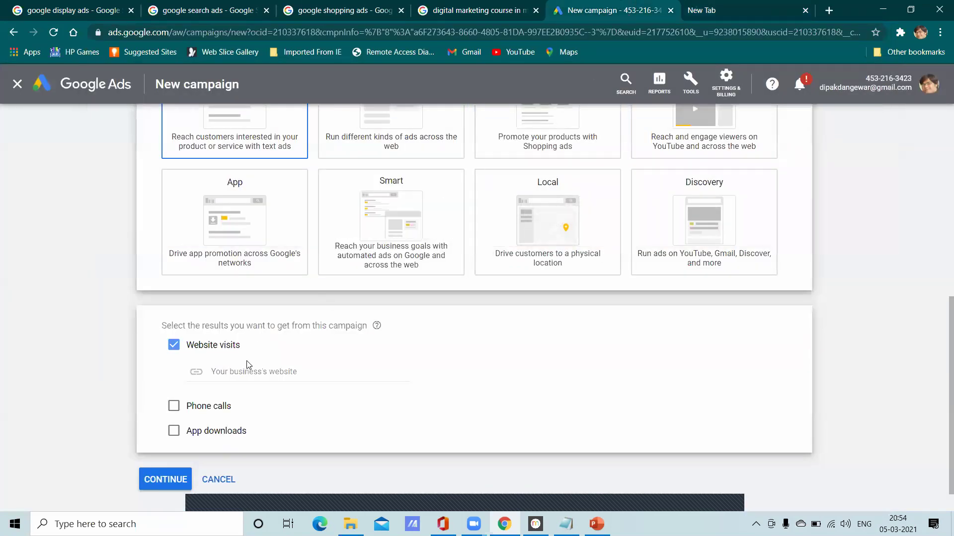
{"action": "right_click", "coordinate": [243, 371]}
{"action": "left_click", "coordinate": [217, 375]}
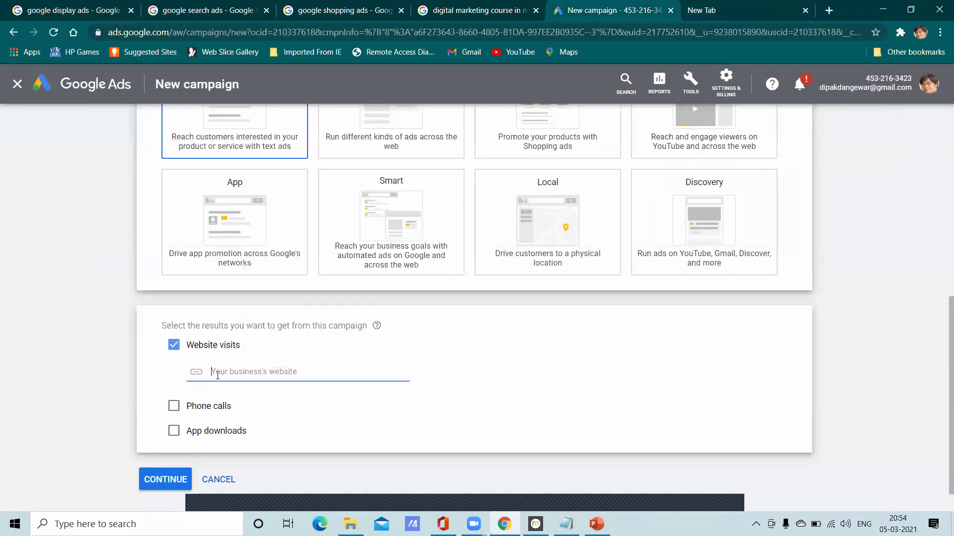
{"action": "right_click", "coordinate": [218, 375]}
{"action": "left_click", "coordinate": [233, 315]}
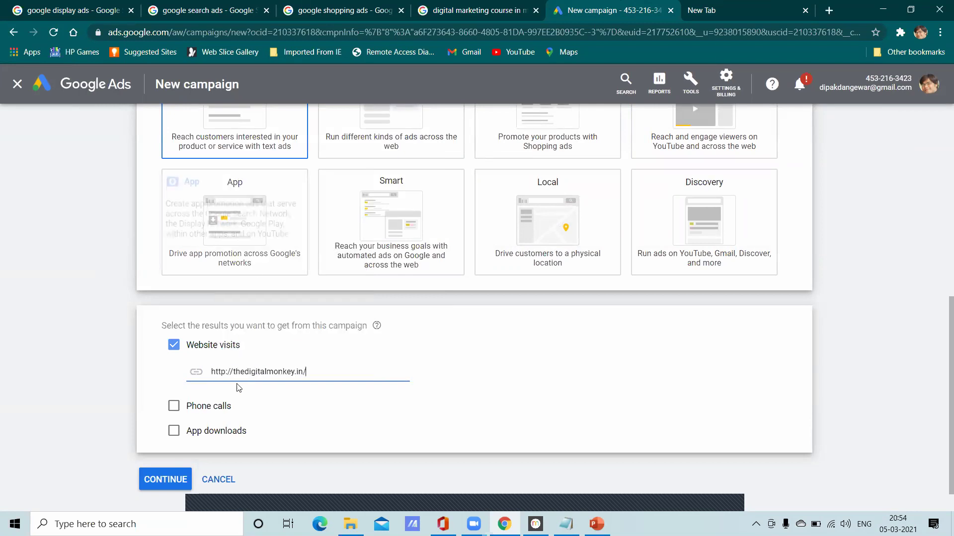
{"action": "left_click", "coordinate": [180, 475]}
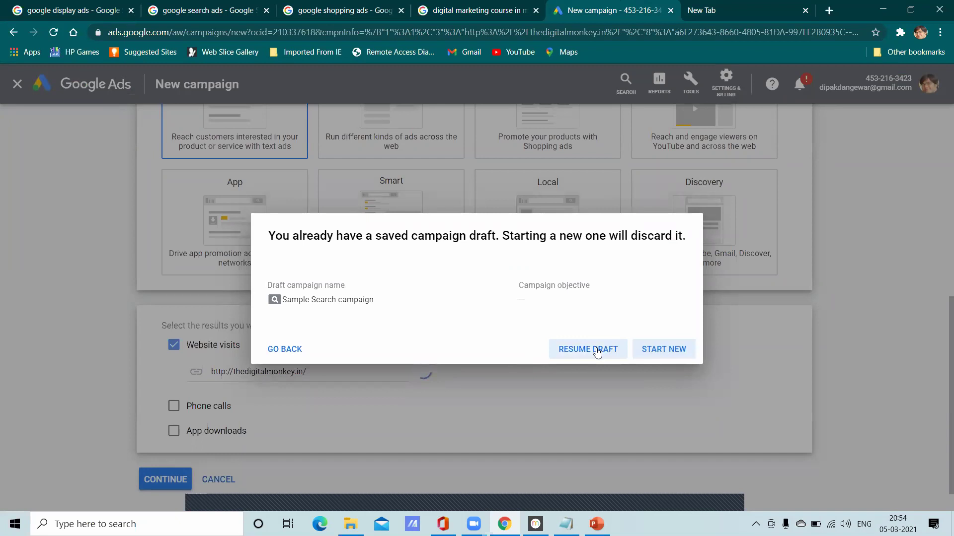
{"action": "left_click", "coordinate": [642, 349]}
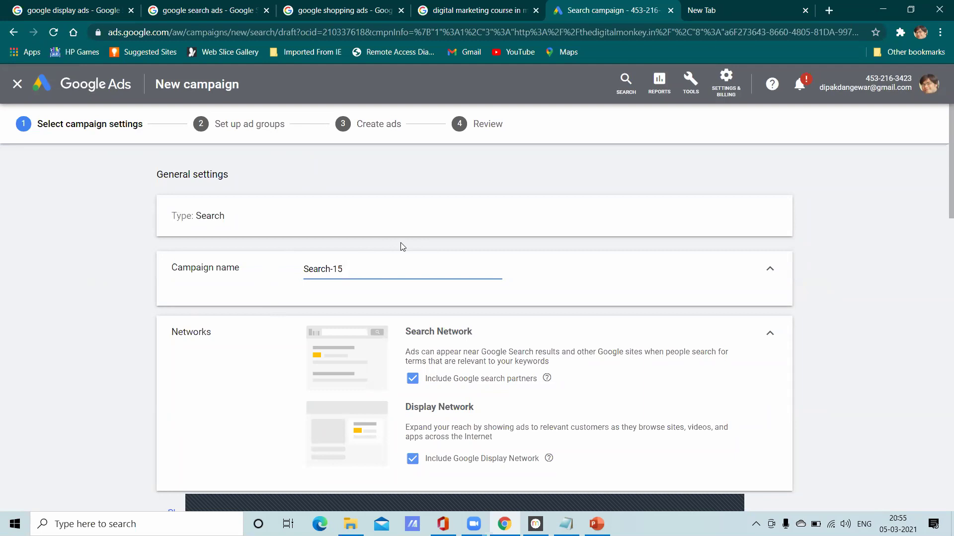
- Review the new Search campaign's general settings, including the campaign type and the campaign name
{"action": "scroll", "coordinate": [400, 241], "scroll_direction": "down", "scroll_amount": 5}
{"action": "scroll", "coordinate": [299, 229], "scroll_direction": "up", "scroll_amount": 5}
{"action": "scroll", "coordinate": [338, 297], "scroll_direction": "down", "scroll_amount": 3}
{"action": "scroll", "coordinate": [343, 284], "scroll_direction": "up", "scroll_amount": 3}
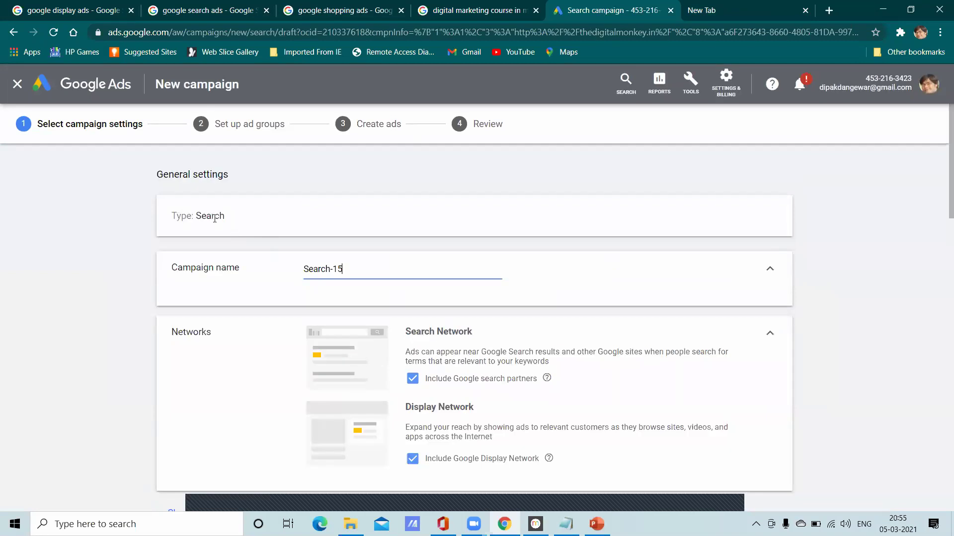
{"action": "triple_click", "coordinate": [322, 268]}
{"action": "left_click", "coordinate": [458, 293]}
- Examine the campaign's Networks options and compare them with the search ads for "digital marketing course in mumbai"
{"action": "scroll", "coordinate": [458, 294], "scroll_direction": "down", "scroll_amount": 5}
{"action": "scroll", "coordinate": [438, 280], "scroll_direction": "up", "scroll_amount": 3}
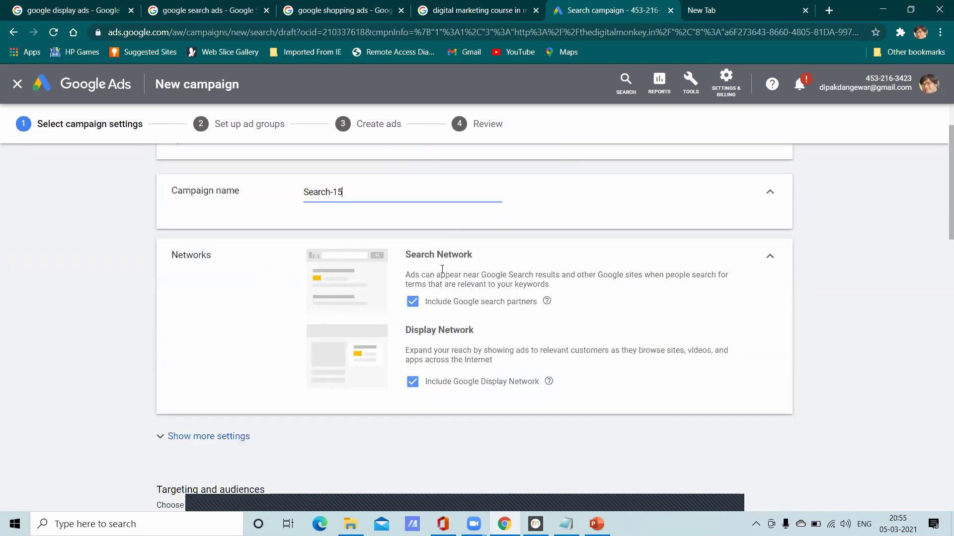
{"action": "left_click", "coordinate": [471, 7]}
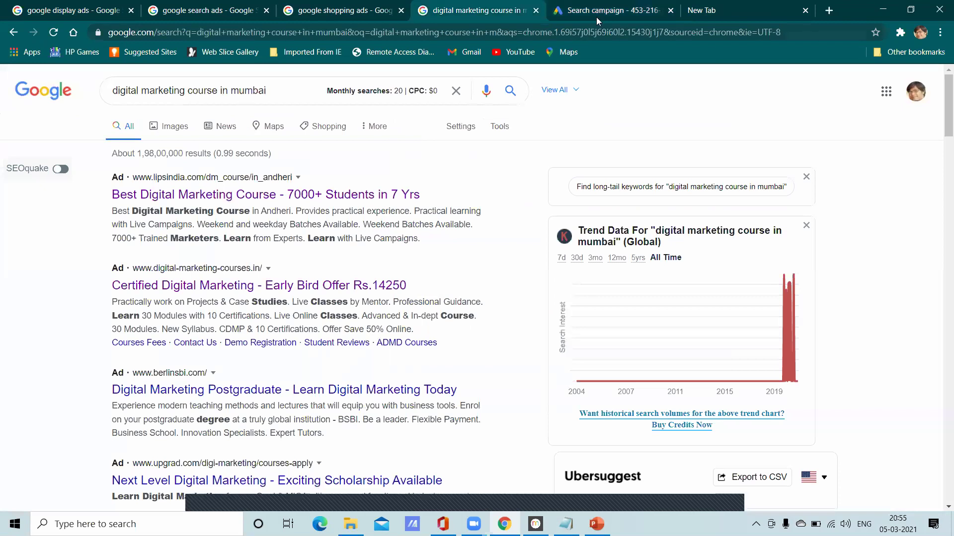
{"action": "left_click", "coordinate": [622, 2]}
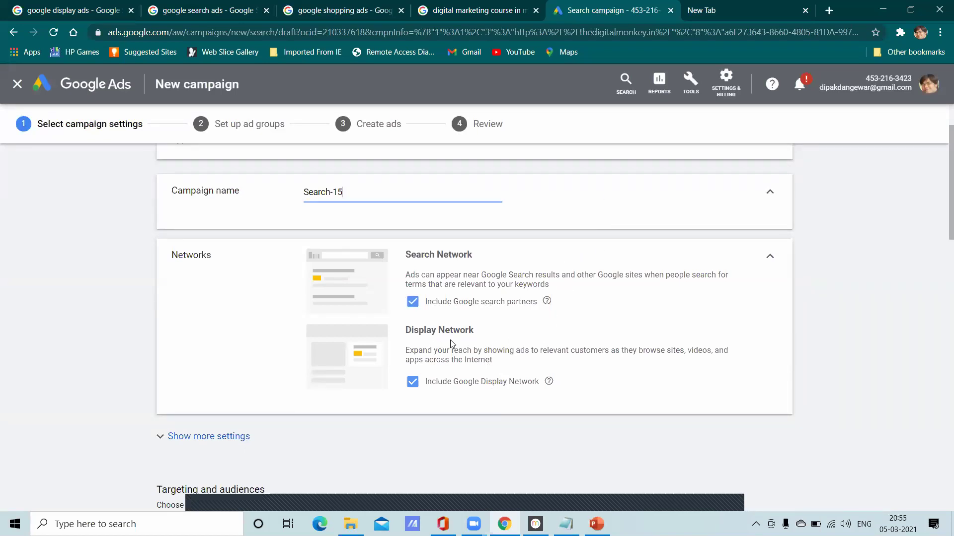
- Search Google for ndtv in the spare browser tab and open the NDTV.com website
{"action": "left_click", "coordinate": [702, 10]}
{"action": "key", "text": "ctrl+v"}
{"action": "left_click_drag", "start_coordinate": [687, 33], "coordinate": [110, 34]}
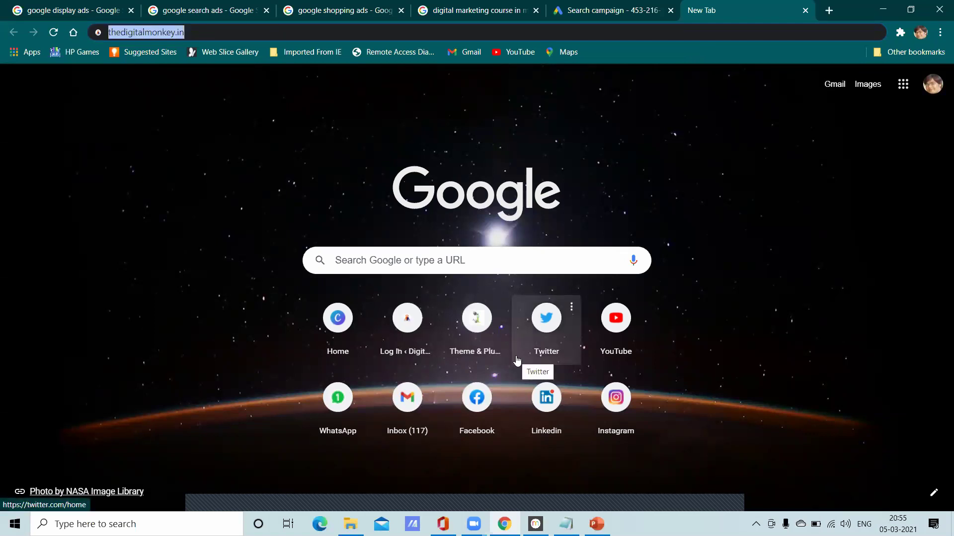
{"action": "type", "text": "ndt"}
{"action": "type", "text": "v"}
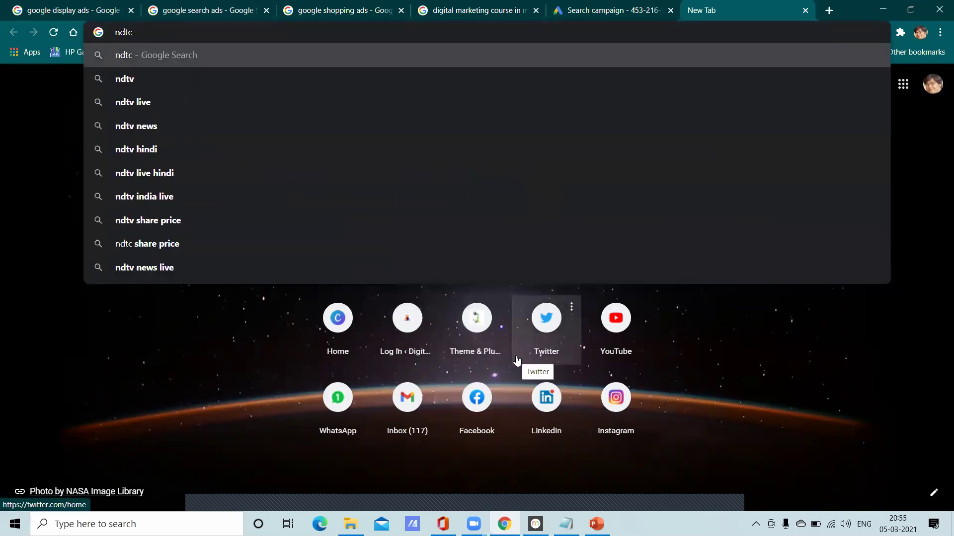
{"action": "key", "text": "Return"}
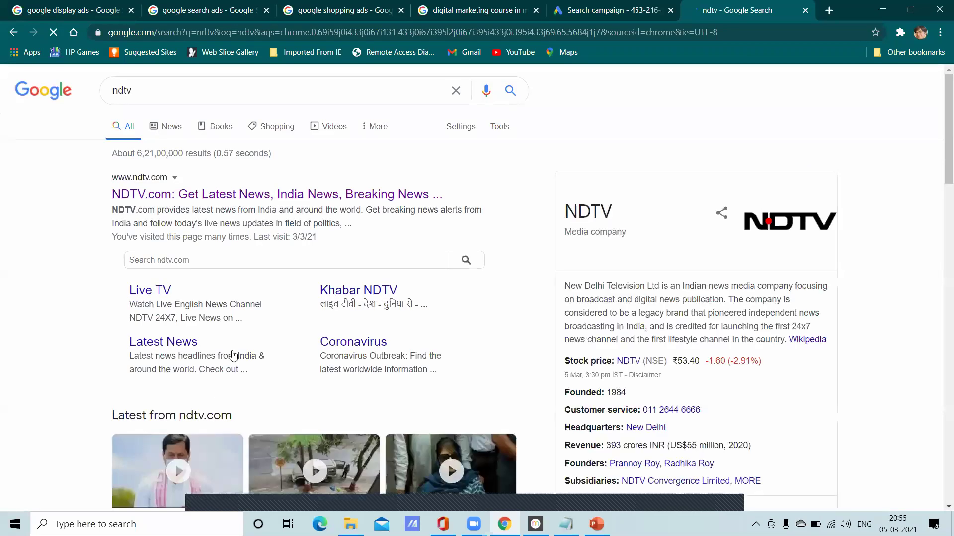
{"action": "left_click", "coordinate": [289, 191]}
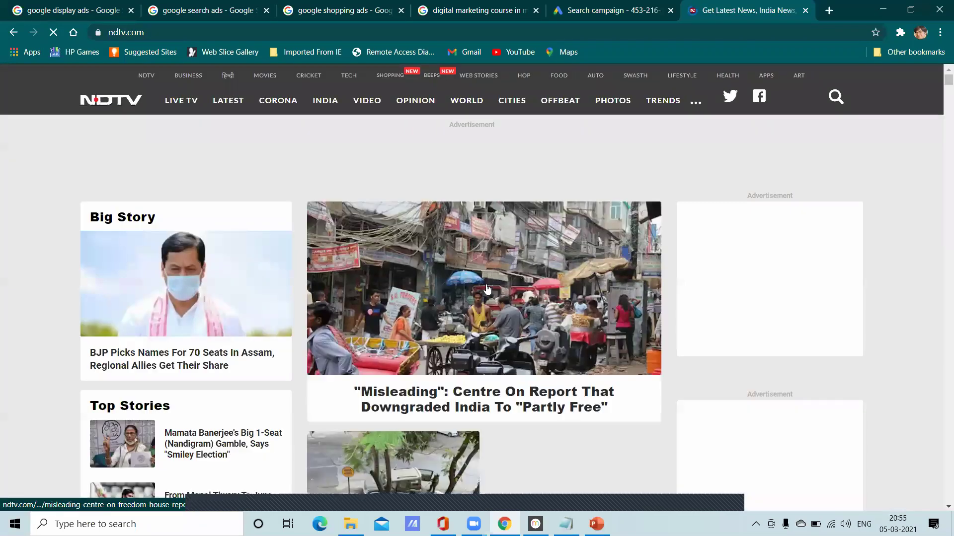
- Look through the NDTV homepage and the article on Trinamool's star candidates for examples of display ads
{"action": "scroll", "coordinate": [482, 263], "scroll_direction": "down", "scroll_amount": 5}
{"action": "scroll", "coordinate": [486, 291], "scroll_direction": "down", "scroll_amount": 6}
{"action": "scroll", "coordinate": [233, 271], "scroll_direction": "up", "scroll_amount": 5}
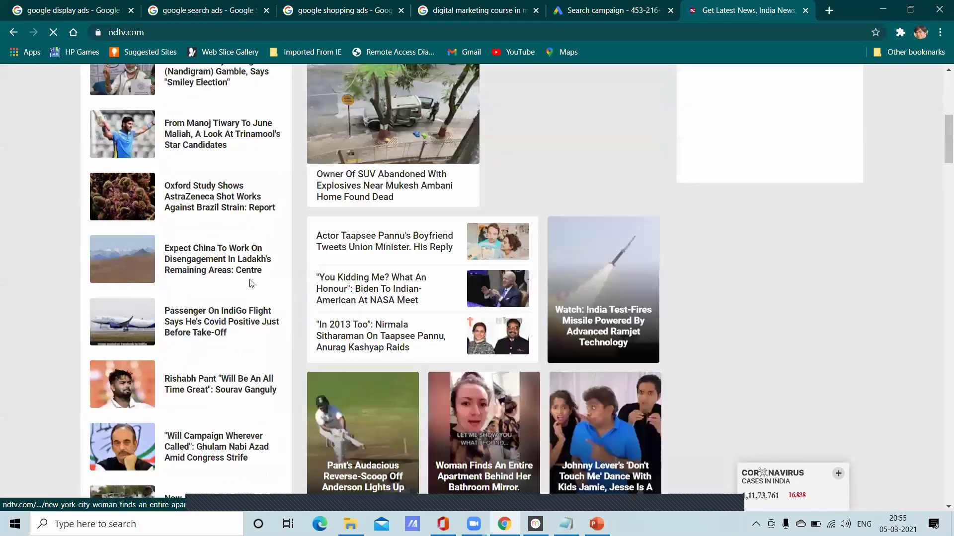
{"action": "scroll", "coordinate": [244, 330], "scroll_direction": "down", "scroll_amount": 4}
{"action": "scroll", "coordinate": [243, 323], "scroll_direction": "down", "scroll_amount": 1}
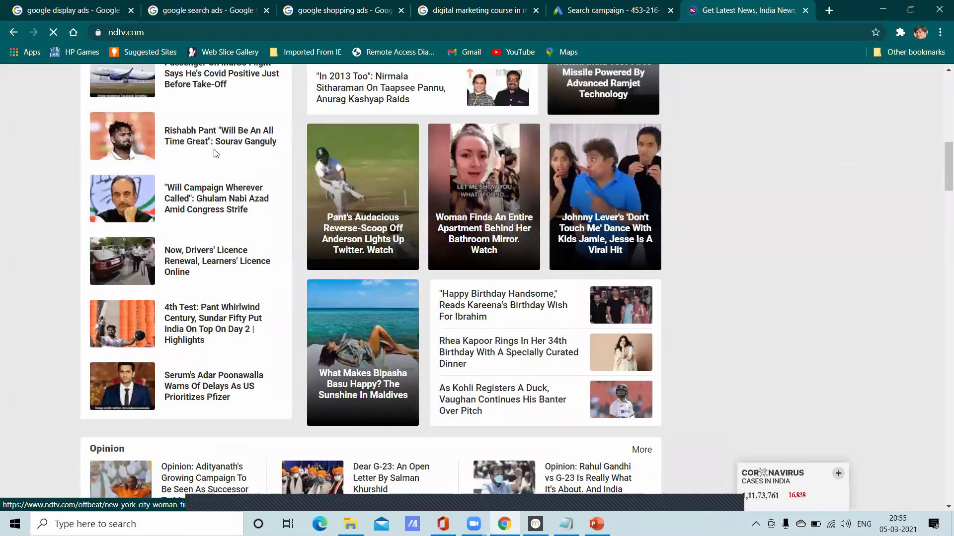
{"action": "scroll", "coordinate": [200, 144], "scroll_direction": "down", "scroll_amount": 1}
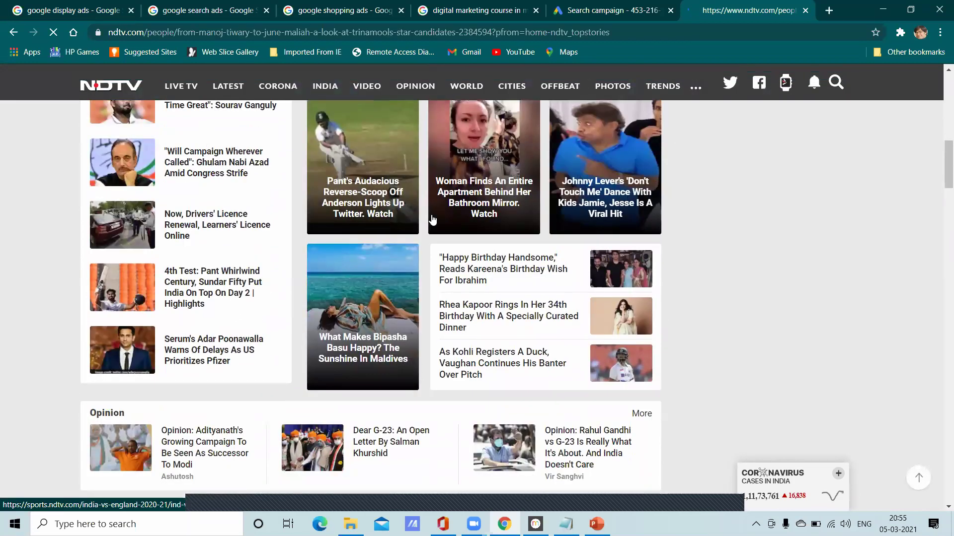
{"action": "scroll", "coordinate": [570, 254], "scroll_direction": "down", "scroll_amount": 12}
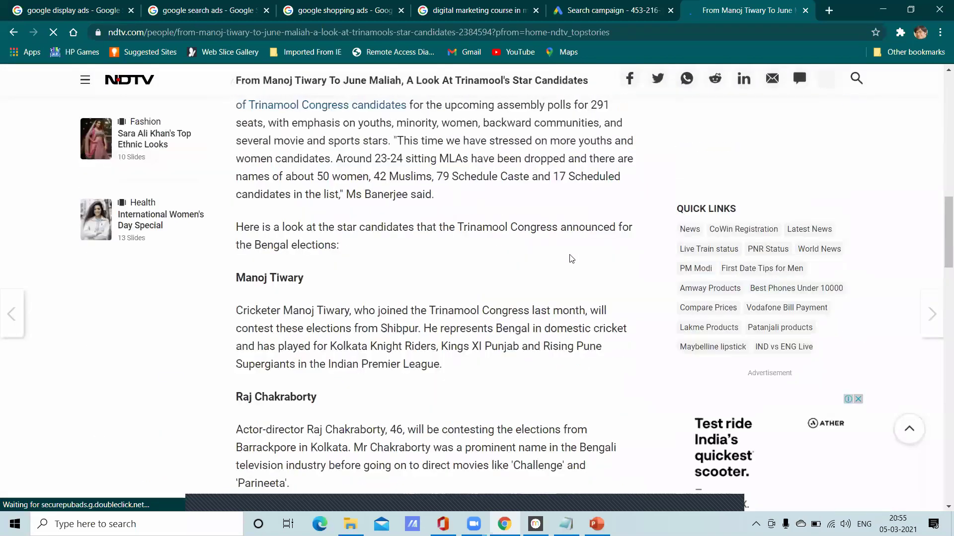
- Examine the banner and sponsored ads beside and below the NDTV article on Trinamool's star candidates
{"action": "scroll", "coordinate": [570, 258], "scroll_direction": "down", "scroll_amount": 5}
{"action": "scroll", "coordinate": [770, 311], "scroll_direction": "down", "scroll_amount": 5}
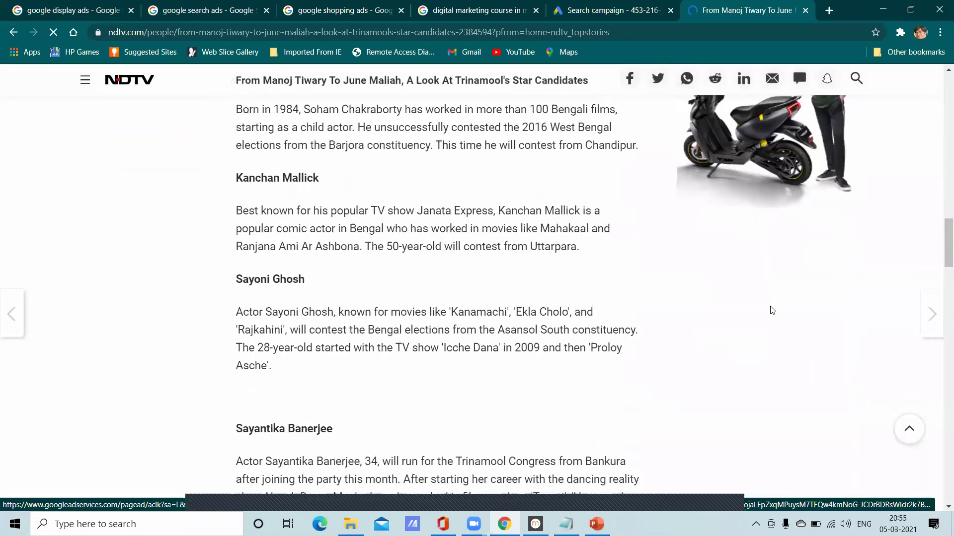
{"action": "scroll", "coordinate": [546, 298], "scroll_direction": "down", "scroll_amount": 4}
{"action": "scroll", "coordinate": [377, 268], "scroll_direction": "down", "scroll_amount": 12}
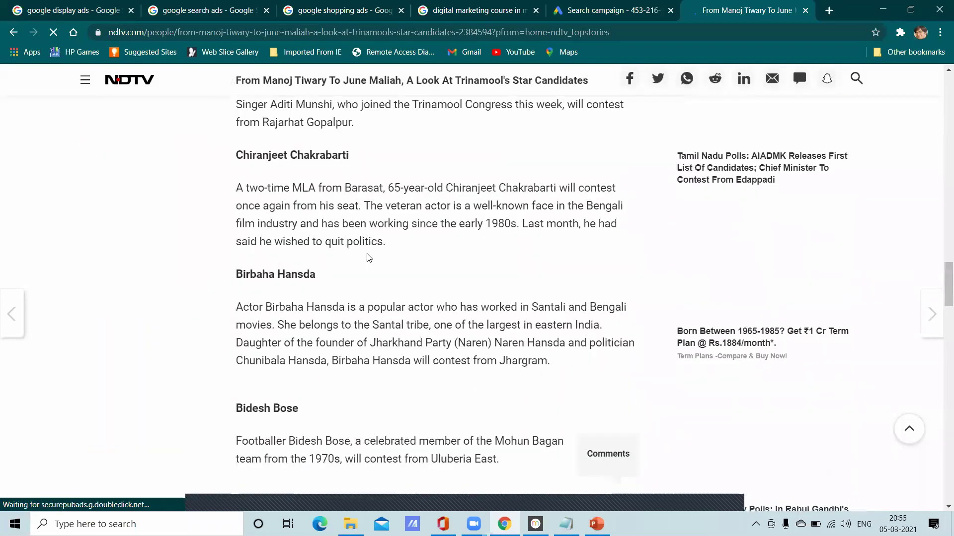
{"action": "scroll", "coordinate": [497, 233], "scroll_direction": "up", "scroll_amount": 4}
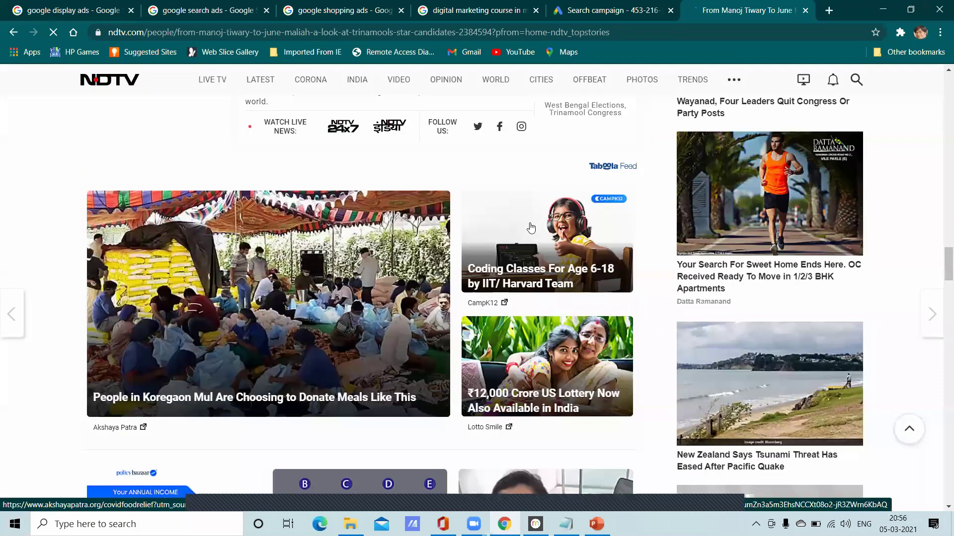
{"action": "scroll", "coordinate": [447, 248], "scroll_direction": "down", "scroll_amount": 6}
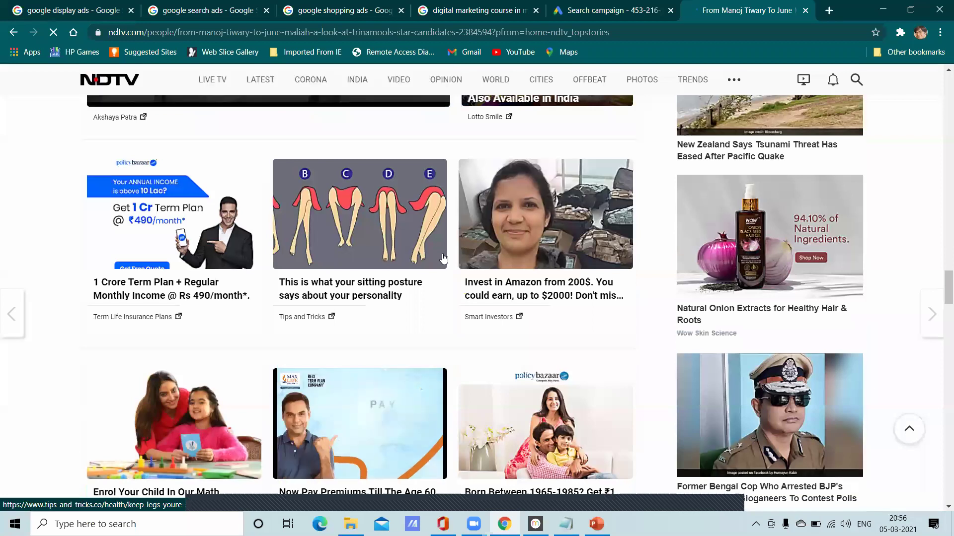
{"action": "scroll", "coordinate": [496, 243], "scroll_direction": "up", "scroll_amount": 6}
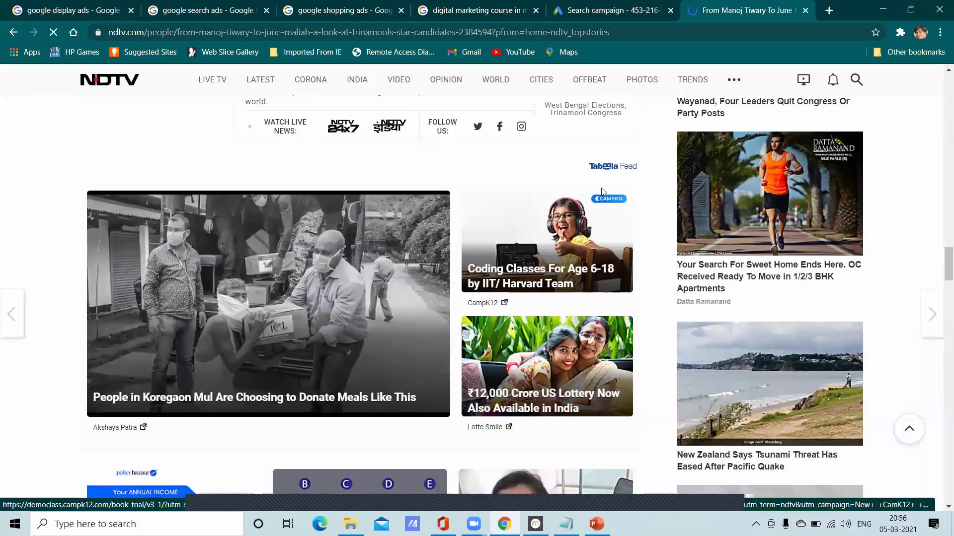
{"action": "scroll", "coordinate": [571, 229], "scroll_direction": "down", "scroll_amount": 12}
{"action": "scroll", "coordinate": [606, 224], "scroll_direction": "down", "scroll_amount": 18}
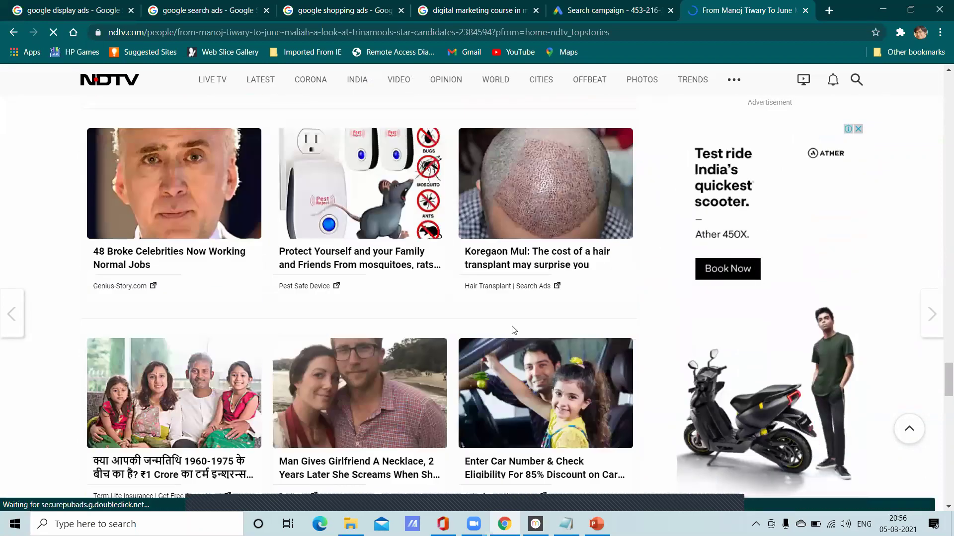
{"action": "scroll", "coordinate": [496, 323], "scroll_direction": "down", "scroll_amount": 8}
{"action": "scroll", "coordinate": [487, 321], "scroll_direction": "down", "scroll_amount": 15}
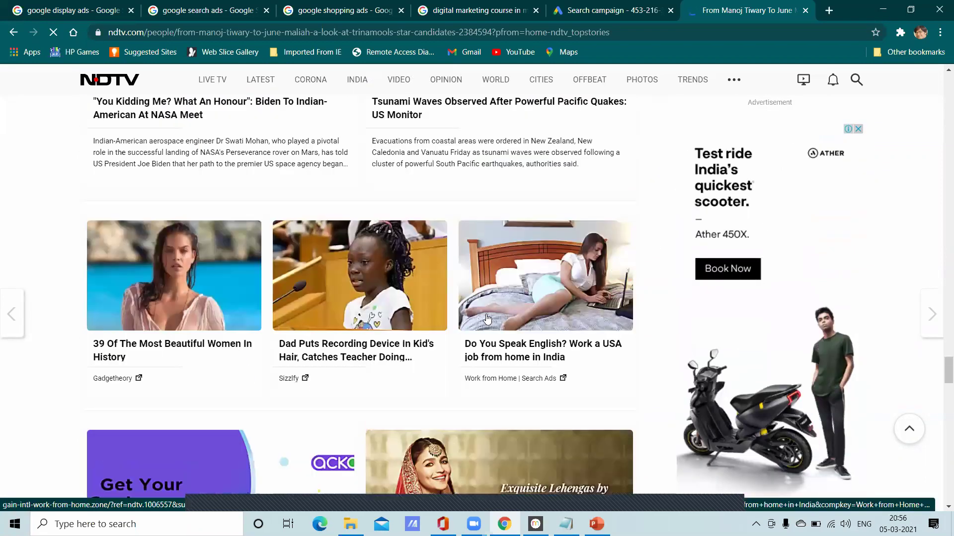
{"action": "scroll", "coordinate": [488, 312], "scroll_direction": "up", "scroll_amount": 7}
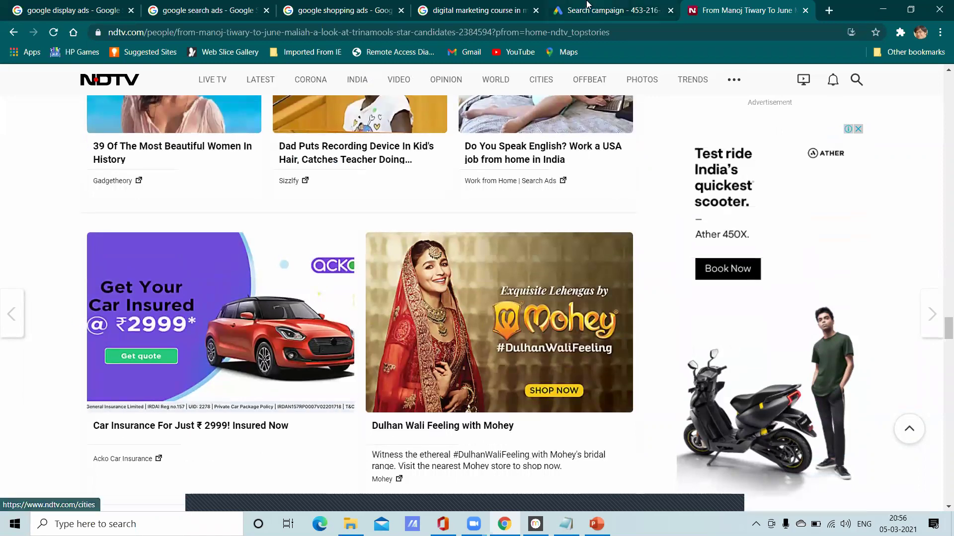
- Compare the campaign's Display Network option with the ads shown on the NDTV article page
{"action": "left_click", "coordinate": [588, 6]}
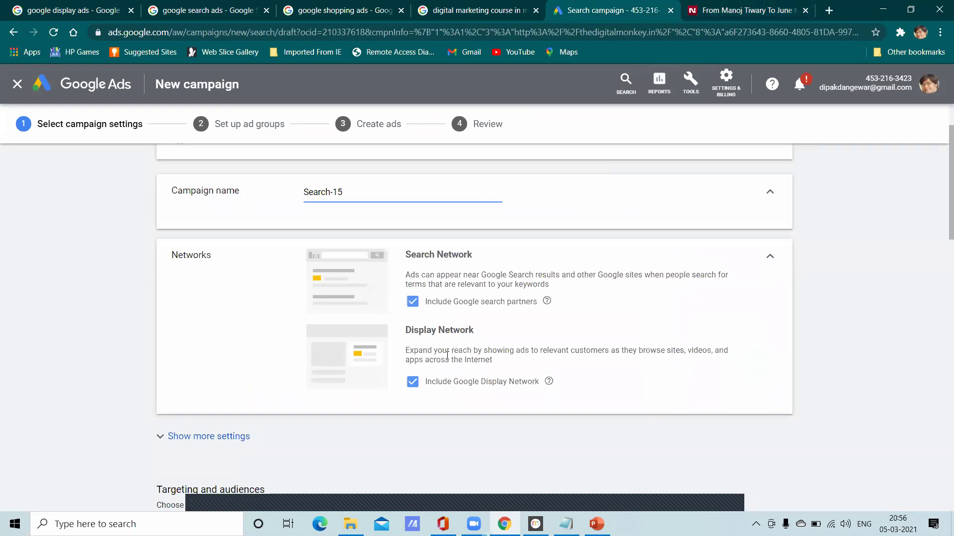
{"action": "left_click", "coordinate": [703, 5]}
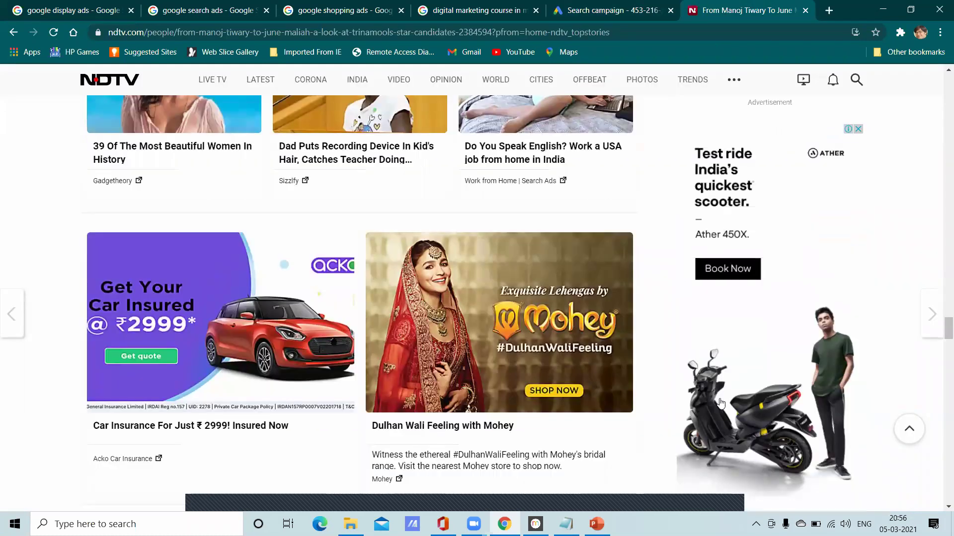
{"action": "left_click", "coordinate": [625, 5]}
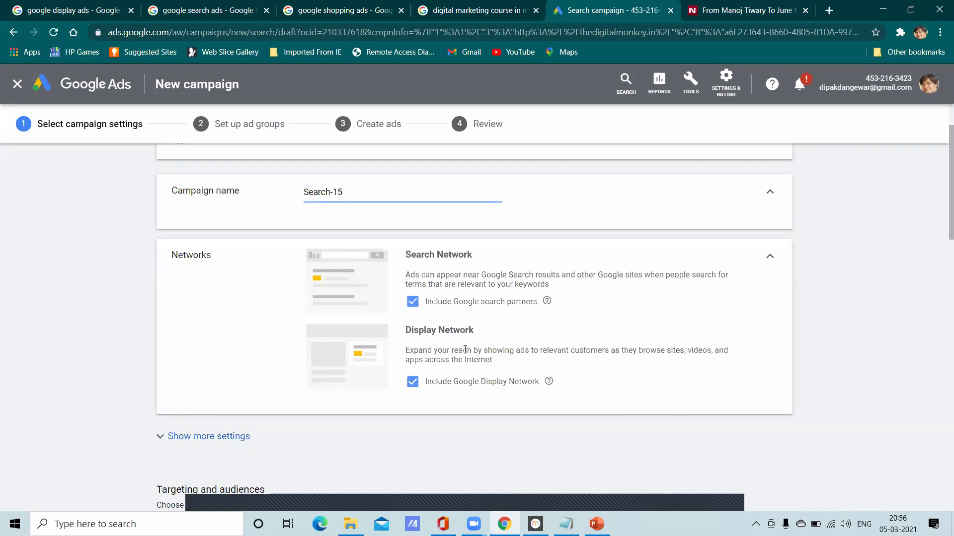
- Look over the remaining campaign settings through the ad extensions, and save them to continue to ad group setup
{"action": "scroll", "coordinate": [472, 333], "scroll_direction": "down", "scroll_amount": 6}
{"action": "scroll", "coordinate": [455, 326], "scroll_direction": "up", "scroll_amount": 3}
{"action": "scroll", "coordinate": [450, 321], "scroll_direction": "down", "scroll_amount": 6}
{"action": "scroll", "coordinate": [449, 320], "scroll_direction": "up", "scroll_amount": 5}
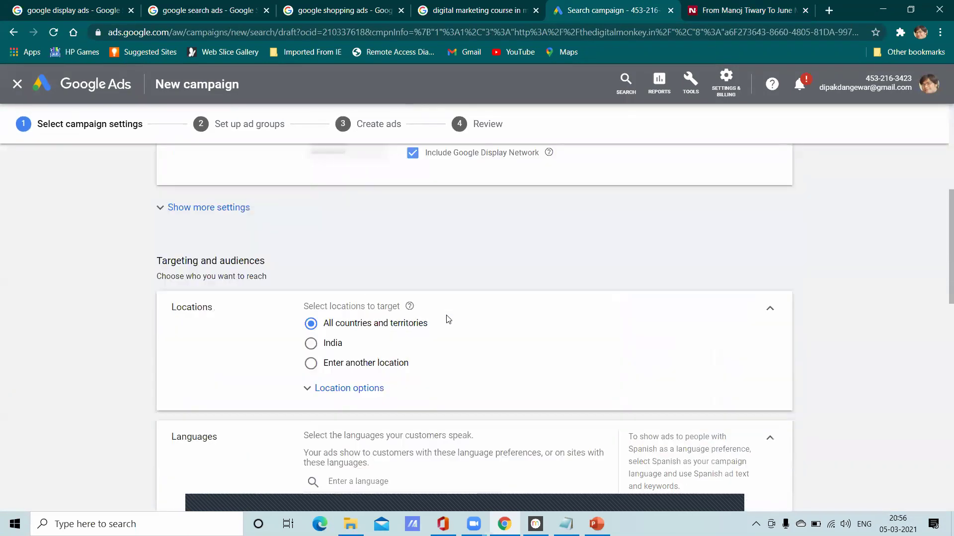
{"action": "scroll", "coordinate": [213, 303], "scroll_direction": "down", "scroll_amount": 15}
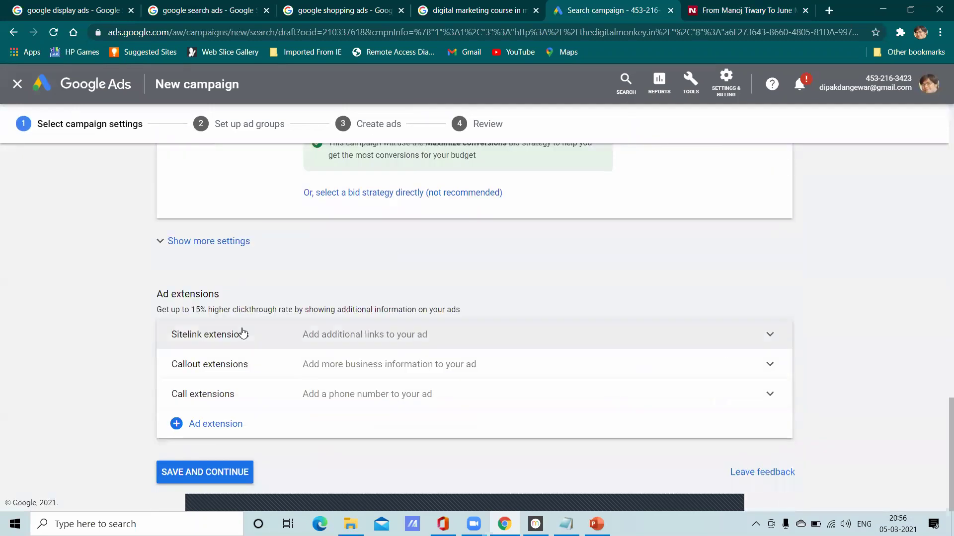
{"action": "scroll", "coordinate": [377, 422], "scroll_direction": "up", "scroll_amount": 6}
{"action": "scroll", "coordinate": [366, 396], "scroll_direction": "down", "scroll_amount": 6}
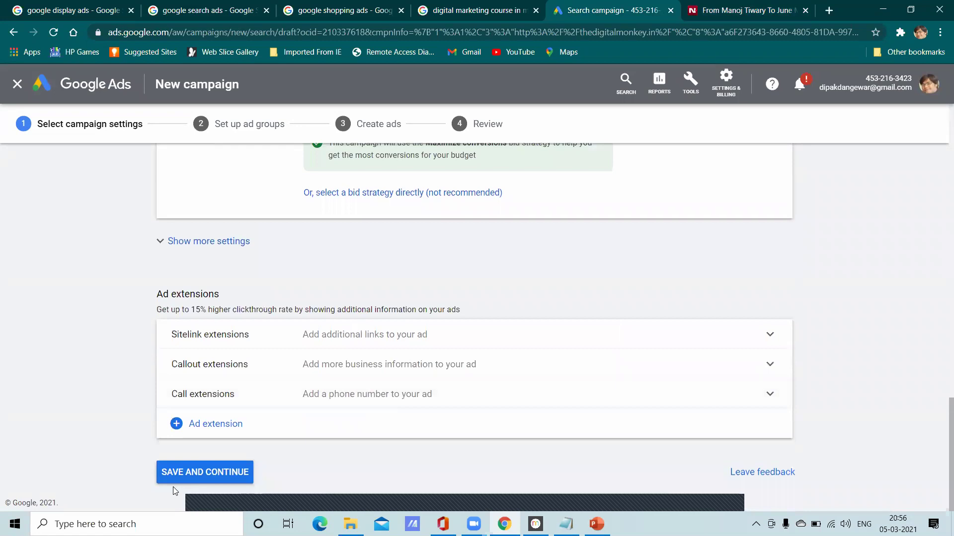
{"action": "left_click", "coordinate": [194, 472]}
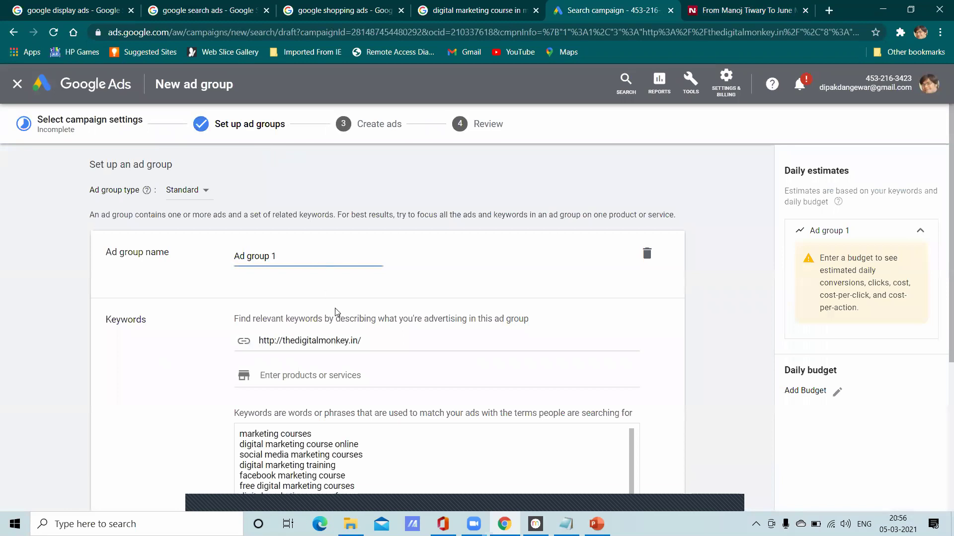
{"action": "scroll", "coordinate": [335, 308], "scroll_direction": "down", "scroll_amount": 3}
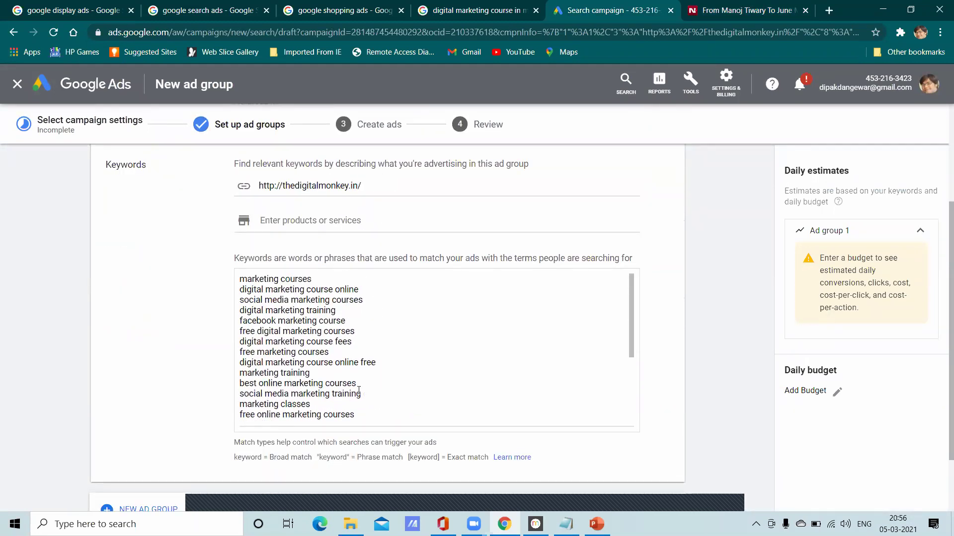
{"action": "scroll", "coordinate": [359, 391], "scroll_direction": "up", "scroll_amount": 2}
{"action": "scroll", "coordinate": [745, 298], "scroll_direction": "down", "scroll_amount": 4}
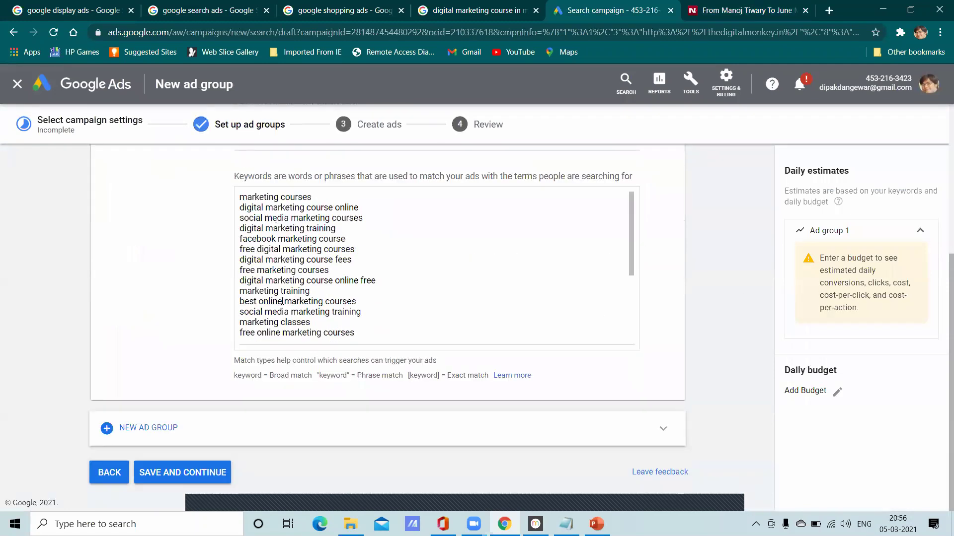
{"action": "scroll", "coordinate": [282, 301], "scroll_direction": "up", "scroll_amount": 2}
{"action": "scroll", "coordinate": [322, 373], "scroll_direction": "up", "scroll_amount": 3}
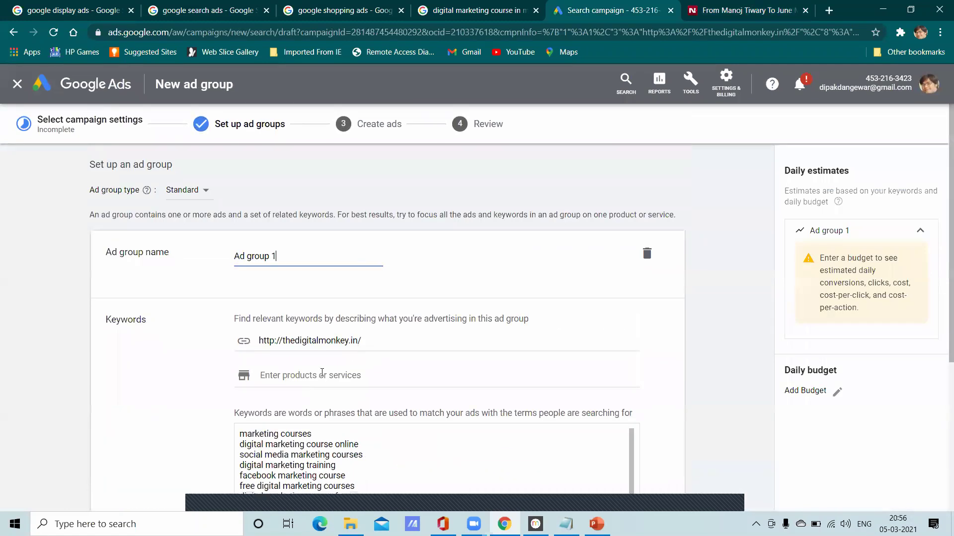
{"action": "scroll", "coordinate": [322, 373], "scroll_direction": "down", "scroll_amount": 7}
{"action": "scroll", "coordinate": [337, 356], "scroll_direction": "up", "scroll_amount": 3}
{"action": "scroll", "coordinate": [340, 338], "scroll_direction": "up", "scroll_amount": 3}
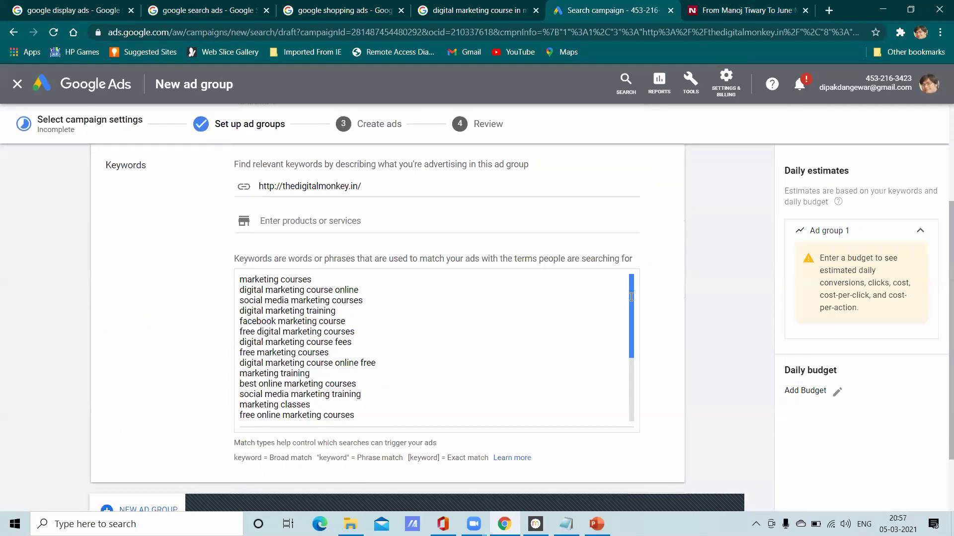
- Read through Ad group 1's full keyword list and the keyword match type notes
{"action": "mouse_move", "coordinate": [630, 290]}
{"action": "left_mouse_down"}
{"action": "mouse_move", "coordinate": [636, 352]}
{"action": "mouse_move", "coordinate": [636, 295]}
{"action": "mouse_move", "coordinate": [636, 341]}
{"action": "mouse_move", "coordinate": [635, 303]}
{"action": "left_mouse_up"}
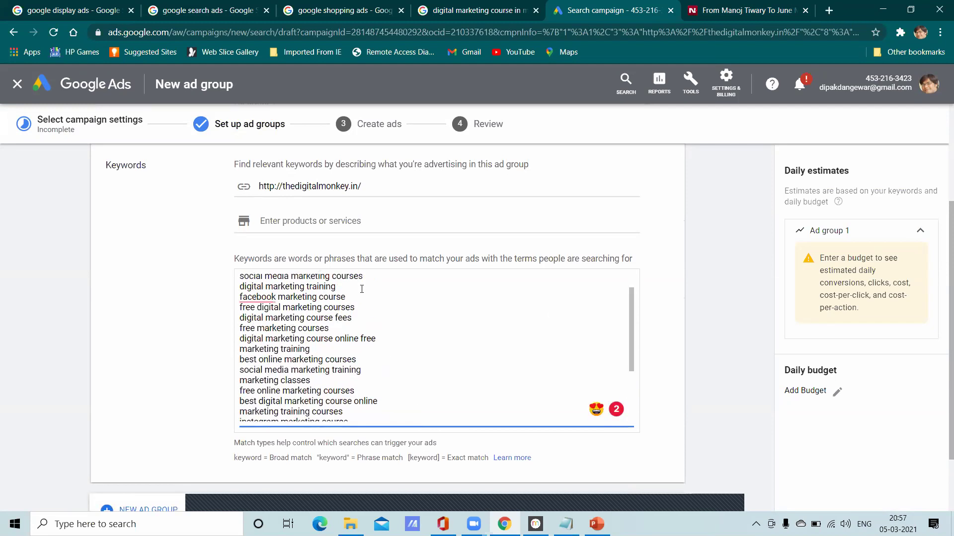
{"action": "scroll", "coordinate": [362, 289], "scroll_direction": "up", "scroll_amount": 3}
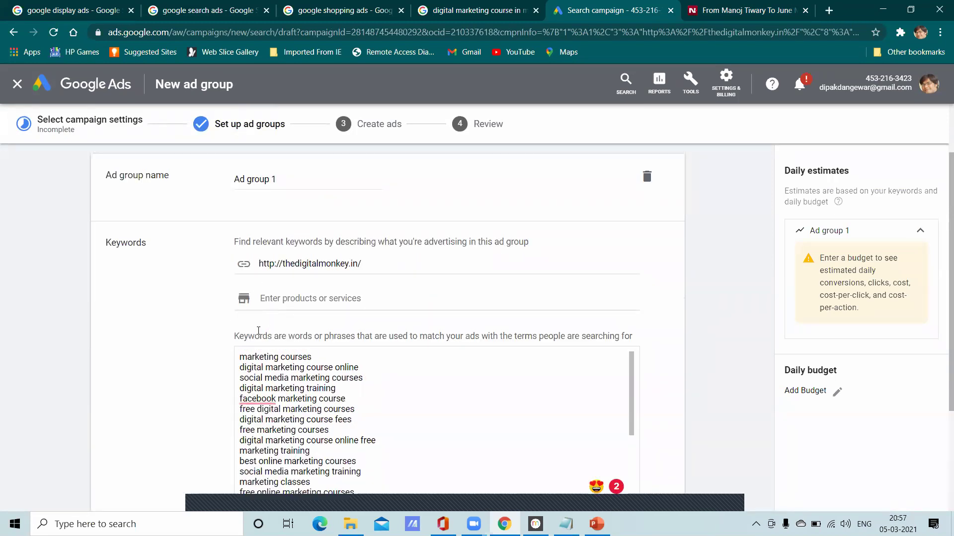
{"action": "left_click_drag", "start_coordinate": [229, 193], "coordinate": [206, 284]}
{"action": "left_click", "coordinate": [208, 304]}
{"action": "scroll", "coordinate": [348, 418], "scroll_direction": "down", "scroll_amount": 5}
{"action": "scroll", "coordinate": [717, 316], "scroll_direction": "down", "scroll_amount": 3}
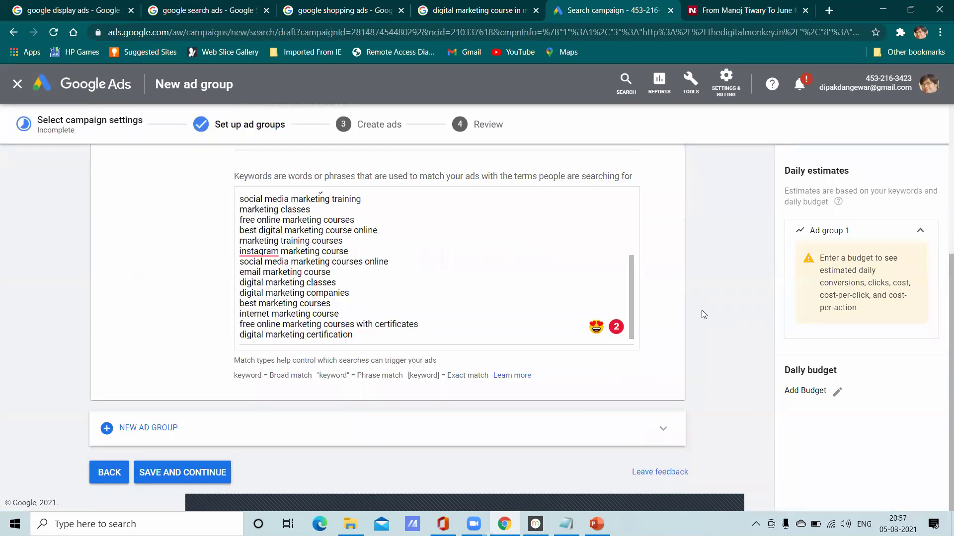
{"action": "scroll", "coordinate": [364, 300], "scroll_direction": "up", "scroll_amount": 5}
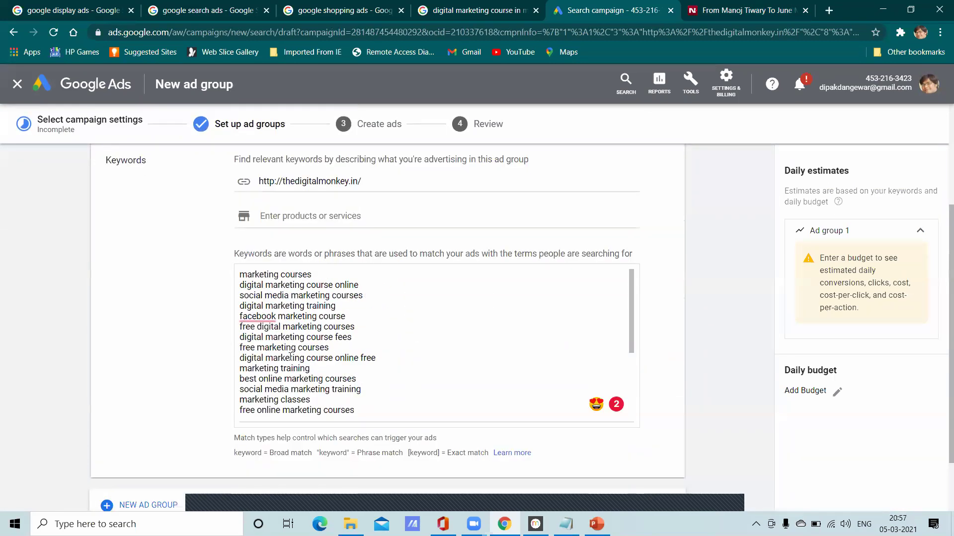
{"action": "scroll", "coordinate": [669, 325], "scroll_direction": "down", "scroll_amount": 2}
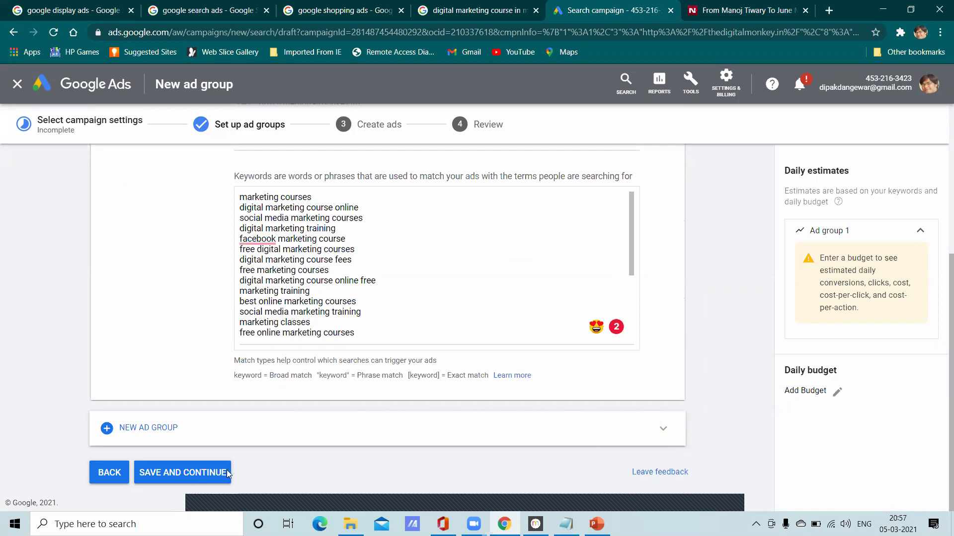
- Add two more ad groups, Ad group 2 and Ad group 3, to the campaign
{"action": "left_click", "coordinate": [141, 430]}
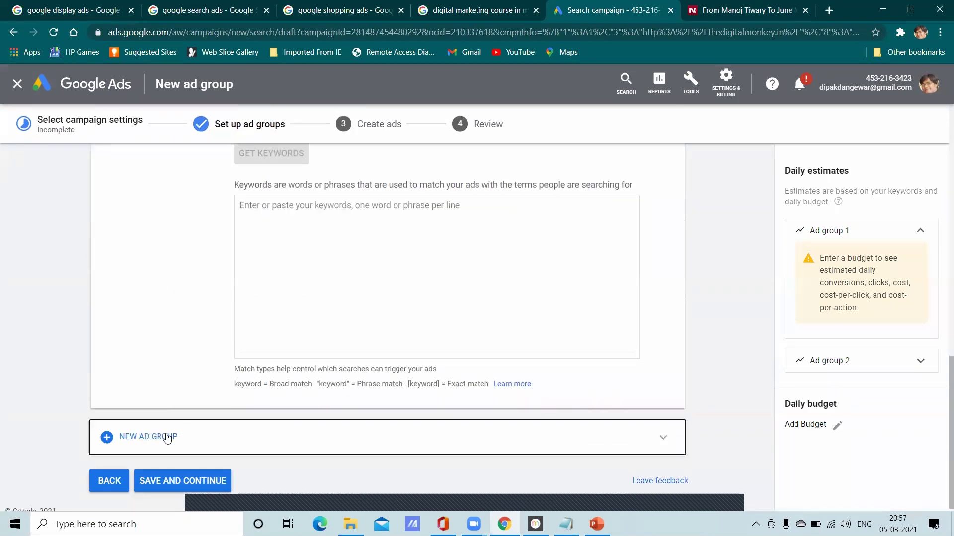
{"action": "left_click", "coordinate": [168, 437]}
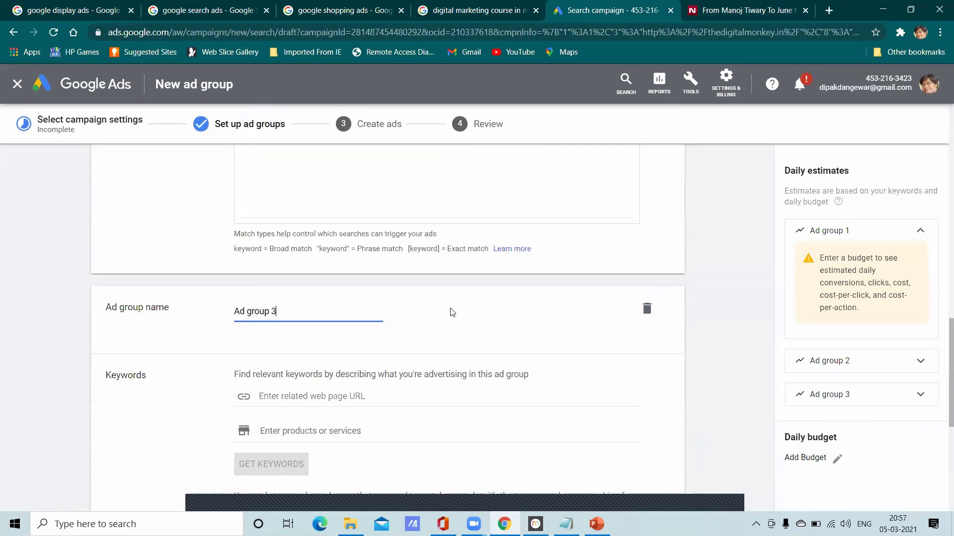
{"action": "scroll", "coordinate": [372, 338], "scroll_direction": "down", "scroll_amount": 6}
{"action": "scroll", "coordinate": [365, 323], "scroll_direction": "up", "scroll_amount": 15}
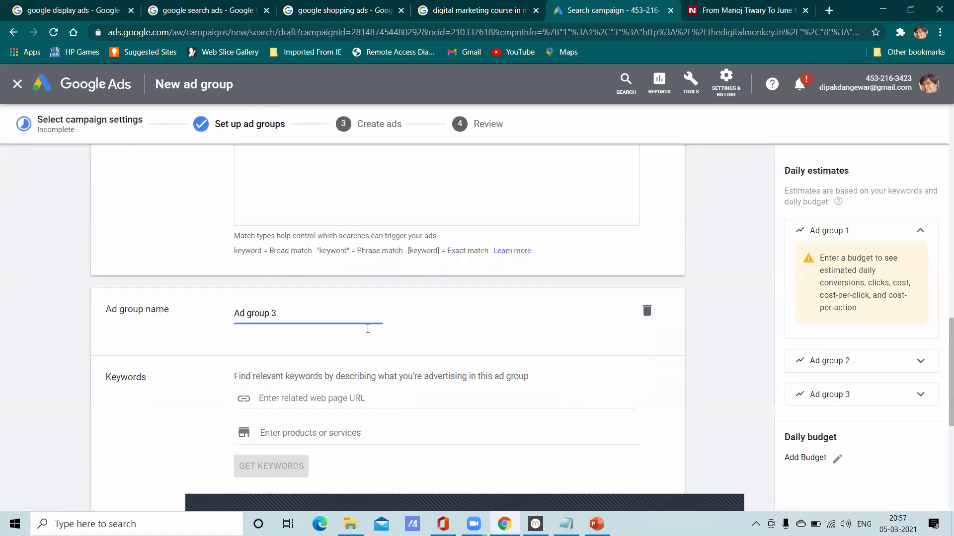
- Highlight Ad group 1's whole keyword list and compare it with the empty keyword section of Ad group 2
{"action": "scroll", "coordinate": [345, 376], "scroll_direction": "down", "scroll_amount": 3}
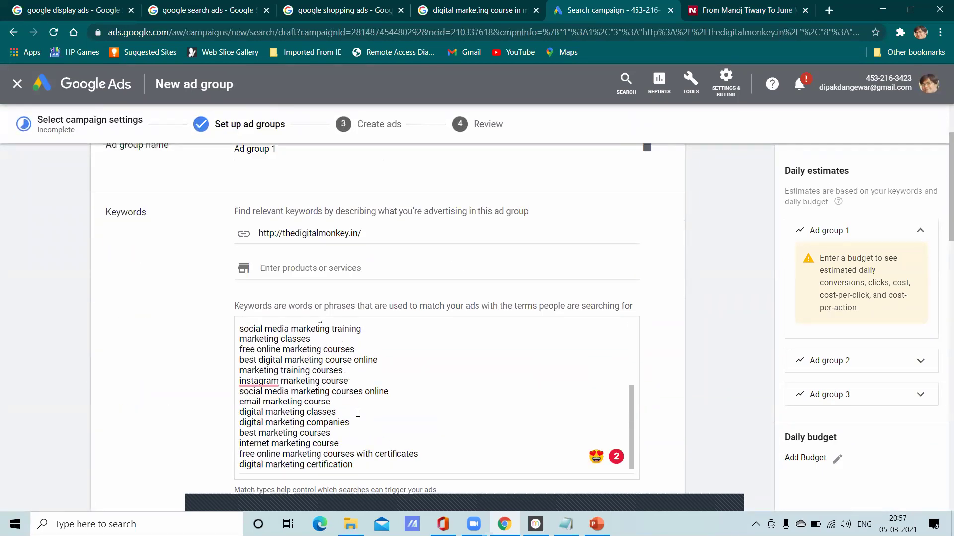
{"action": "left_click_drag", "start_coordinate": [356, 465], "coordinate": [239, 327]}
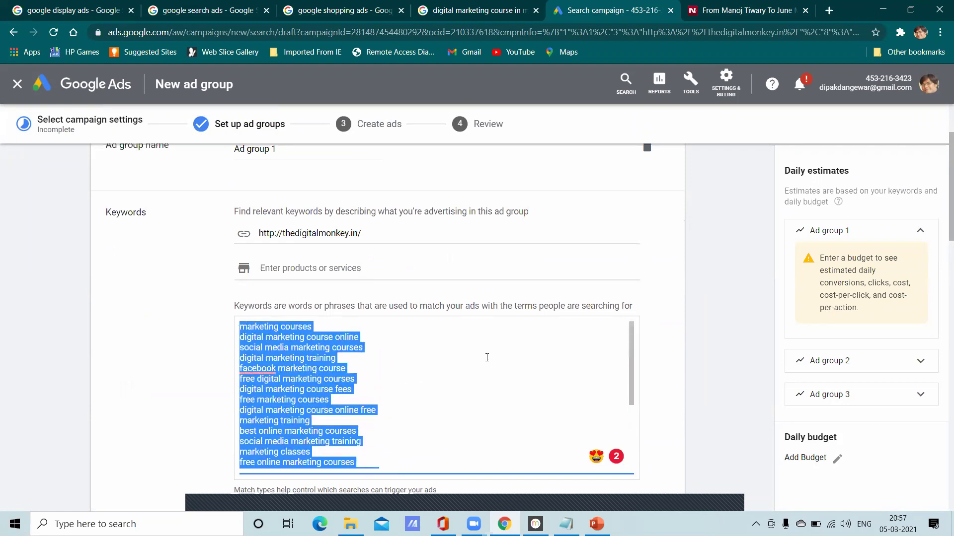
{"action": "left_click", "coordinate": [507, 350]}
{"action": "scroll", "coordinate": [653, 310], "scroll_direction": "down", "scroll_amount": 8}
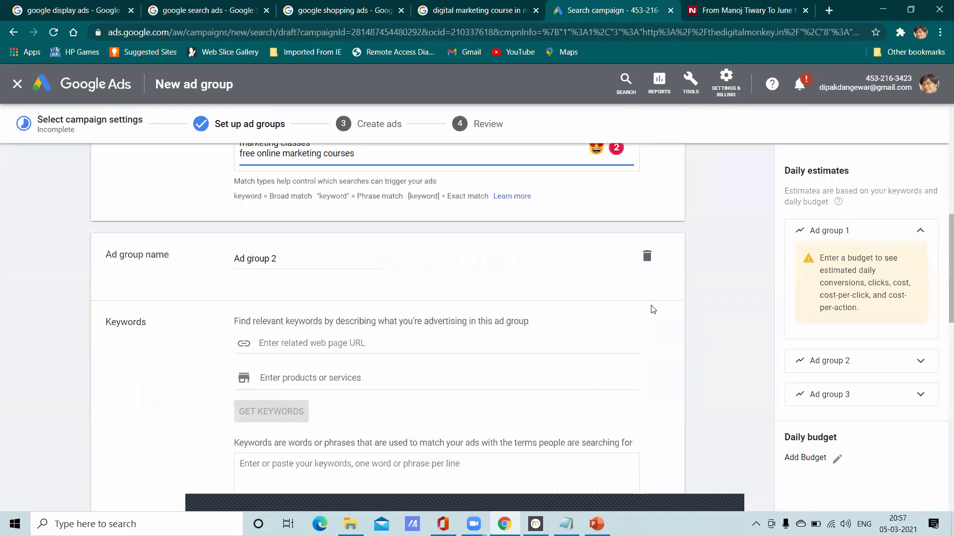
{"action": "scroll", "coordinate": [651, 308], "scroll_direction": "up", "scroll_amount": 5}
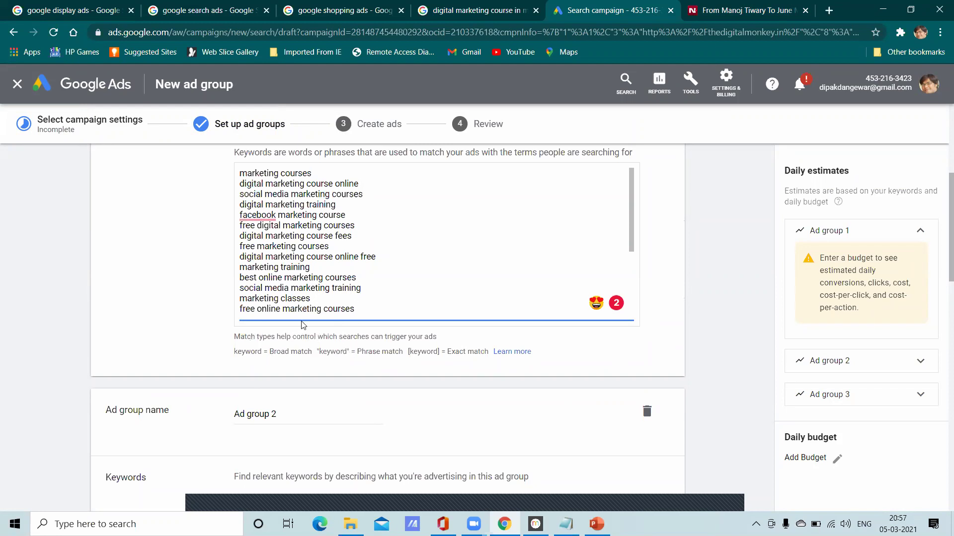
- Close the NDTV article's browser tab and return to the Google Ads campaign draft
{"action": "left_click", "coordinate": [516, 7]}
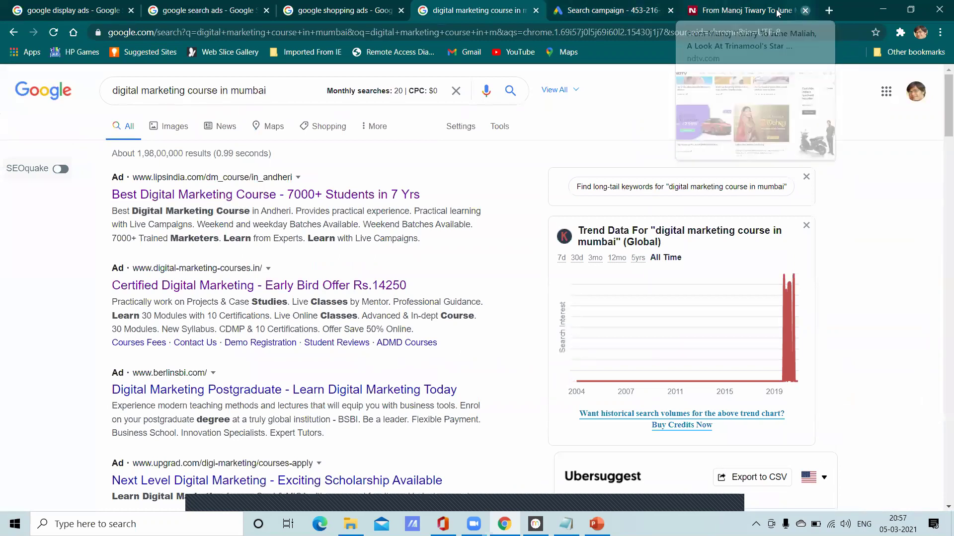
{"action": "left_click", "coordinate": [805, 10]}
{"action": "left_click", "coordinate": [640, 7]}
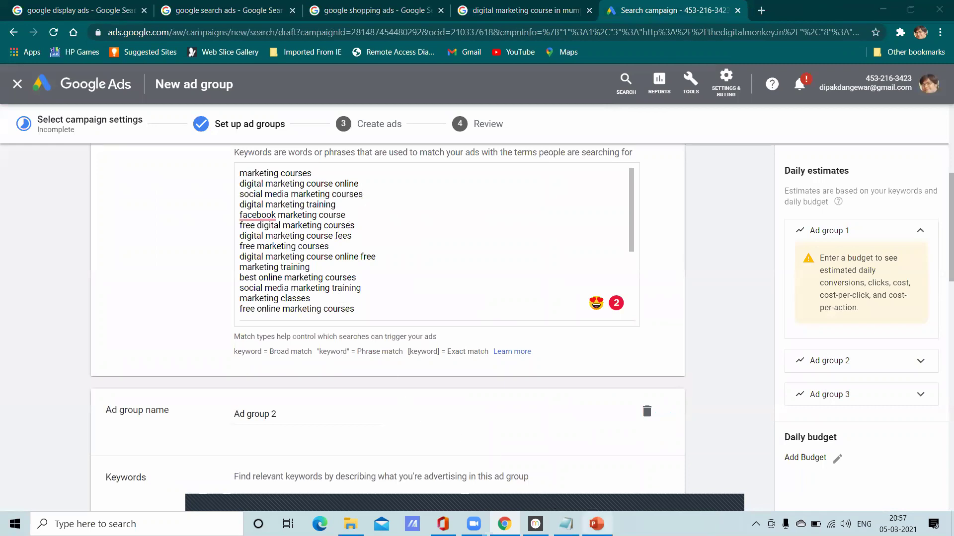
- Switch to the Google Ads Part-1 presentation in PowerPoint to view the Google Ads Account structure on slide 12
{"action": "left_click", "coordinate": [597, 524]}
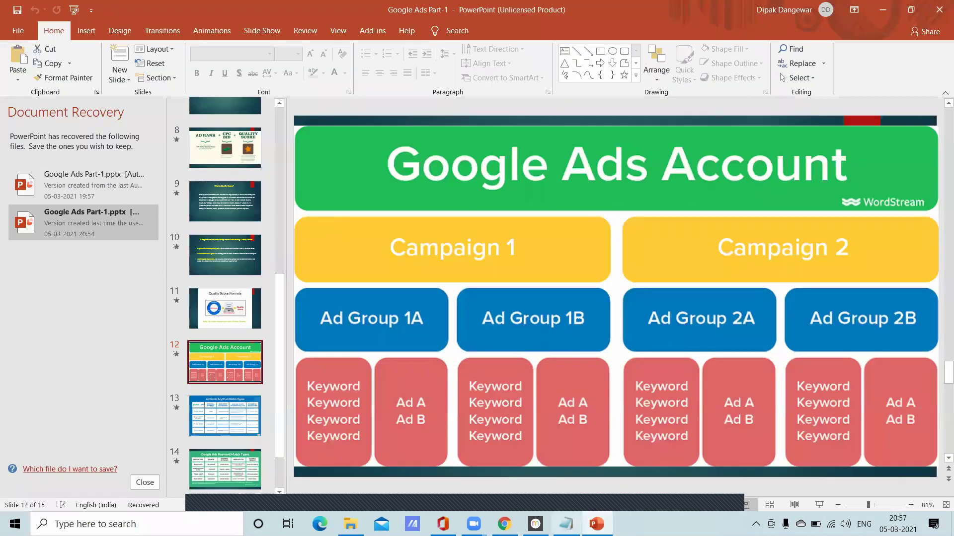
{"action": "mouse_move", "coordinate": [597, 524]}
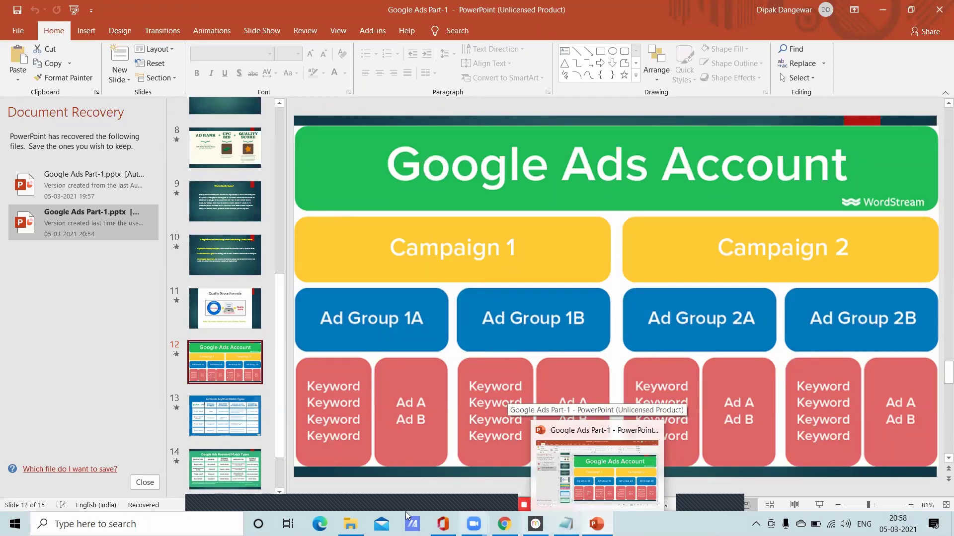
- Show slide 13 on AdWords keyword match types and look through the earlier slides' thumbnails
{"action": "key", "text": "Down"}
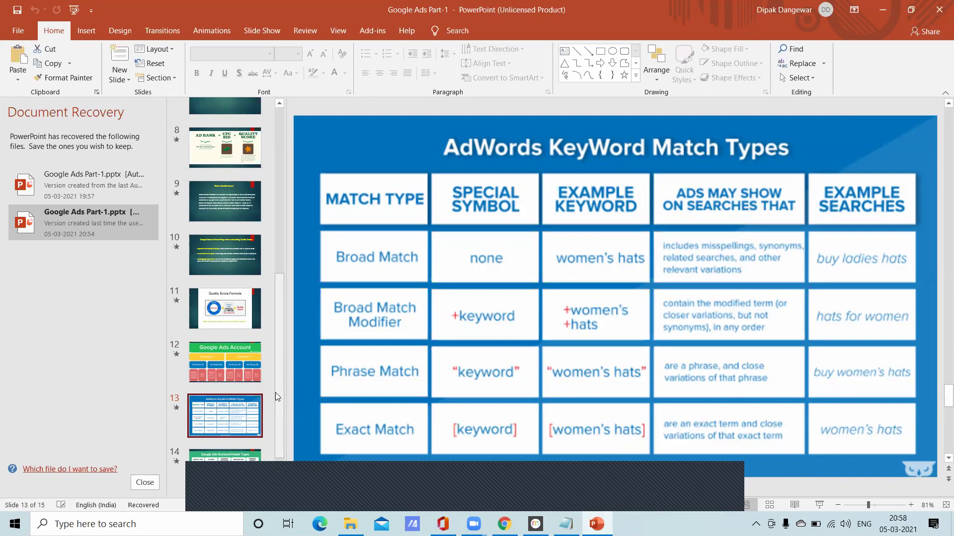
{"action": "scroll", "coordinate": [237, 334], "scroll_direction": "down", "scroll_amount": 2}
{"action": "scroll", "coordinate": [234, 341], "scroll_direction": "up", "scroll_amount": 2}
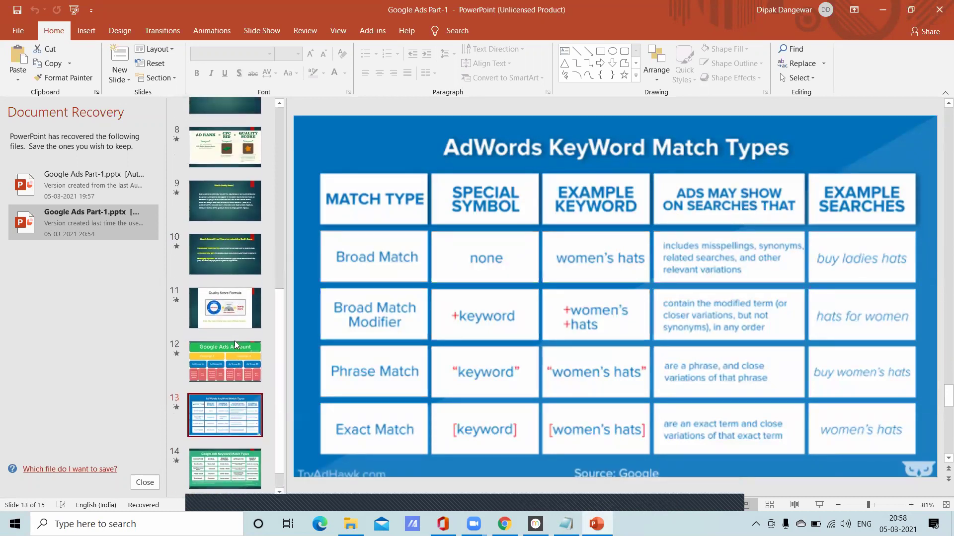
{"action": "scroll", "coordinate": [236, 341], "scroll_direction": "up", "scroll_amount": 8}
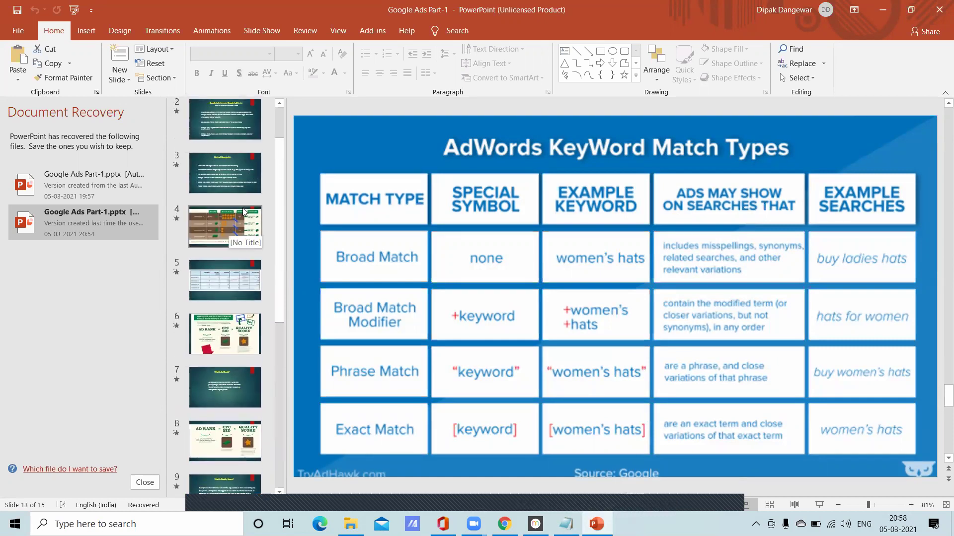
{"action": "scroll", "coordinate": [233, 208], "scroll_direction": "down", "scroll_amount": 1}
{"action": "scroll", "coordinate": [243, 203], "scroll_direction": "down", "scroll_amount": 10}
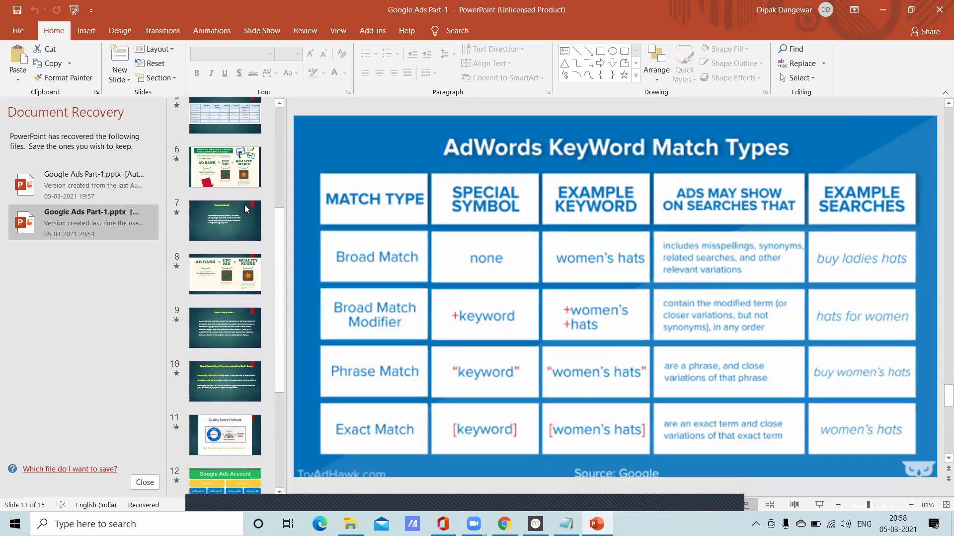
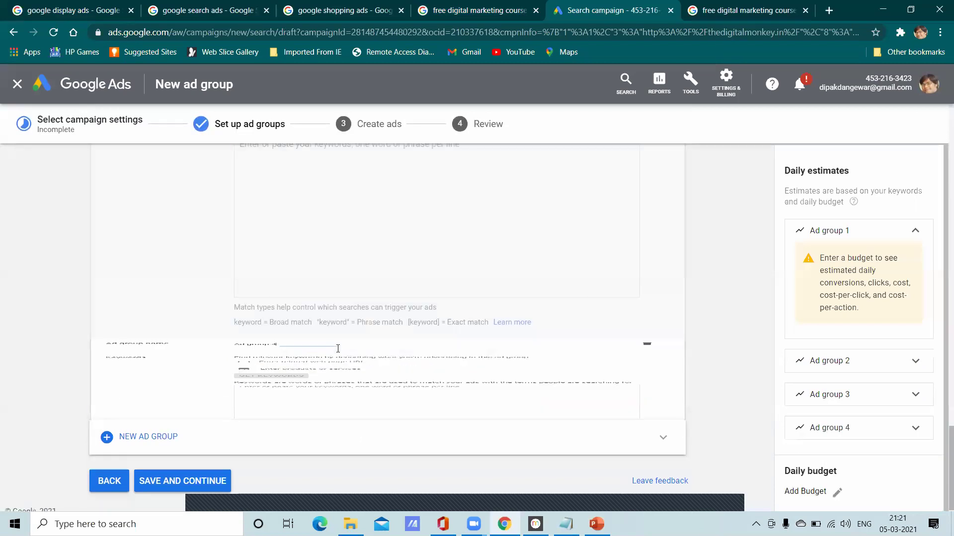
- Remove the word "online" from the first keyword of Ad group 1 in the Google Ads campaign draft
{"action": "scroll", "coordinate": [365, 328], "scroll_direction": "up", "scroll_amount": 15}
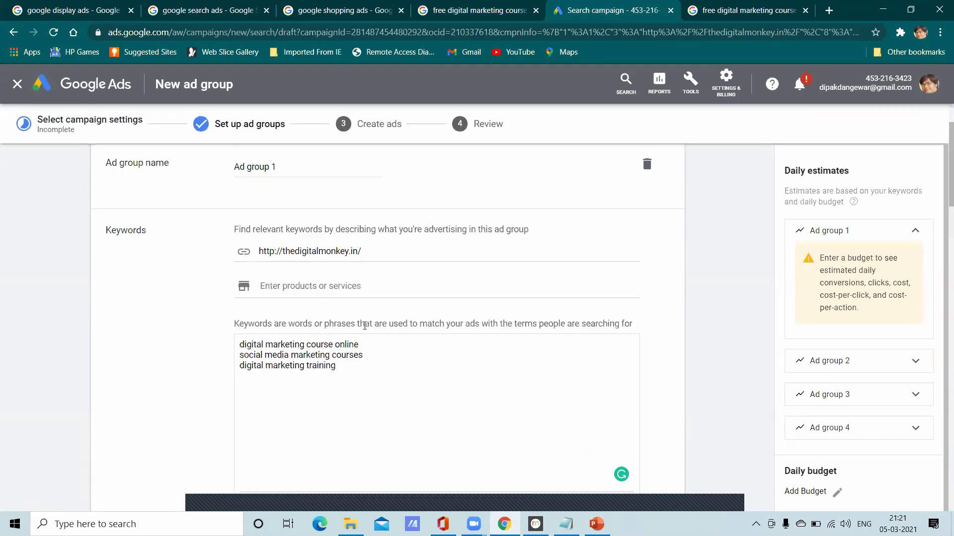
{"action": "scroll", "coordinate": [366, 351], "scroll_direction": "down", "scroll_amount": 3}
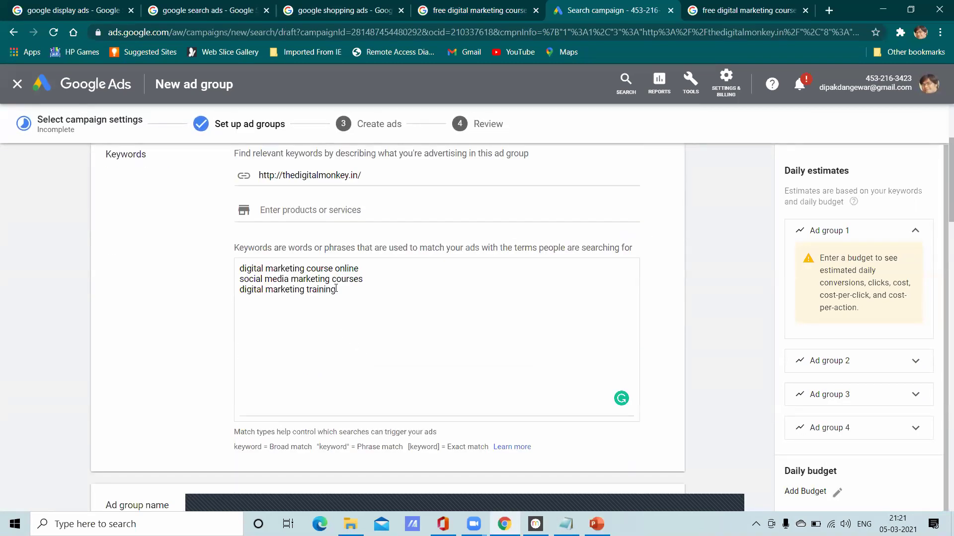
{"action": "left_click_drag", "start_coordinate": [359, 270], "coordinate": [334, 270]}
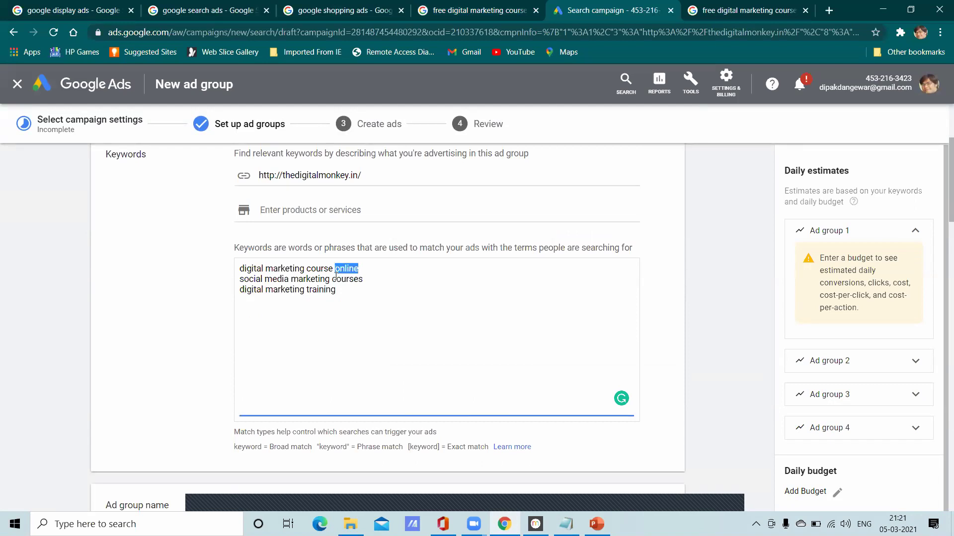
{"action": "key", "text": "BackSpace"}
{"action": "left_click_drag", "start_coordinate": [292, 279], "coordinate": [125, 291]}
{"action": "key", "text": "BackSpace"}
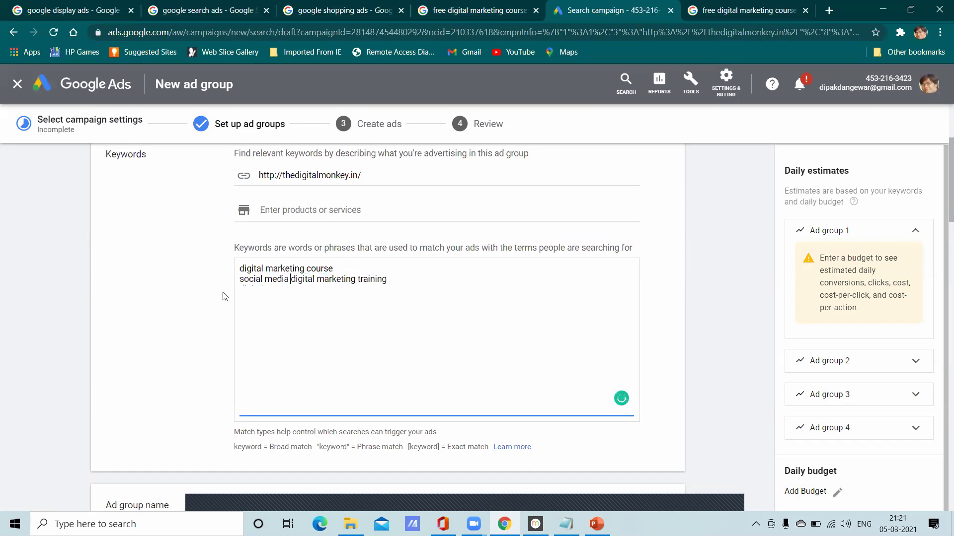
{"action": "key", "text": "ctrl+z"}
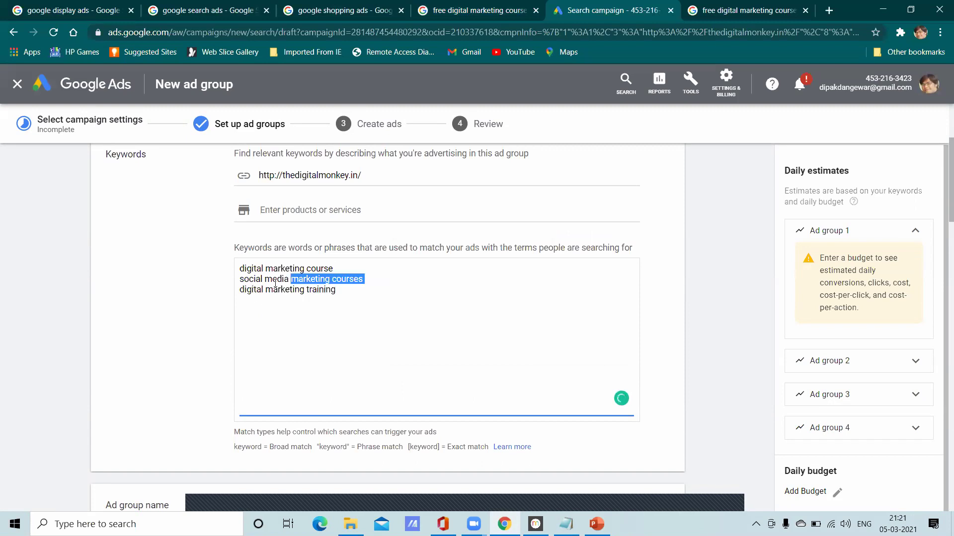
- Replace "social media" in Ad group 1's second keyword so that it reads "Digital marketing courses"
{"action": "left_click_drag", "start_coordinate": [288, 281], "coordinate": [239, 282]}
{"action": "key", "text": "BackSpace"}
{"action": "key", "text": "BackSpace"}
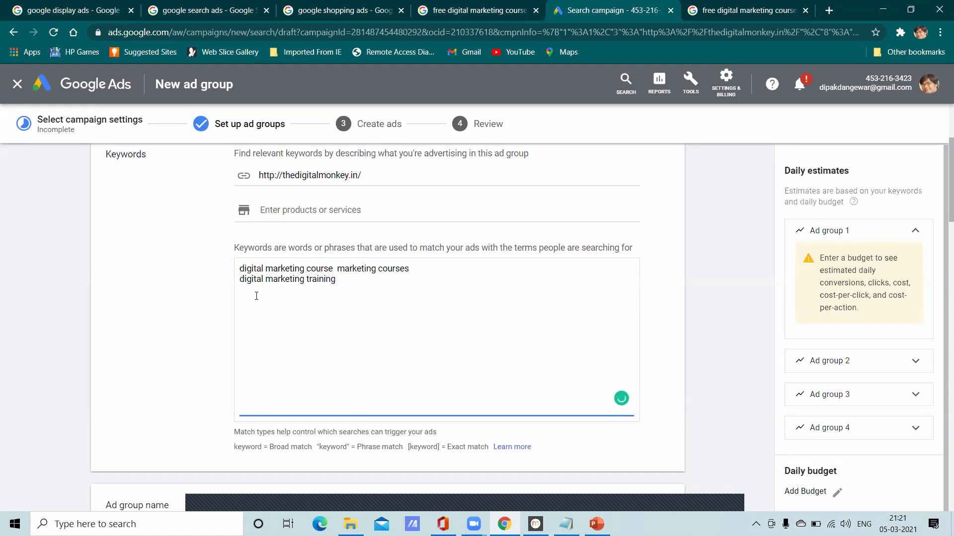
{"action": "key", "text": "Return"}
{"action": "type", "text": "Di"}
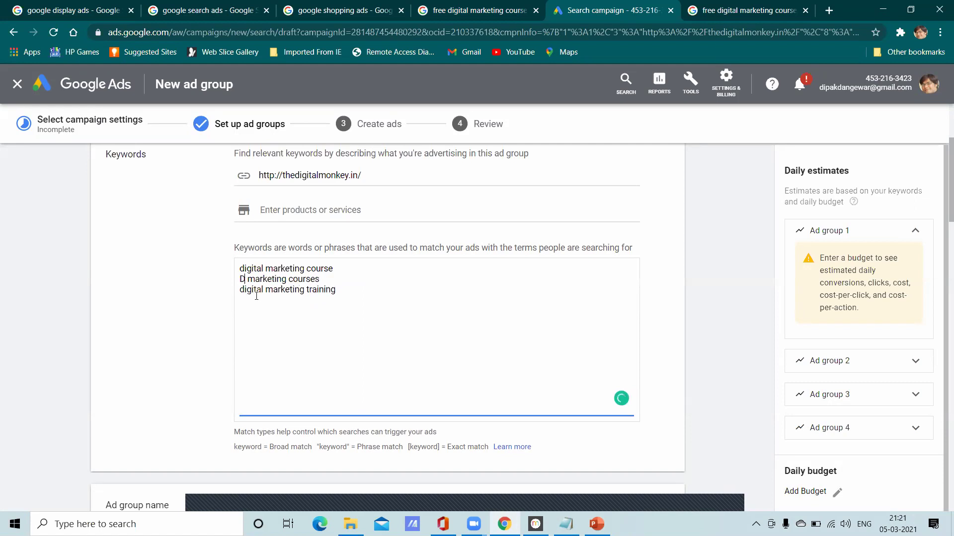
{"action": "type", "text": "gitak"}
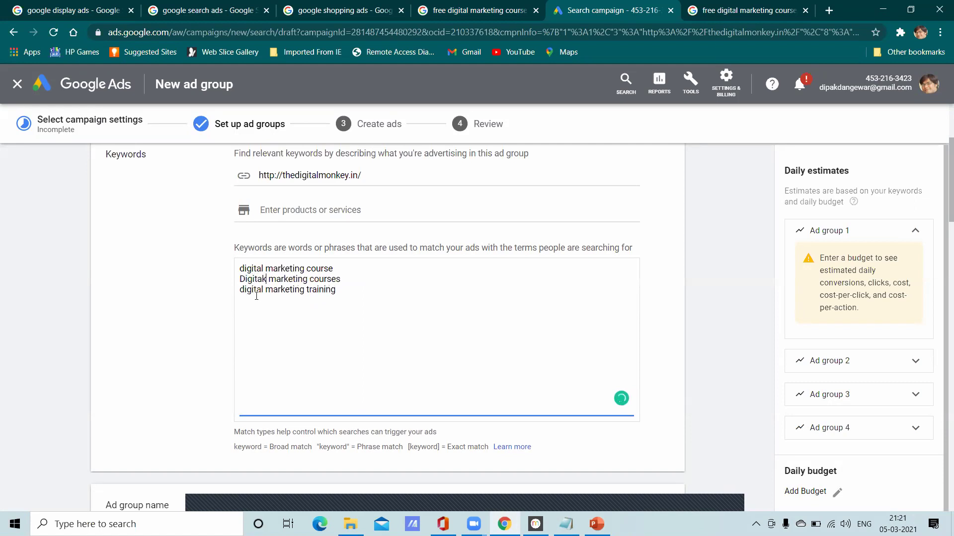
{"action": "key", "text": "BackSpace"}
{"action": "type", "text": "l"}
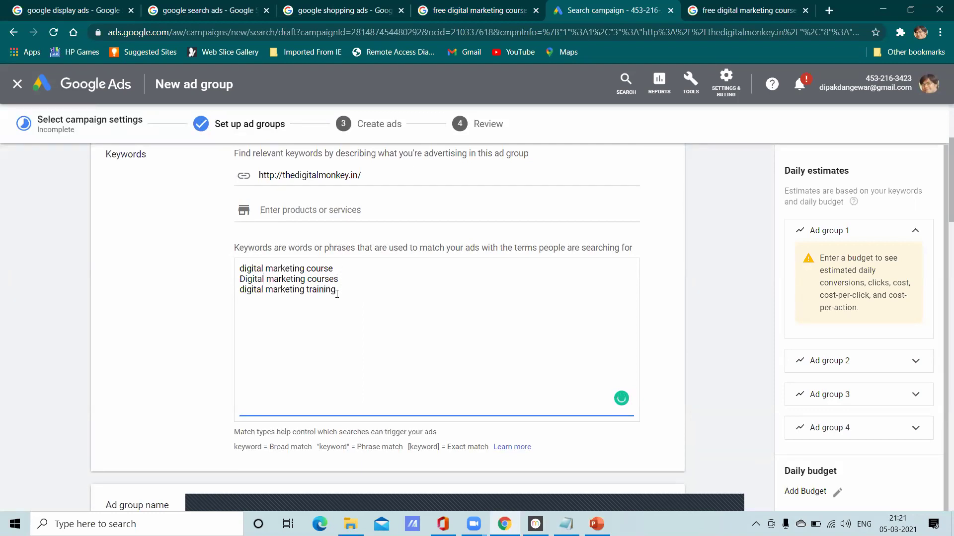
- Extend the third keyword to "digital marketing training courses" and add "digital marketing course for beginners" as the fourth keyword of Ad group 1
{"action": "type", "text": "course"}
{"action": "type", "text": "s "}
{"action": "type", "text": "digitak"}
{"action": "key", "text": "BackSpace"}
{"action": "type", "text": "l c"}
{"action": "key", "text": "BackSpace"}
{"action": "type", "text": "marketing "}
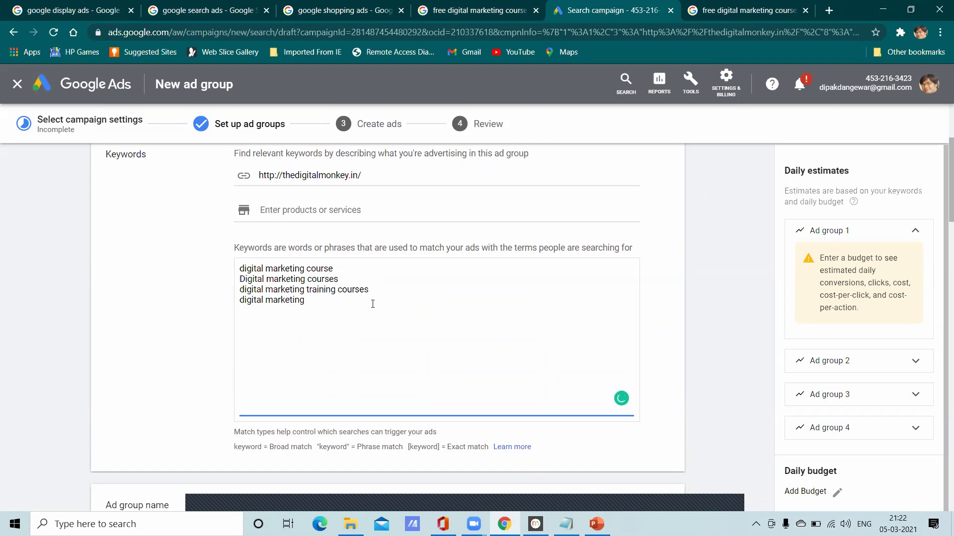
{"action": "type", "text": "course for beginners"}
- Highlight each of Ad group 1's four keywords one after another
{"action": "left_click_drag", "start_coordinate": [335, 269], "coordinate": [237, 271]}
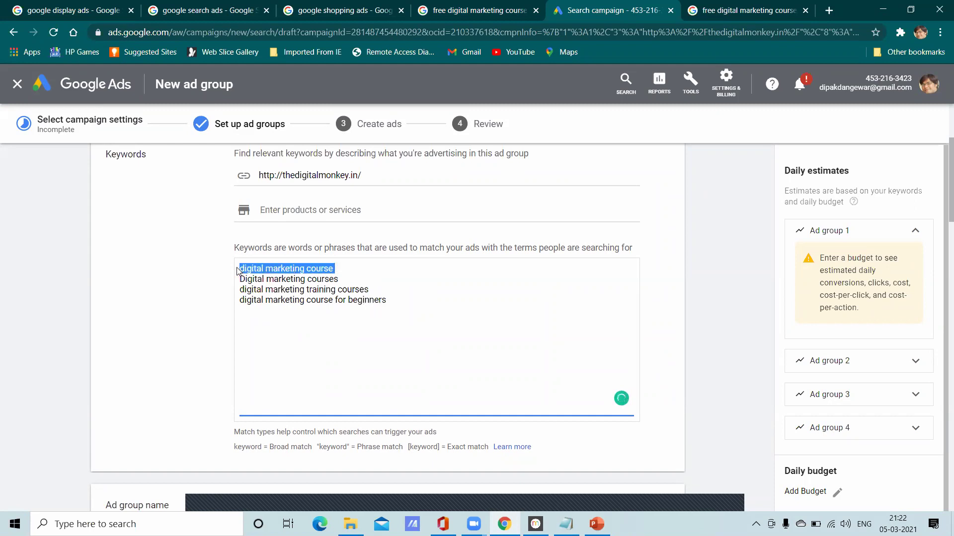
{"action": "left_click_drag", "start_coordinate": [338, 278], "coordinate": [237, 281]}
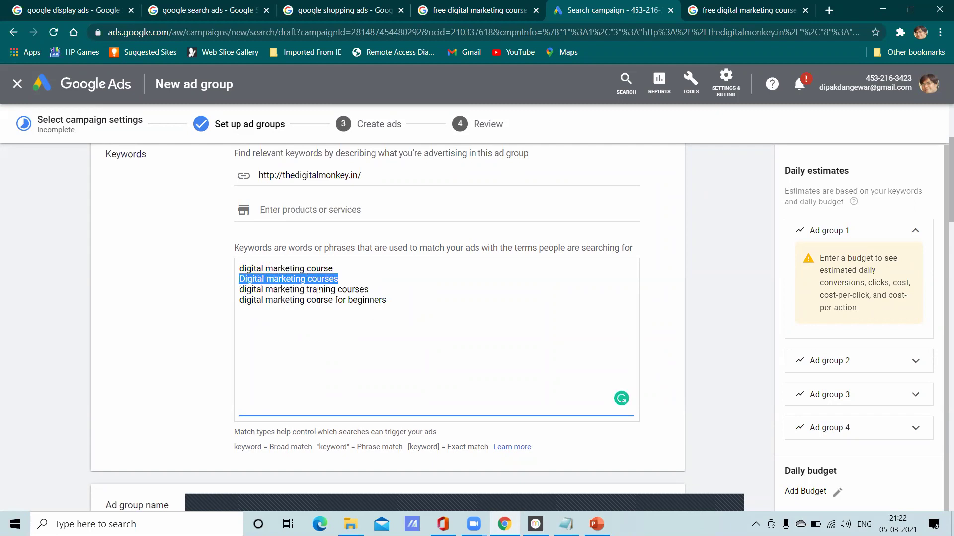
{"action": "left_click_drag", "start_coordinate": [370, 290], "coordinate": [227, 291]}
{"action": "left_click_drag", "start_coordinate": [397, 306], "coordinate": [220, 301]}
{"action": "left_click", "coordinate": [312, 334]}
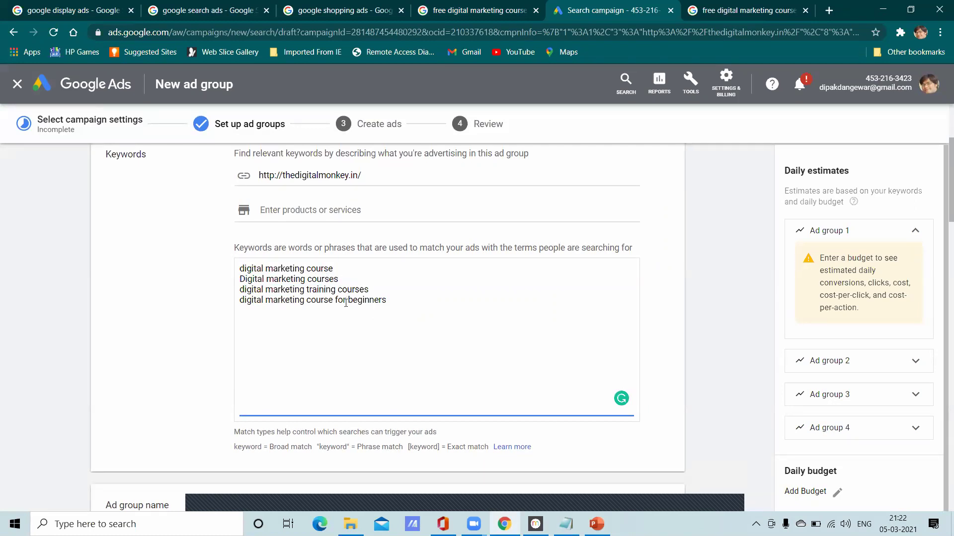
- Highlight Ad group 1's complete keyword list and look at it against the start of Ad group 2
{"action": "left_click_drag", "start_coordinate": [396, 300], "coordinate": [234, 268]}
{"action": "left_click", "coordinate": [359, 341]}
{"action": "scroll", "coordinate": [343, 261], "scroll_direction": "up", "scroll_amount": 3}
{"action": "scroll", "coordinate": [330, 345], "scroll_direction": "down", "scroll_amount": 5}
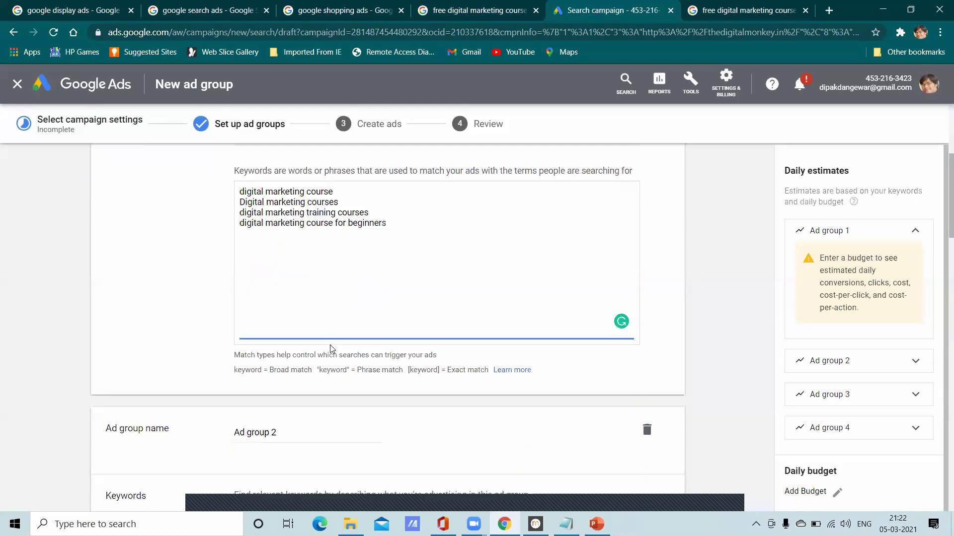
{"action": "scroll", "coordinate": [329, 305], "scroll_direction": "up", "scroll_amount": 2}
{"action": "left_click_drag", "start_coordinate": [391, 300], "coordinate": [190, 264]}
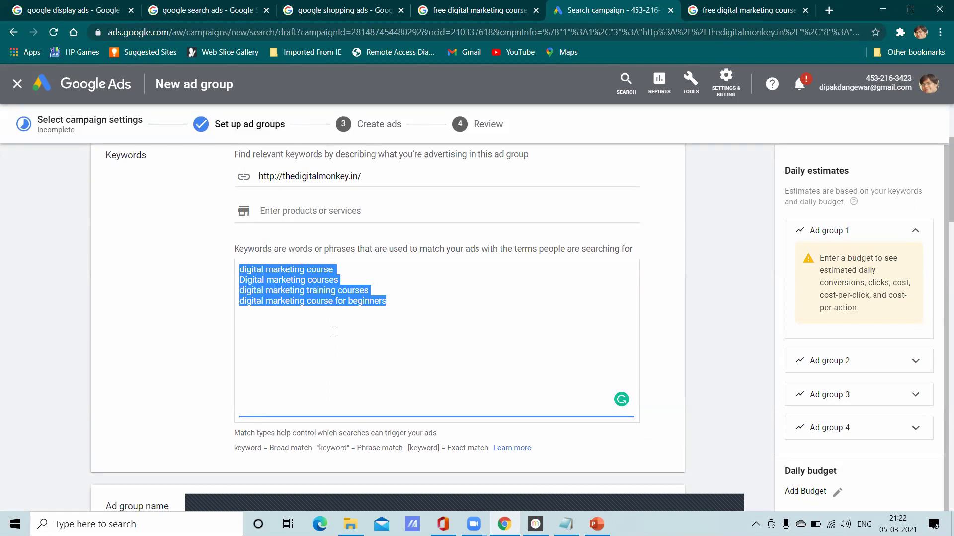
{"action": "scroll", "coordinate": [334, 331], "scroll_direction": "down", "scroll_amount": 6}
{"action": "scroll", "coordinate": [332, 313], "scroll_direction": "up", "scroll_amount": 5}
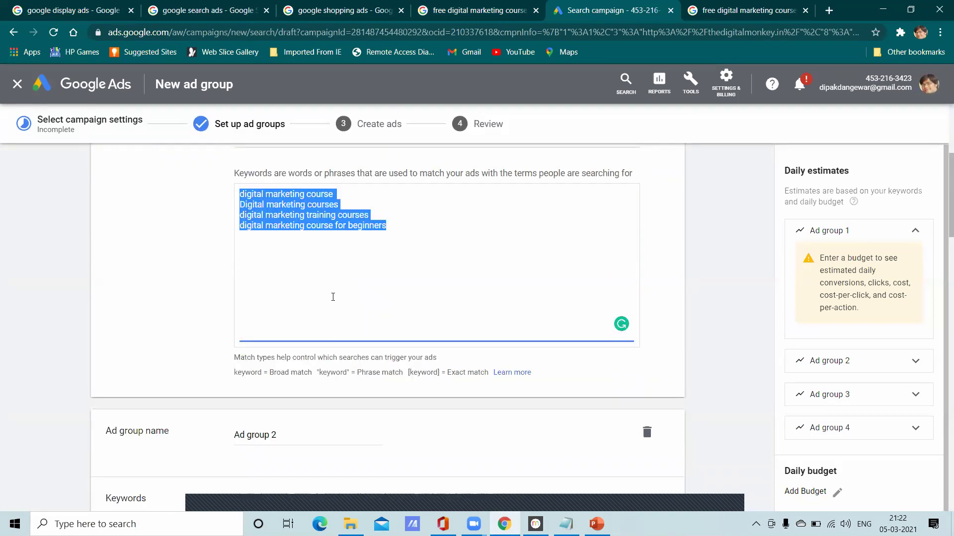
{"action": "left_click", "coordinate": [411, 241]}
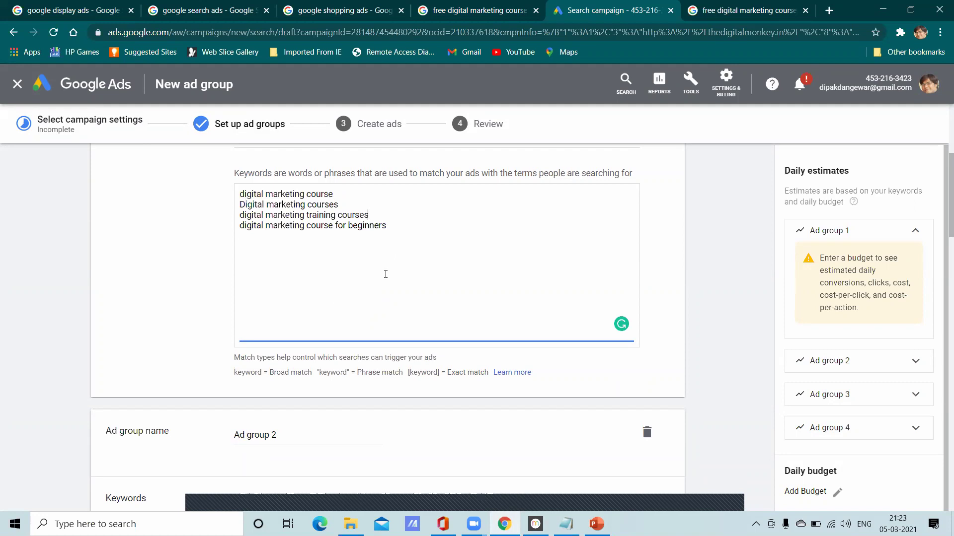
- Highlight the keyword "Digital marketing courses" in Ad group 1 and view the keyword section of Ad group 2
{"action": "scroll", "coordinate": [385, 274], "scroll_direction": "up", "scroll_amount": 2}
{"action": "left_click_drag", "start_coordinate": [335, 272], "coordinate": [158, 293]}
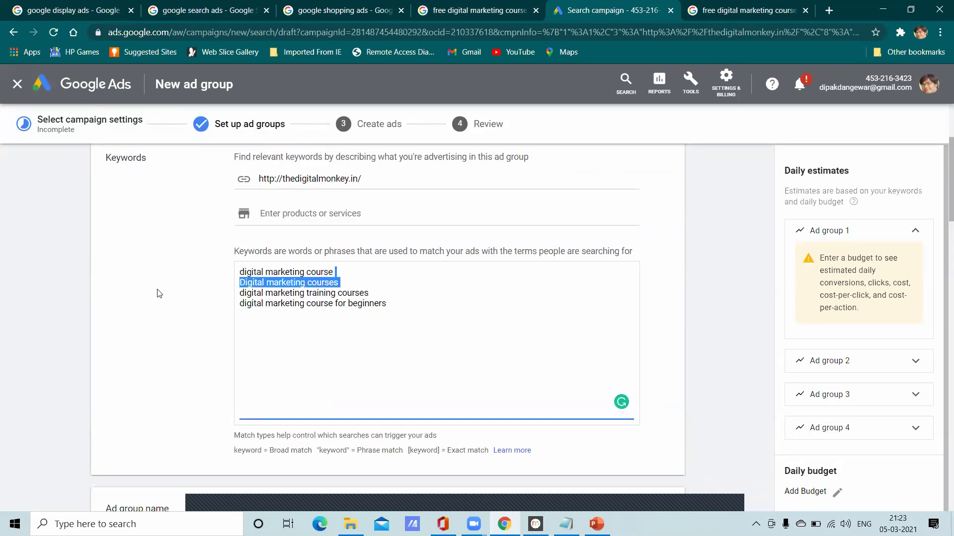
{"action": "left_click", "coordinate": [347, 280]}
{"action": "scroll", "coordinate": [373, 309], "scroll_direction": "down", "scroll_amount": 4}
{"action": "scroll", "coordinate": [373, 309], "scroll_direction": "up", "scroll_amount": 4}
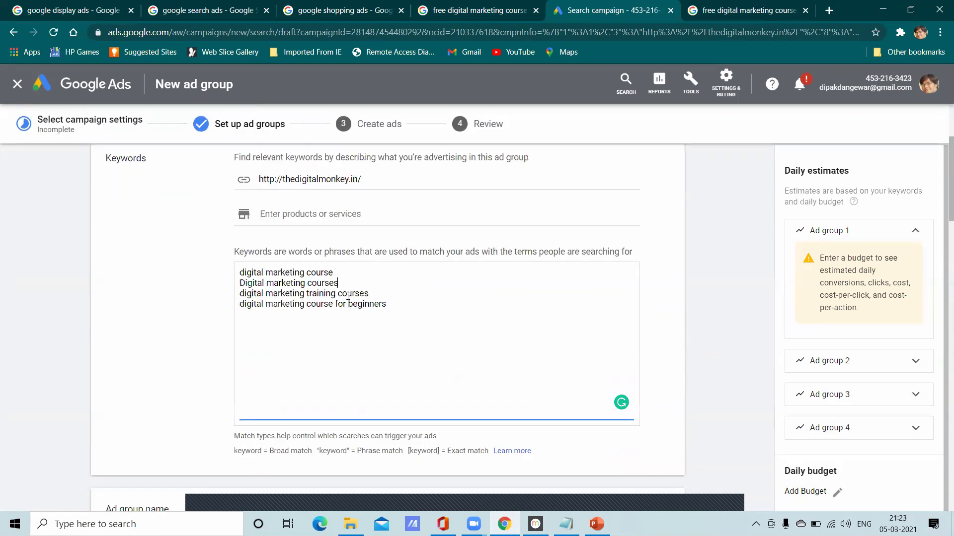
{"action": "scroll", "coordinate": [336, 353], "scroll_direction": "down", "scroll_amount": 5}
{"action": "scroll", "coordinate": [277, 365], "scroll_direction": "down", "scroll_amount": 6}
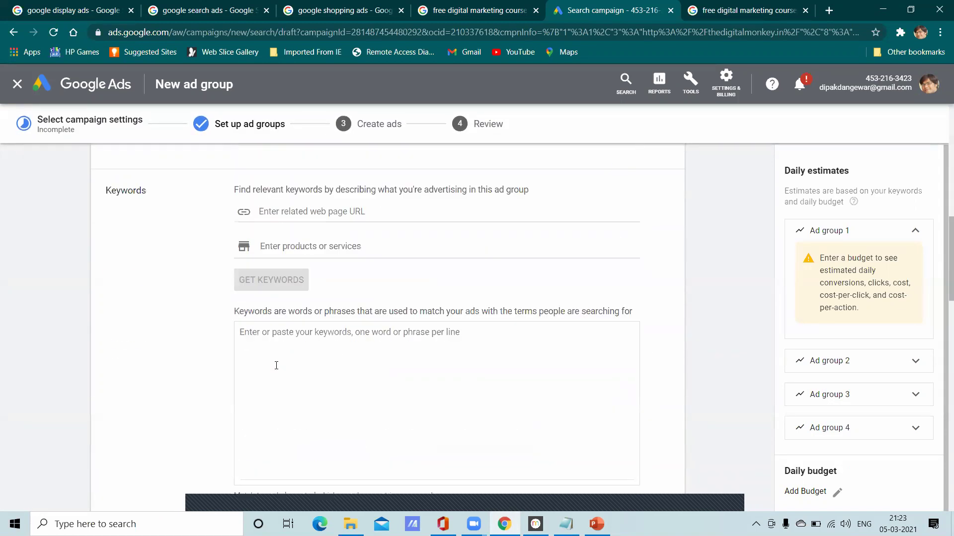
- Copy the keyword "digital marketing course" from Ad group 1 into Ad group 2's keyword list
{"action": "scroll", "coordinate": [299, 326], "scroll_direction": "up", "scroll_amount": 10}
{"action": "left_click_drag", "start_coordinate": [333, 353], "coordinate": [324, 353]}
{"action": "triple_click", "coordinate": [241, 353]}
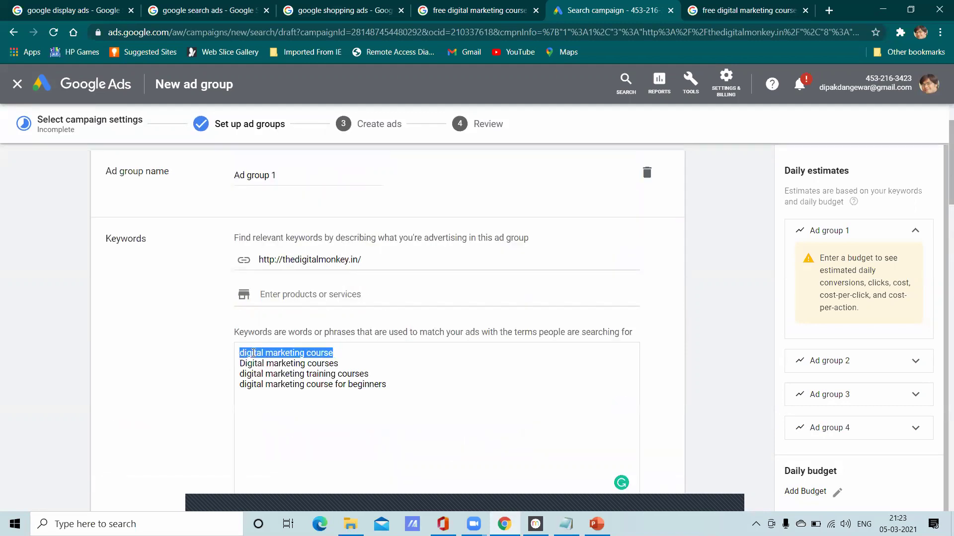
{"action": "right_click", "coordinate": [253, 353]}
{"action": "left_click", "coordinate": [307, 145]}
{"action": "scroll", "coordinate": [323, 341], "scroll_direction": "down", "scroll_amount": 10}
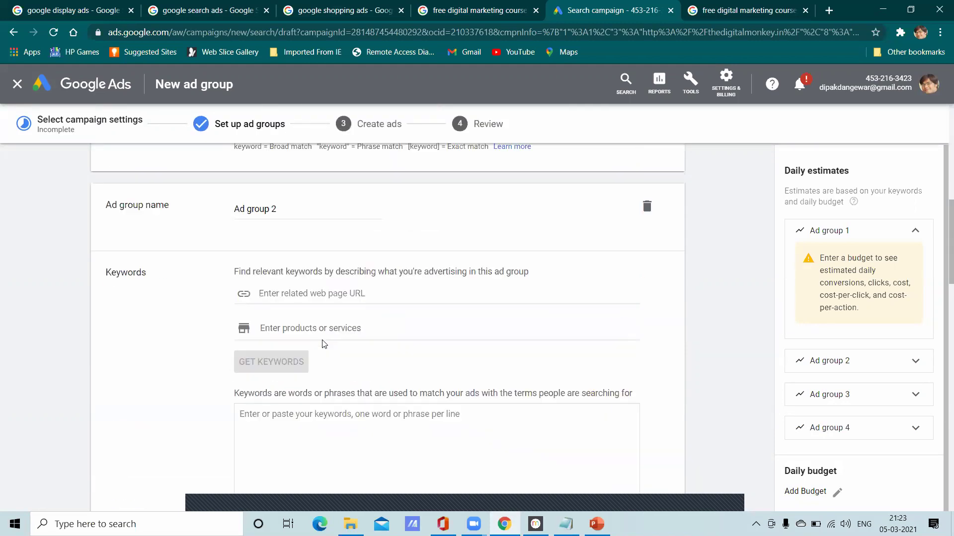
{"action": "scroll", "coordinate": [323, 341], "scroll_direction": "up", "scroll_amount": 5}
{"action": "scroll", "coordinate": [324, 339], "scroll_direction": "down", "scroll_amount": 6}
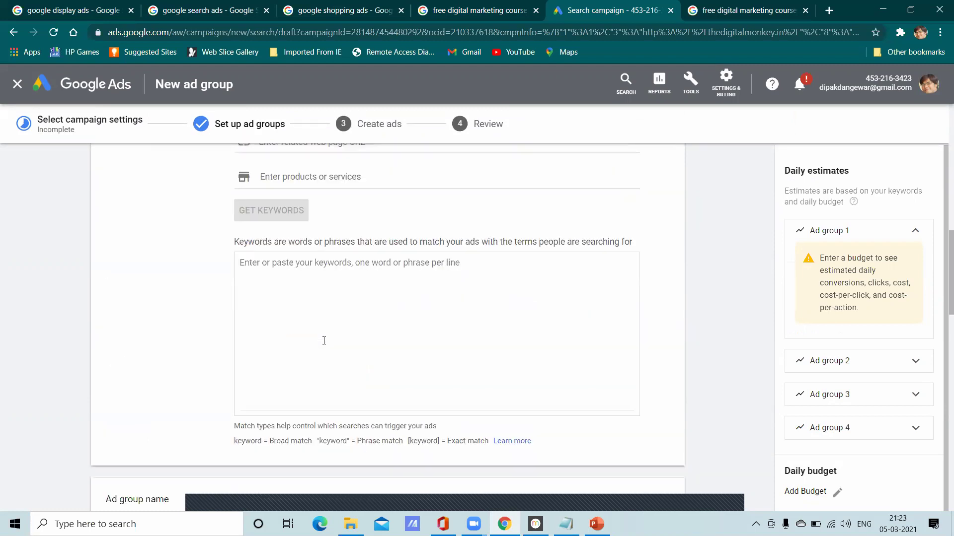
{"action": "right_click", "coordinate": [284, 300]}
{"action": "left_click", "coordinate": [330, 392]}
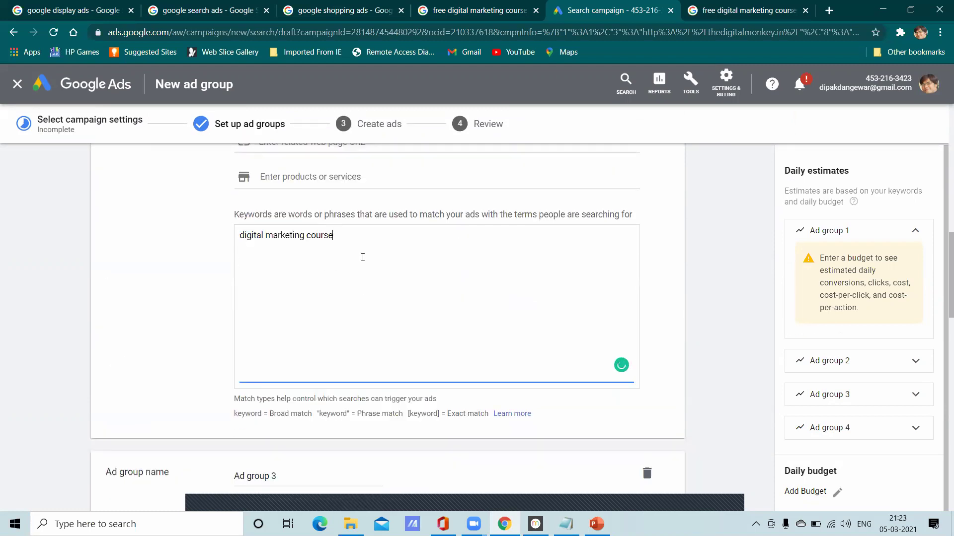
- Change Ad group 2's keyword to "digital marketing classes", correcting the misspelled last word
{"action": "key", "text": "BackSpace"}
{"action": "key", "text": "BackSpace"}
{"action": "key", "text": "BackSpace"}
{"action": "key", "text": "BackSpace"}
{"action": "key", "text": "BackSpace"}
{"action": "key", "text": "BackSpace"}
{"action": "type", "text": "clkasd"}
{"action": "key", "text": "BackSpace"}
{"action": "key", "text": "BackSpace"}
{"action": "key", "text": "BackSpace"}
{"action": "key", "text": "BackSpace"}
{"action": "key", "text": "BackSpace"}
{"action": "type", "text": "lsses"}
{"action": "key", "text": "Left"}
{"action": "key", "text": "Left"}
{"action": "type", "text": "a"}
{"action": "left_click", "coordinate": [360, 238]}
{"action": "mouse_move", "coordinate": [317, 237]}
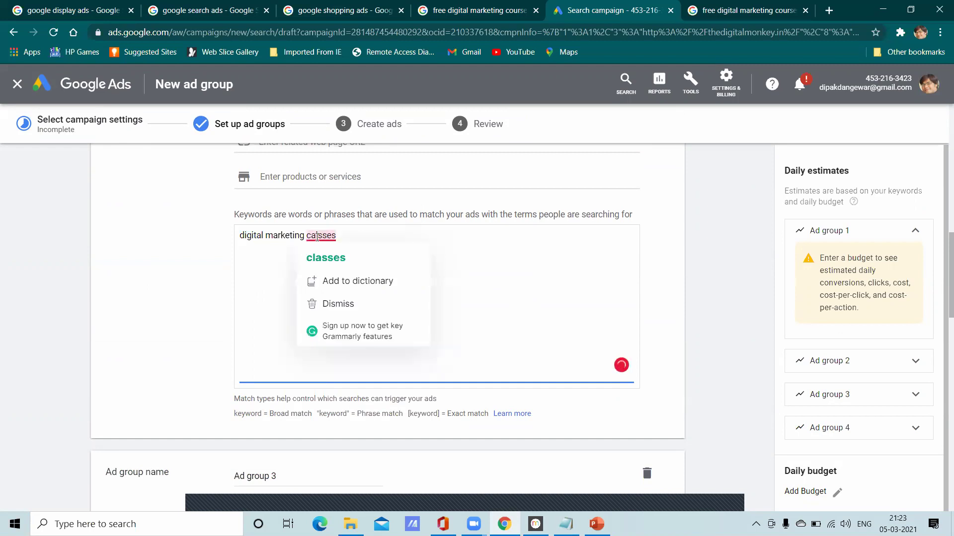
{"action": "left_click", "coordinate": [326, 257]}
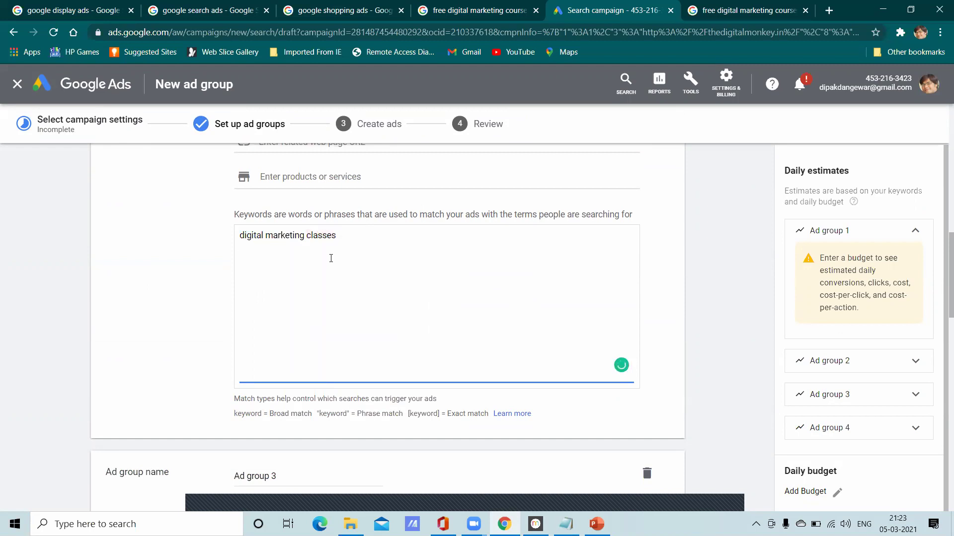
- Compare the keyword lists of Ad group 1 and Ad group 2, highlighting all four keywords of Ad group 1
{"action": "scroll", "coordinate": [331, 255], "scroll_direction": "up", "scroll_amount": 10}
{"action": "scroll", "coordinate": [333, 256], "scroll_direction": "down", "scroll_amount": 6}
{"action": "scroll", "coordinate": [336, 258], "scroll_direction": "up", "scroll_amount": 5}
{"action": "scroll", "coordinate": [336, 255], "scroll_direction": "down", "scroll_amount": 4}
{"action": "scroll", "coordinate": [336, 254], "scroll_direction": "up", "scroll_amount": 5}
{"action": "scroll", "coordinate": [335, 253], "scroll_direction": "down", "scroll_amount": 6}
{"action": "scroll", "coordinate": [335, 253], "scroll_direction": "up", "scroll_amount": 3}
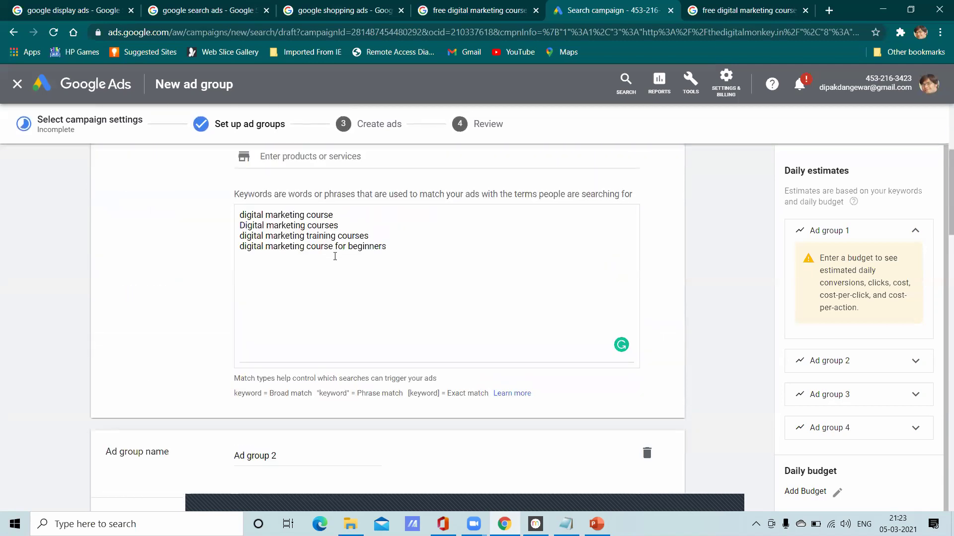
{"action": "scroll", "coordinate": [336, 248], "scroll_direction": "up", "scroll_amount": 3}
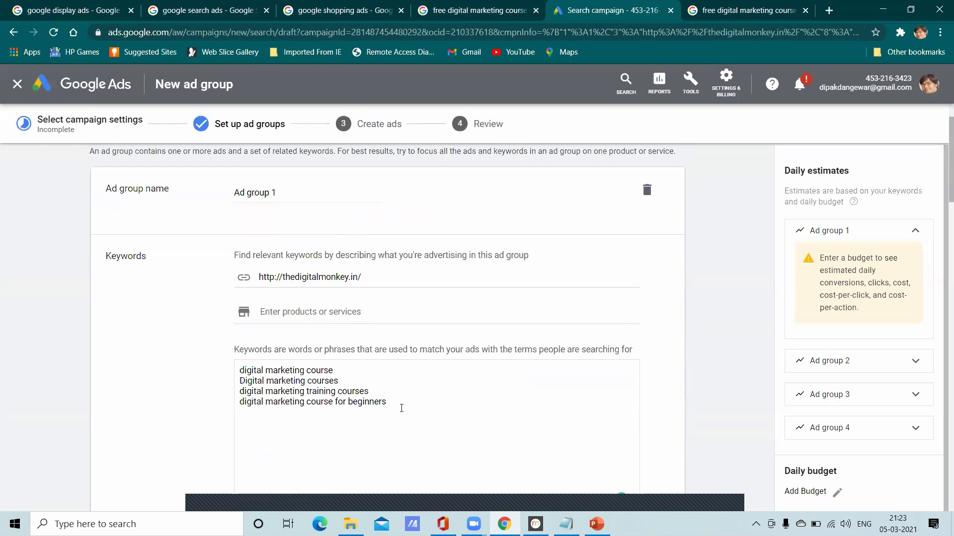
{"action": "left_click_drag", "start_coordinate": [392, 405], "coordinate": [232, 370]}
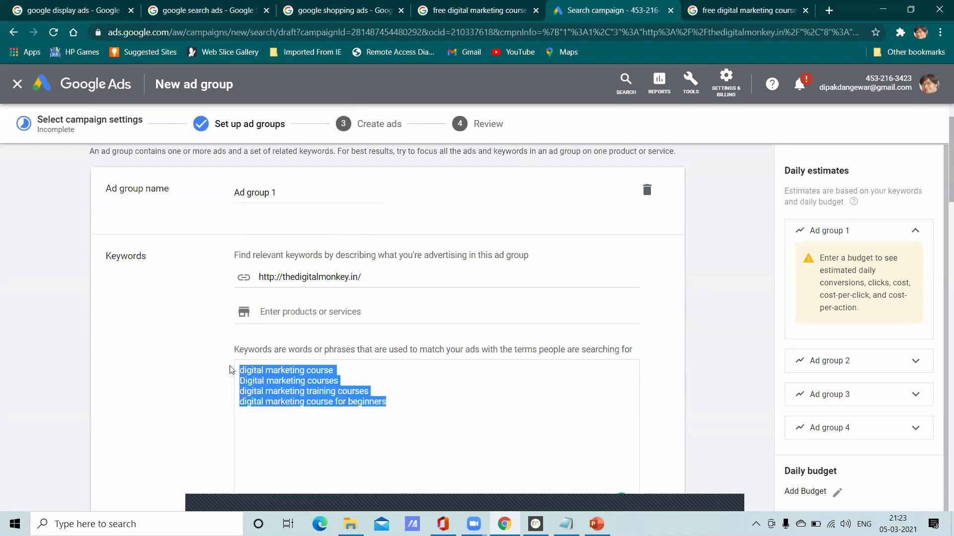
{"action": "left_click", "coordinate": [337, 424]}
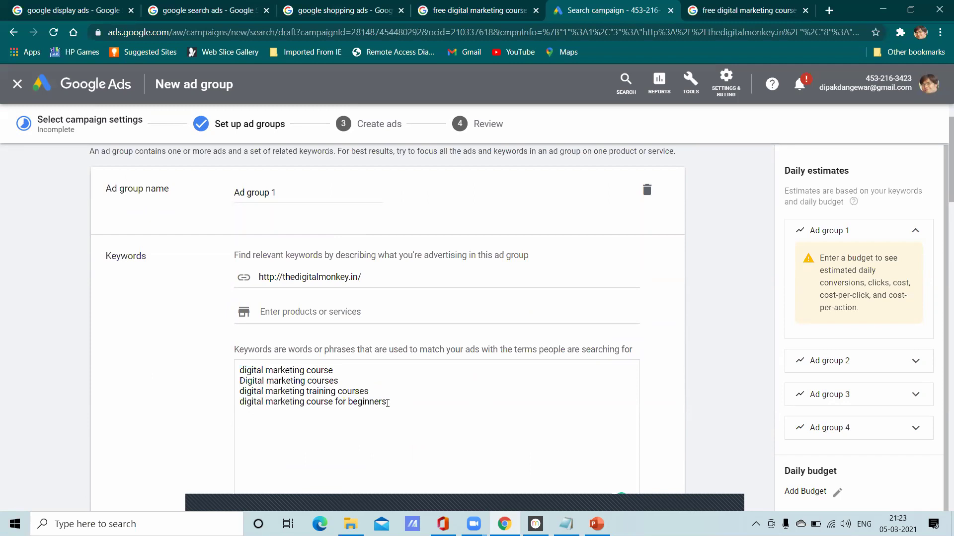
- Compare Ad group 1's four keywords with Ad group 2's "digital marketing classes", highlighting each list in turn
{"action": "left_click_drag", "start_coordinate": [388, 403], "coordinate": [184, 367]}
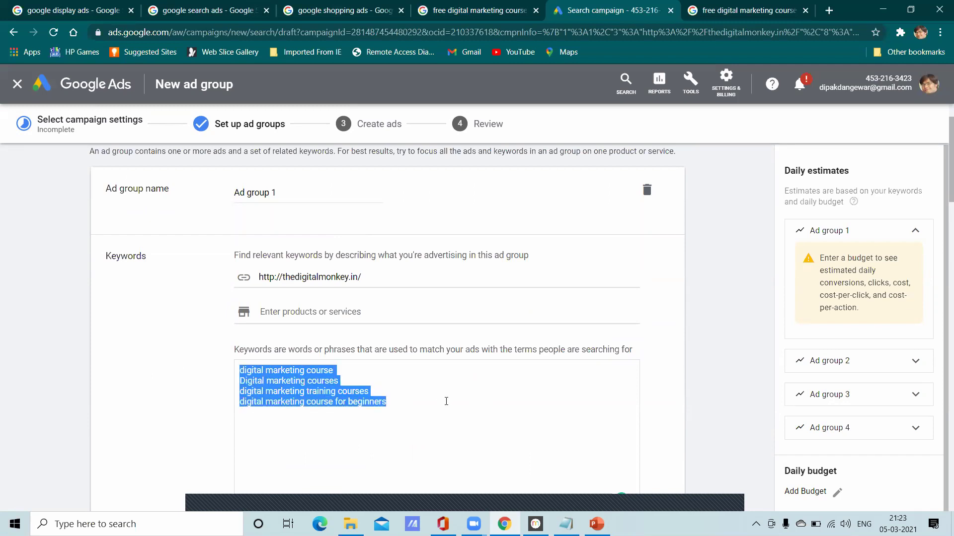
{"action": "scroll", "coordinate": [444, 402], "scroll_direction": "down", "scroll_amount": 13}
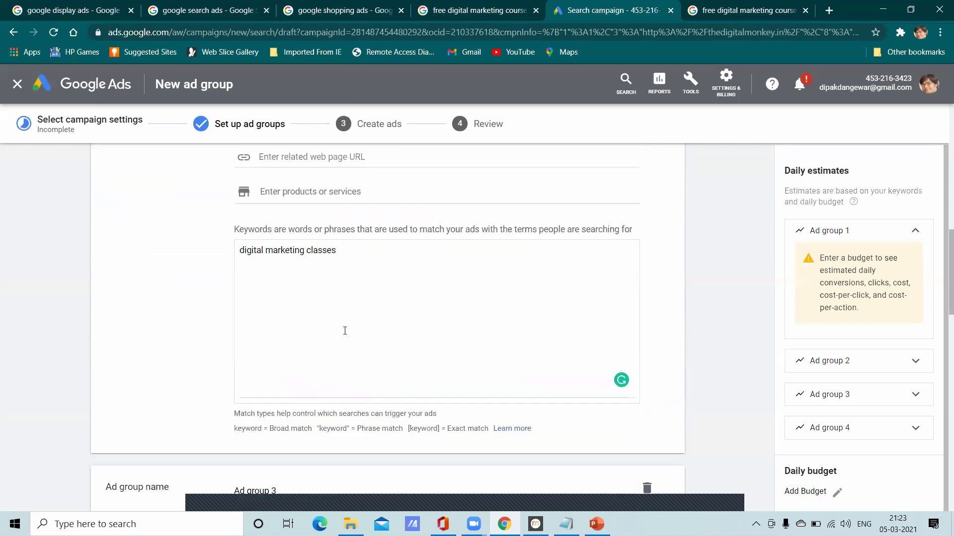
{"action": "left_click_drag", "start_coordinate": [341, 260], "coordinate": [223, 249]}
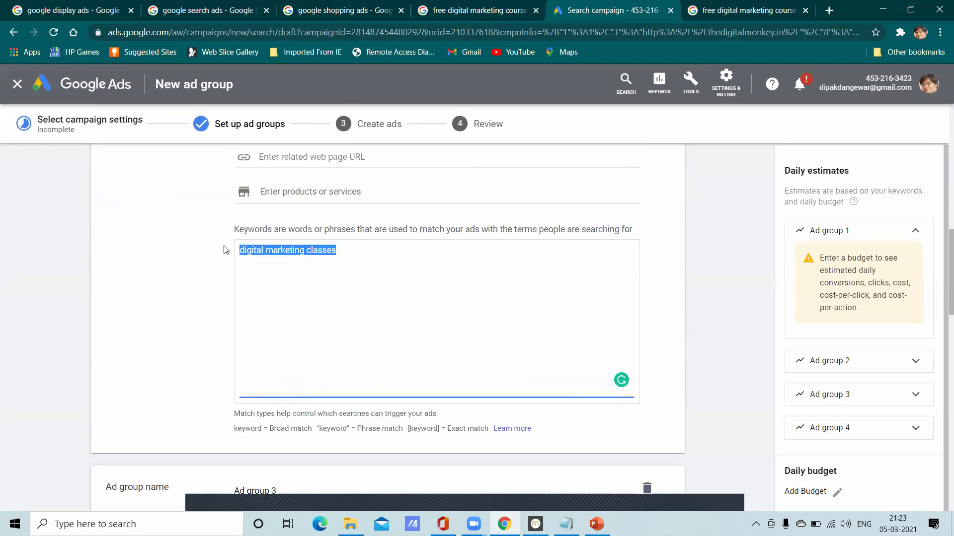
{"action": "left_click", "coordinate": [349, 262]}
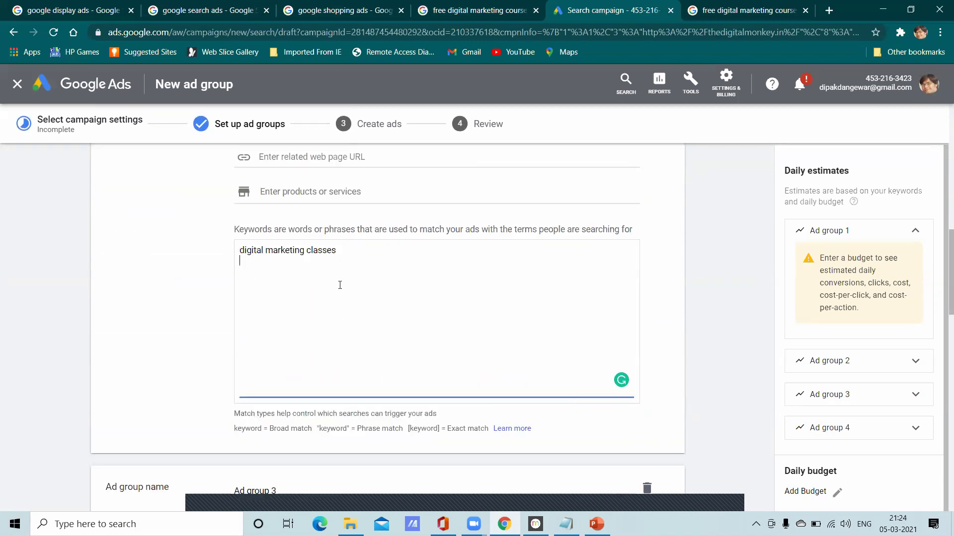
{"action": "scroll", "coordinate": [341, 284], "scroll_direction": "up", "scroll_amount": 9}
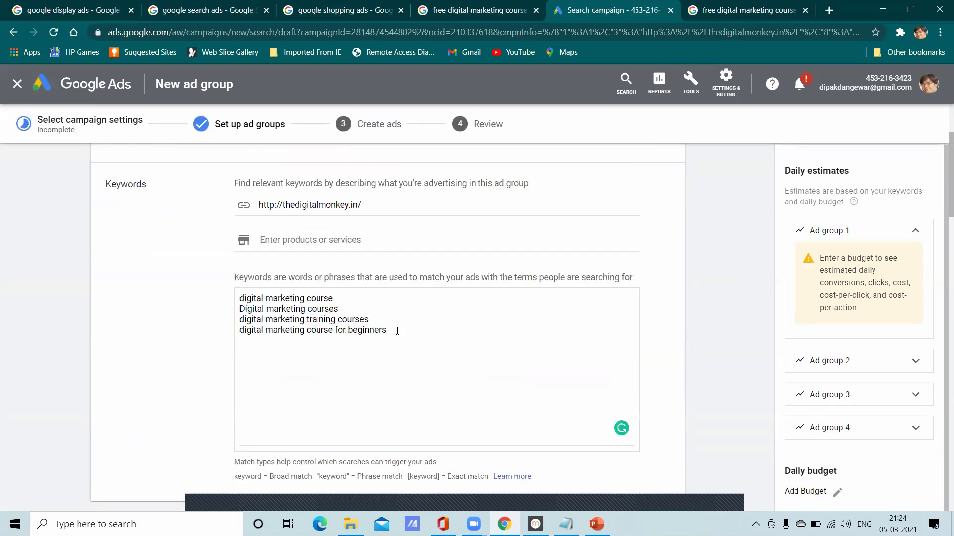
{"action": "scroll", "coordinate": [397, 330], "scroll_direction": "down", "scroll_amount": 6}
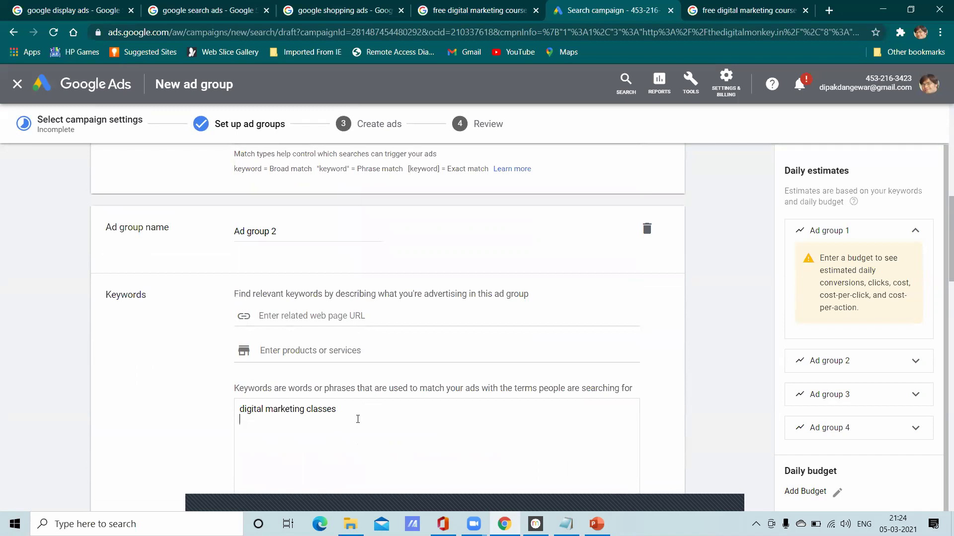
- Contrast the word "classes" in Ad group 2's keyword with "course" in Ad group 1's first keyword by highlighting each
{"action": "left_click_drag", "start_coordinate": [350, 415], "coordinate": [277, 424]}
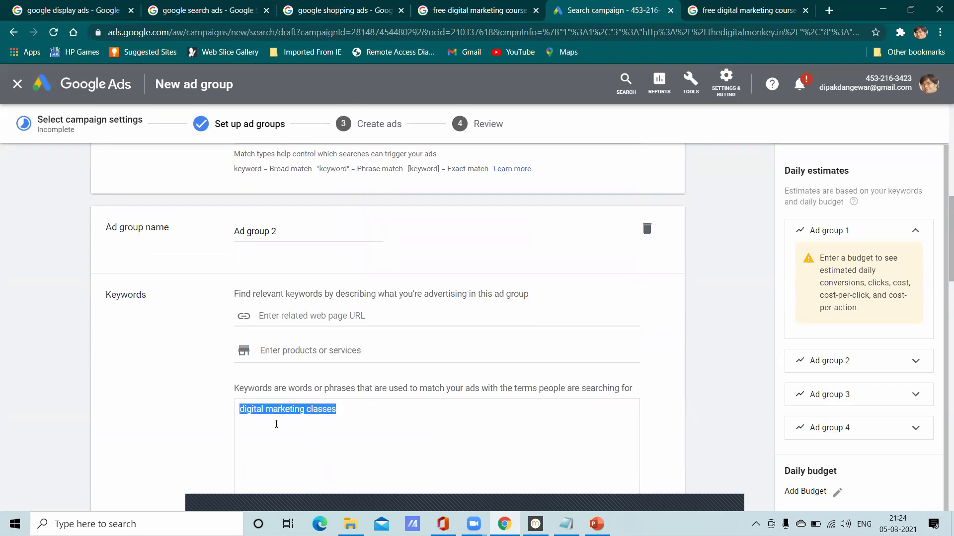
{"action": "left_click", "coordinate": [359, 423]}
{"action": "left_click_drag", "start_coordinate": [337, 410], "coordinate": [309, 409]}
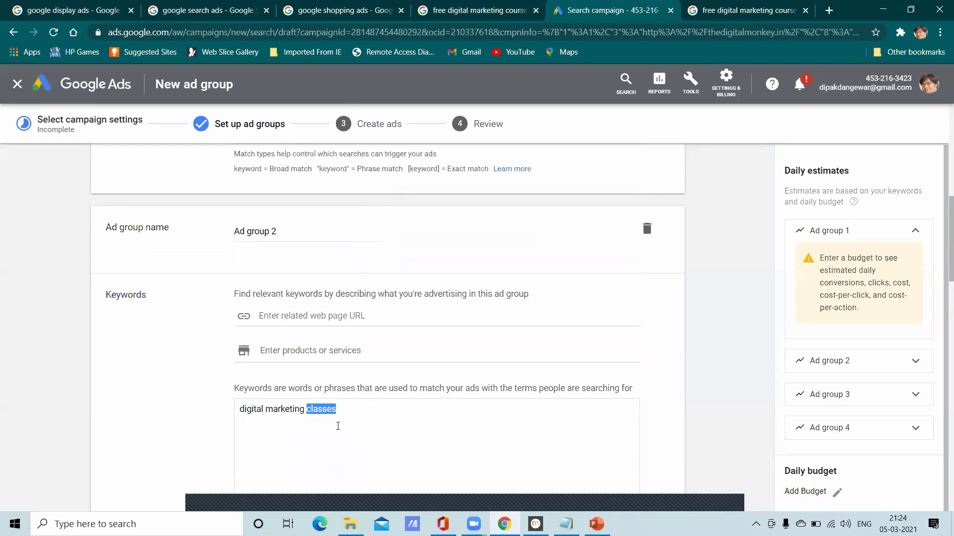
{"action": "scroll", "coordinate": [313, 377], "scroll_direction": "up", "scroll_amount": 6}
{"action": "left_click_drag", "start_coordinate": [340, 302], "coordinate": [301, 302]}
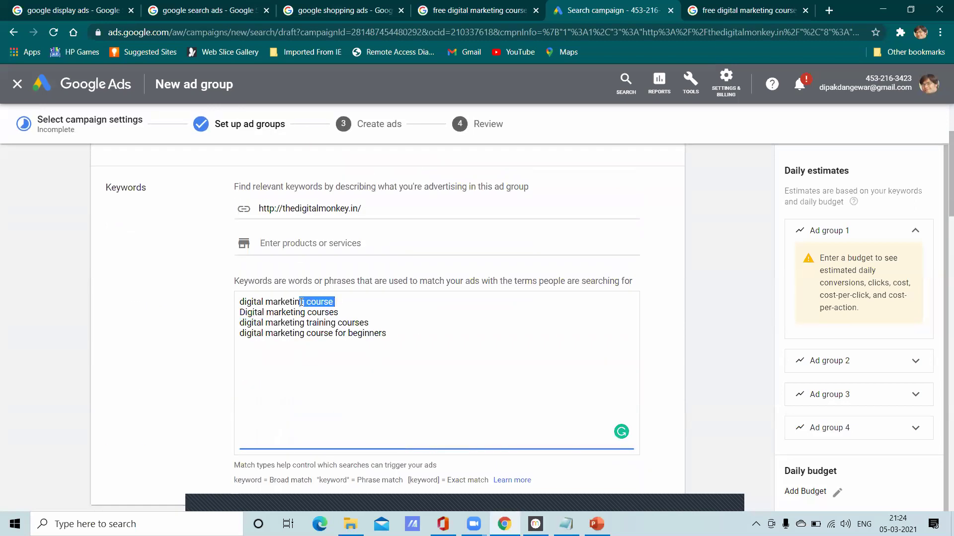
{"action": "left_click", "coordinate": [341, 307]}
{"action": "scroll", "coordinate": [373, 343], "scroll_direction": "down", "scroll_amount": 11}
{"action": "scroll", "coordinate": [382, 380], "scroll_direction": "up", "scroll_amount": 3}
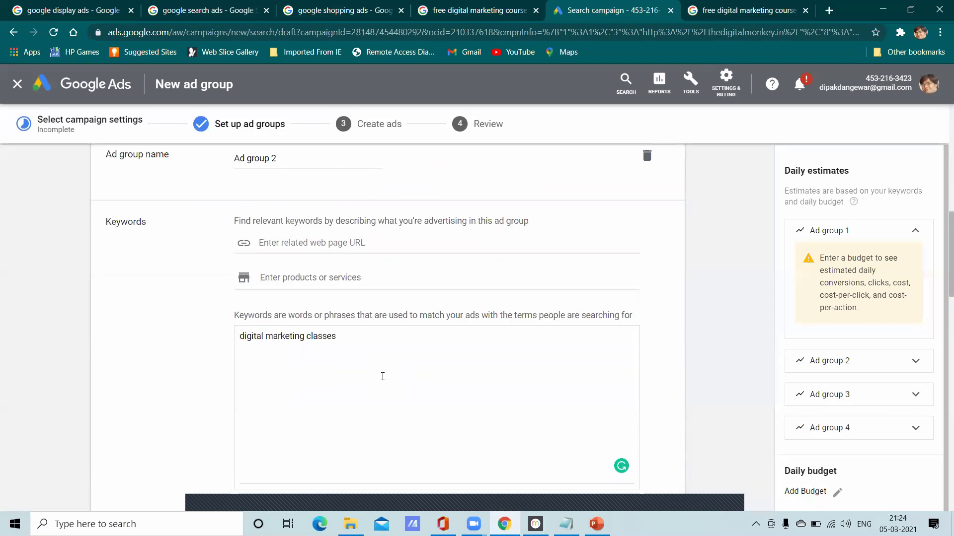
- Highlight Ad group 1's keywords "digital marketing course", "Digital marketing courses" and "digital marketing training courses" one after another
{"action": "scroll", "coordinate": [382, 377], "scroll_direction": "up", "scroll_amount": 3}
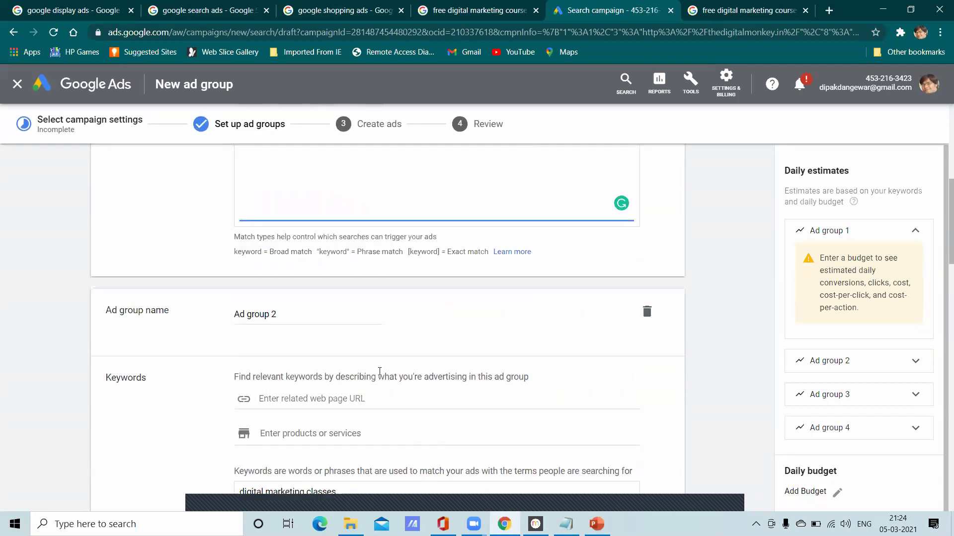
{"action": "scroll", "coordinate": [380, 371], "scroll_direction": "up", "scroll_amount": 2}
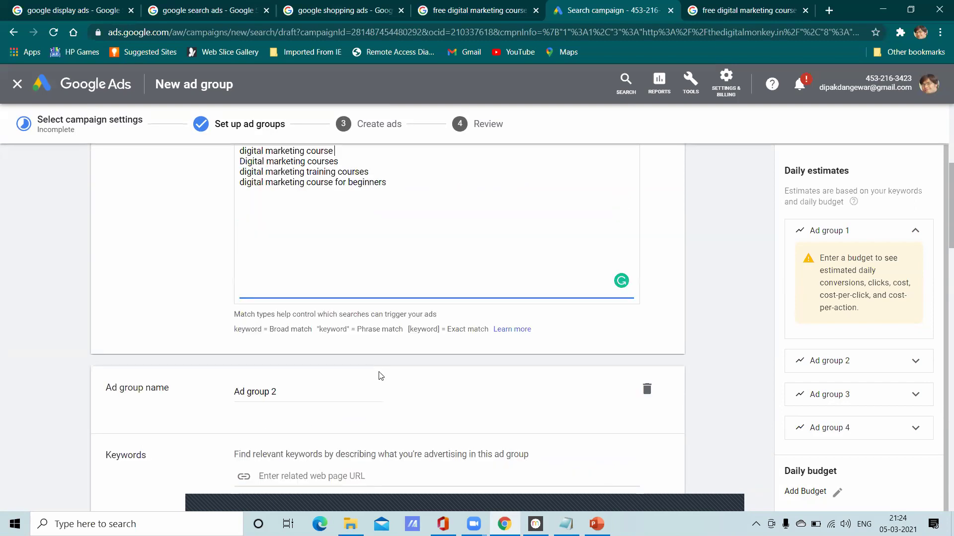
{"action": "scroll", "coordinate": [381, 376], "scroll_direction": "up", "scroll_amount": 2}
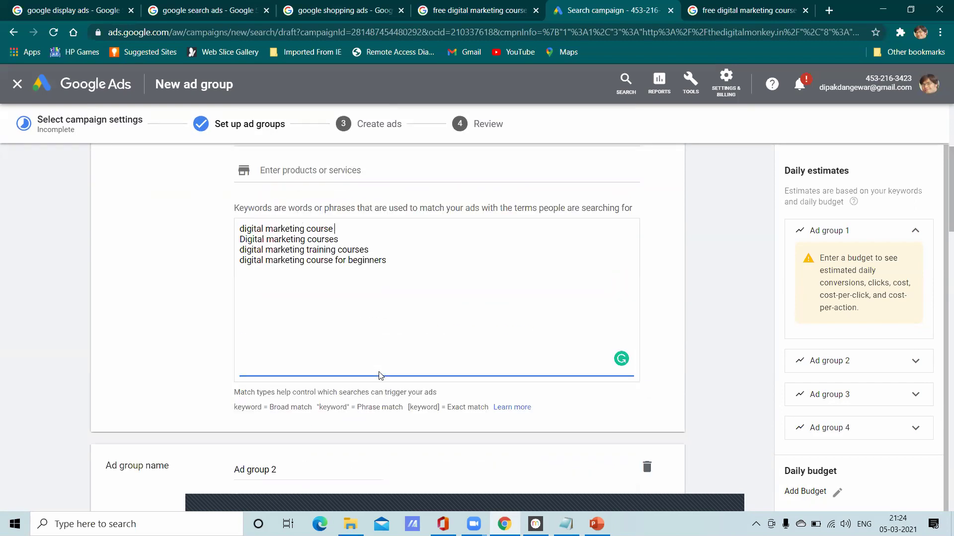
{"action": "left_click", "coordinate": [344, 227]}
{"action": "left_click_drag", "start_coordinate": [338, 229], "coordinate": [239, 231]}
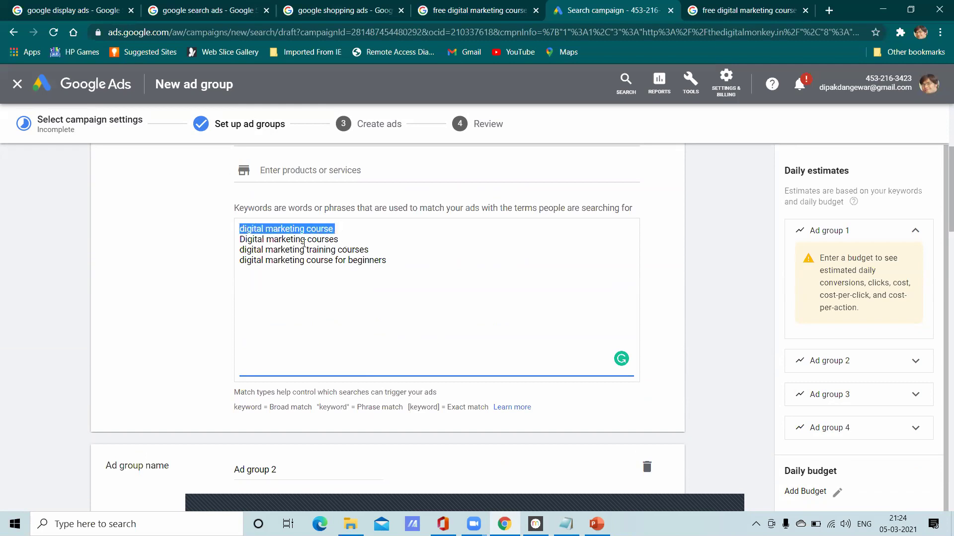
{"action": "left_click_drag", "start_coordinate": [339, 241], "coordinate": [240, 241]}
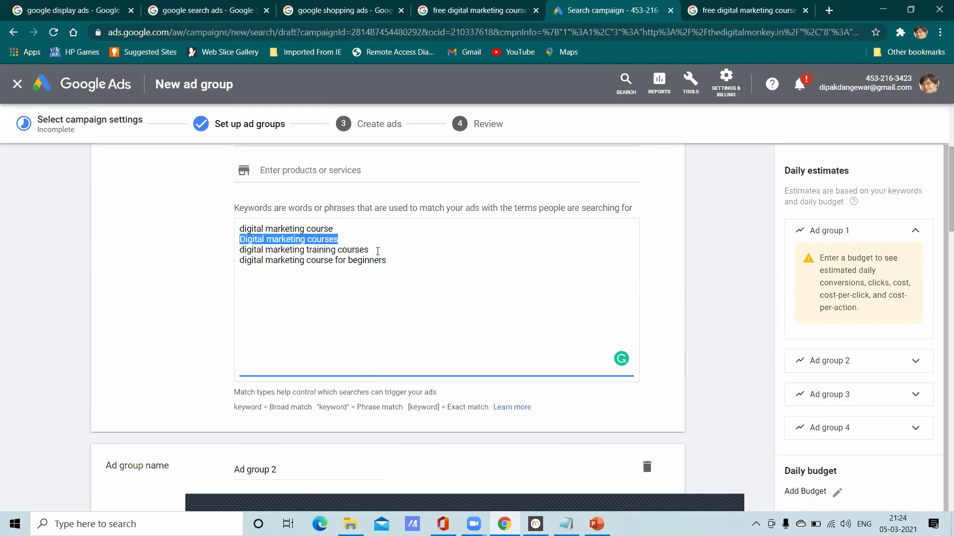
{"action": "left_click_drag", "start_coordinate": [370, 250], "coordinate": [238, 251]}
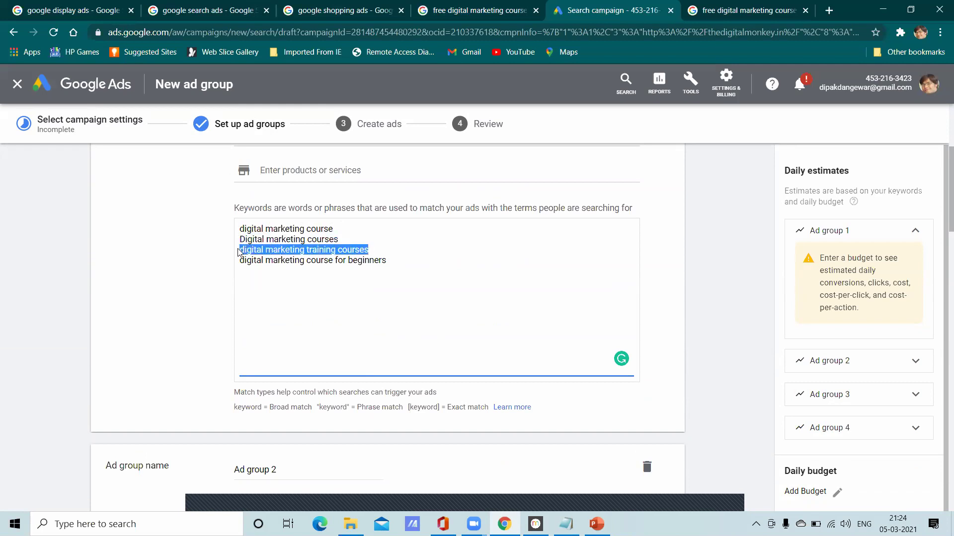
{"action": "left_click", "coordinate": [334, 261]}
{"action": "left_click_drag", "start_coordinate": [335, 229], "coordinate": [213, 235]}
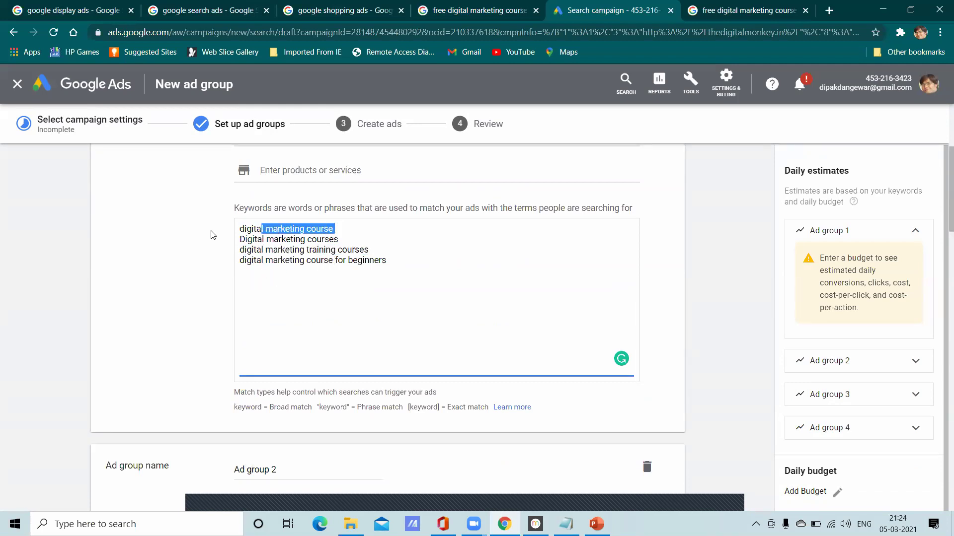
{"action": "left_click", "coordinate": [335, 230]}
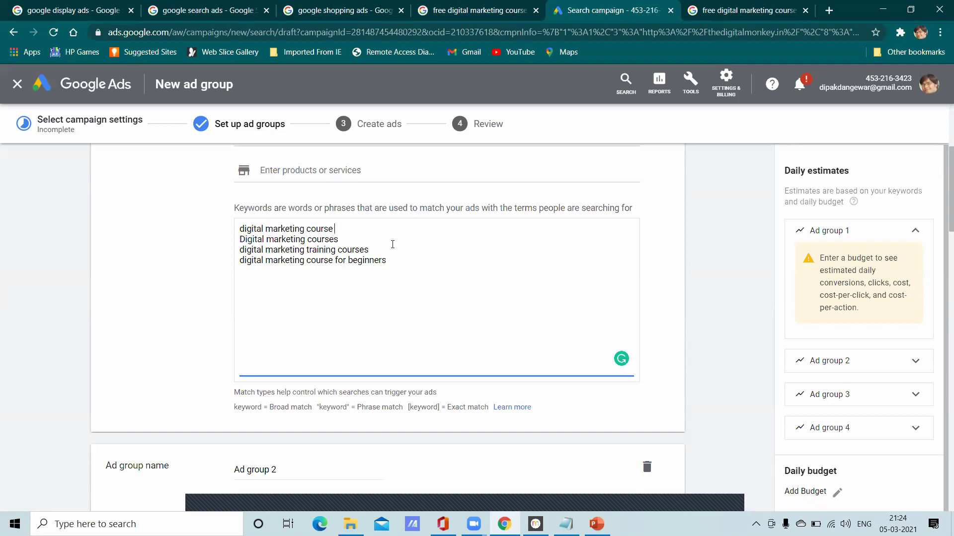
{"action": "scroll", "coordinate": [413, 290], "scroll_direction": "up", "scroll_amount": 3}
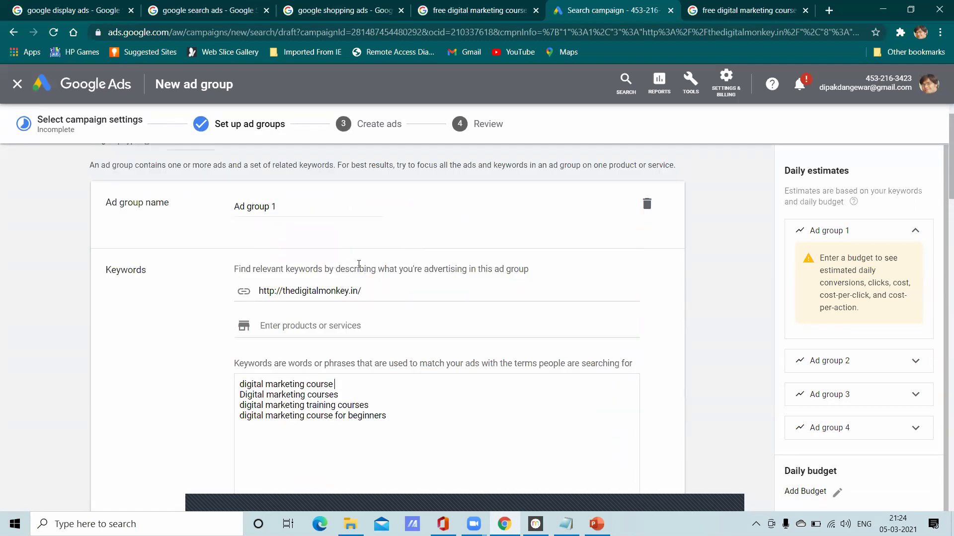
{"action": "scroll", "coordinate": [396, 376], "scroll_direction": "down", "scroll_amount": 4}
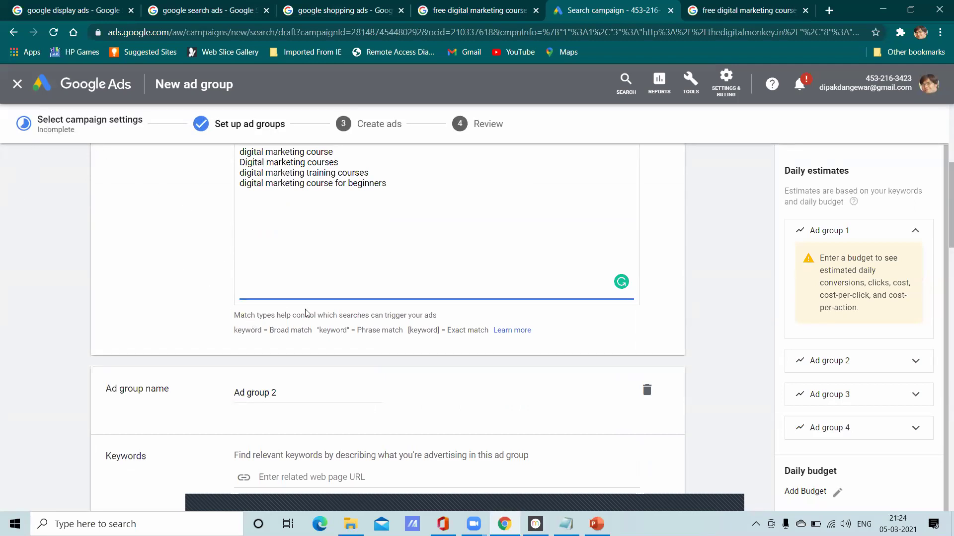
{"action": "scroll", "coordinate": [360, 243], "scroll_direction": "up", "scroll_amount": 3}
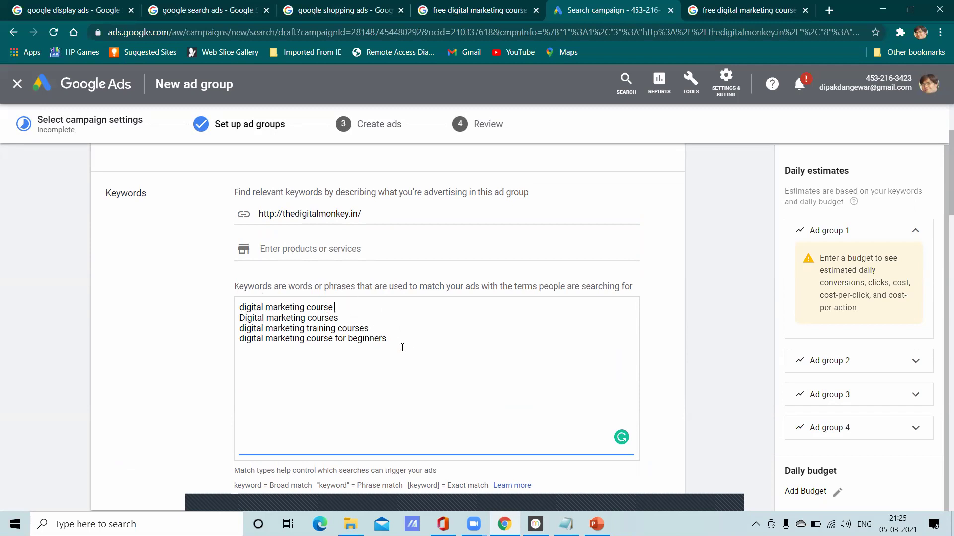
{"action": "scroll", "coordinate": [402, 348], "scroll_direction": "down", "scroll_amount": 3}
{"action": "scroll", "coordinate": [401, 346], "scroll_direction": "up", "scroll_amount": 3}
{"action": "scroll", "coordinate": [401, 347], "scroll_direction": "down", "scroll_amount": 3}
{"action": "scroll", "coordinate": [402, 348], "scroll_direction": "up", "scroll_amount": 2}
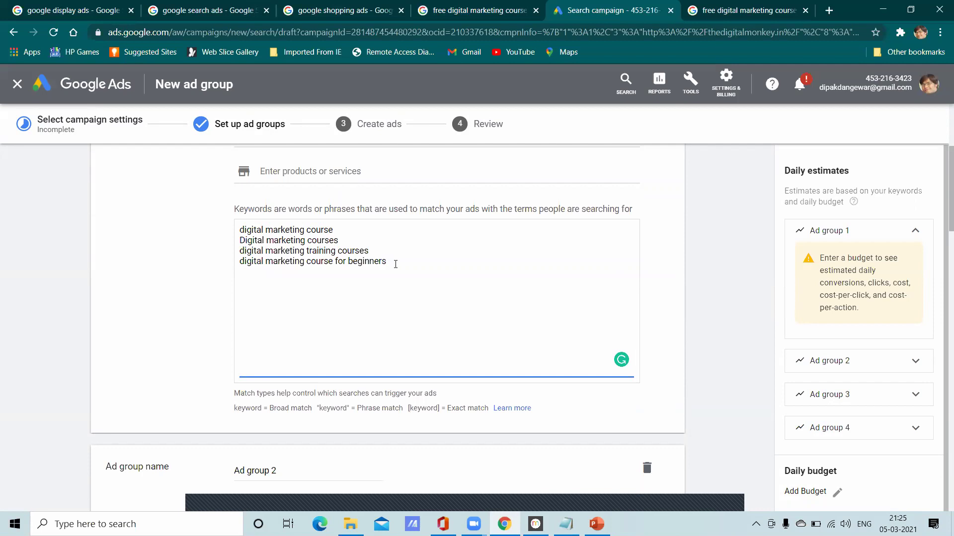
{"action": "scroll", "coordinate": [396, 276], "scroll_direction": "up", "scroll_amount": 2}
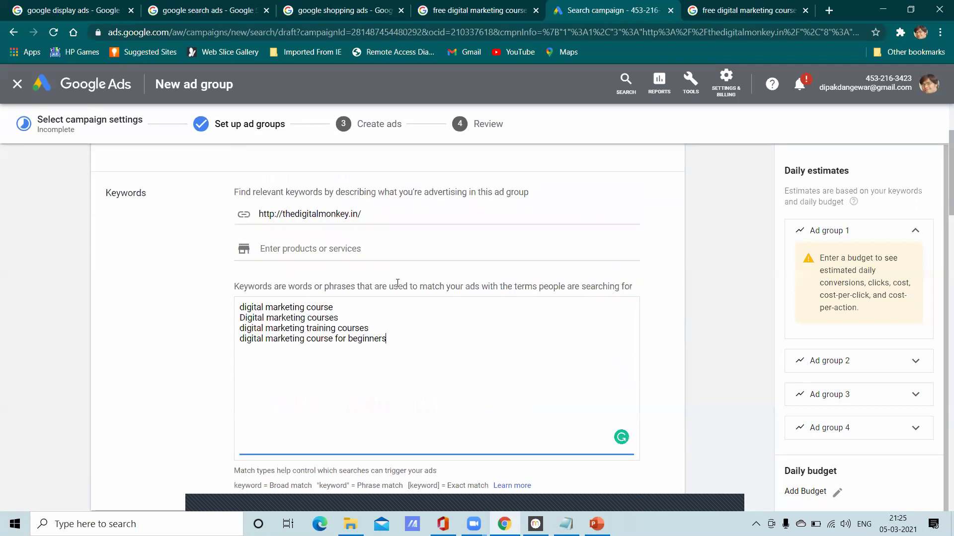
{"action": "scroll", "coordinate": [396, 281], "scroll_direction": "up", "scroll_amount": 1}
{"action": "scroll", "coordinate": [396, 275], "scroll_direction": "down", "scroll_amount": 4}
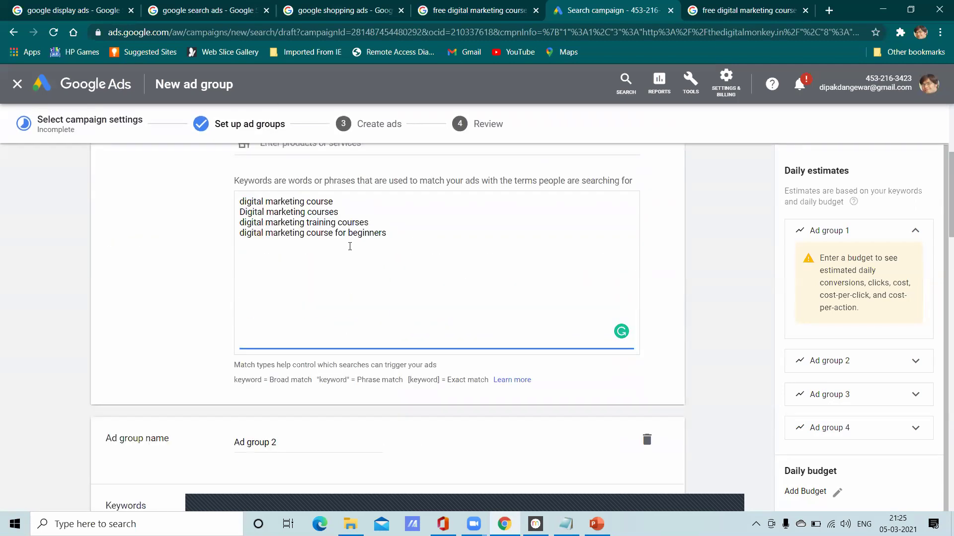
{"action": "scroll", "coordinate": [297, 277], "scroll_direction": "up", "scroll_amount": 3}
{"action": "scroll", "coordinate": [315, 296], "scroll_direction": "down", "scroll_amount": 3}
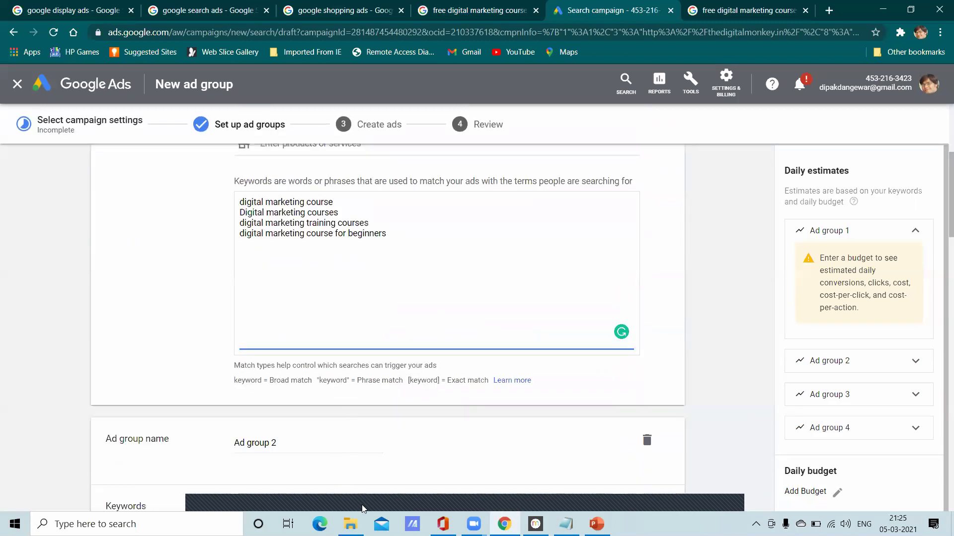
{"action": "left_click", "coordinate": [412, 504]}
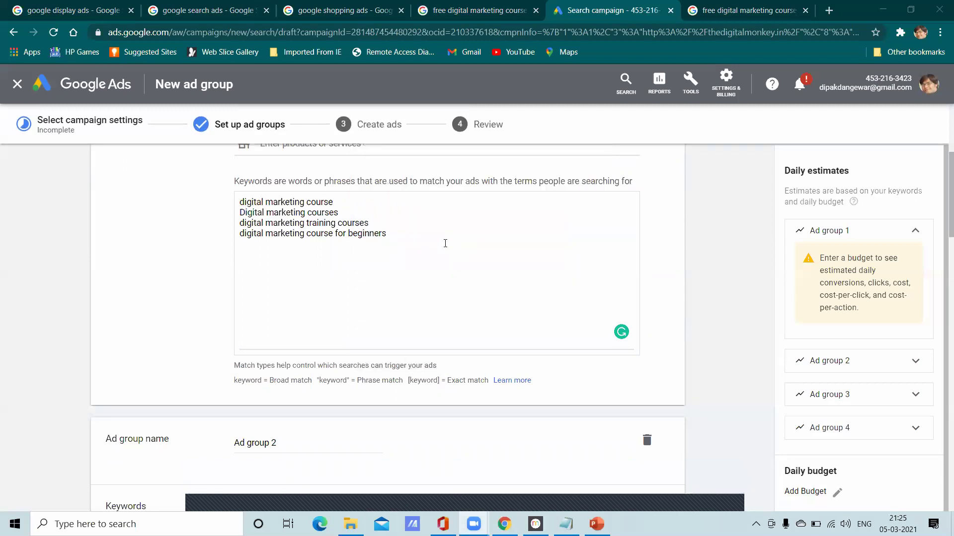
{"action": "scroll", "coordinate": [437, 256], "scroll_direction": "up", "scroll_amount": 2}
{"action": "scroll", "coordinate": [436, 256], "scroll_direction": "down", "scroll_amount": 3}
{"action": "scroll", "coordinate": [436, 256], "scroll_direction": "up", "scroll_amount": 3}
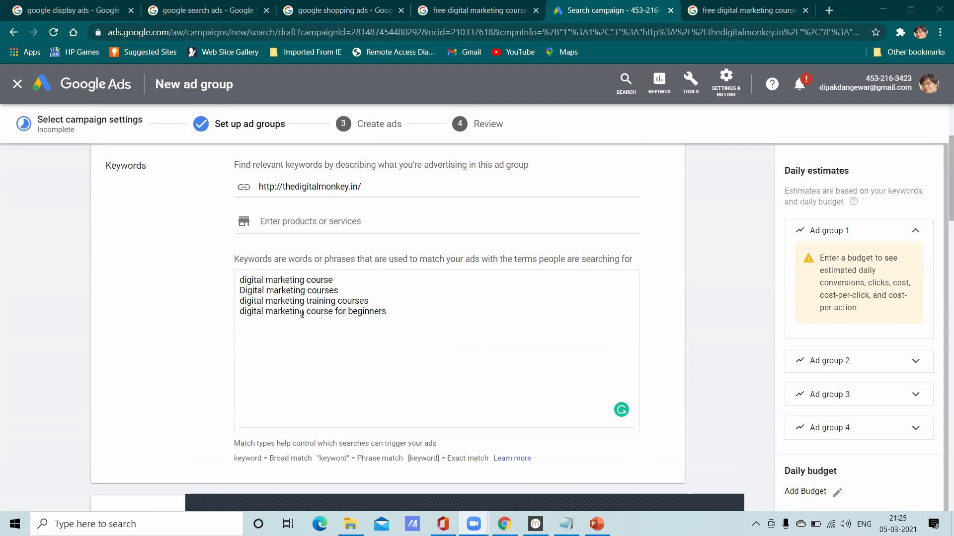
- Look over the keyword sections of Ad group 2 and Ad group 3, returning to Ad group 1's keyword list
{"action": "scroll", "coordinate": [298, 298], "scroll_direction": "down", "scroll_amount": 10}
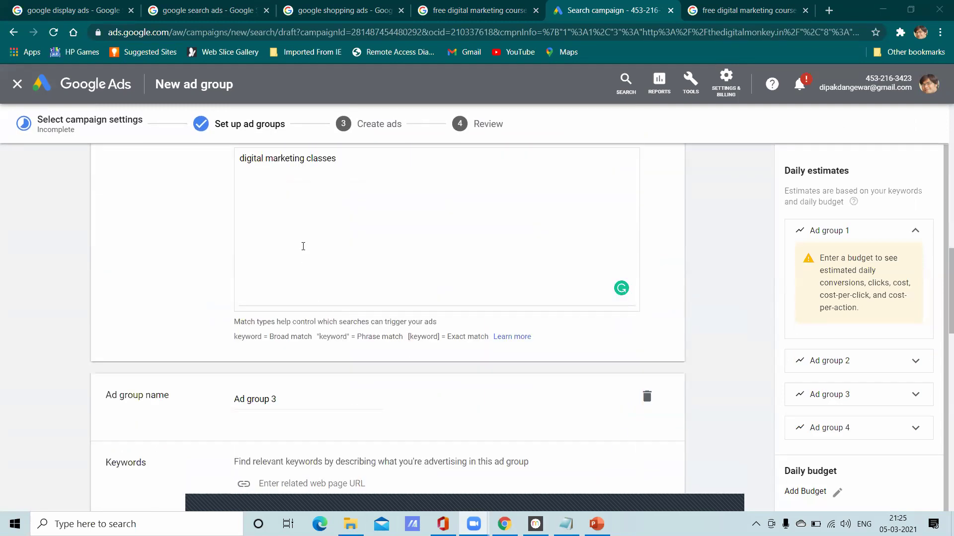
{"action": "scroll", "coordinate": [338, 297], "scroll_direction": "down", "scroll_amount": 3}
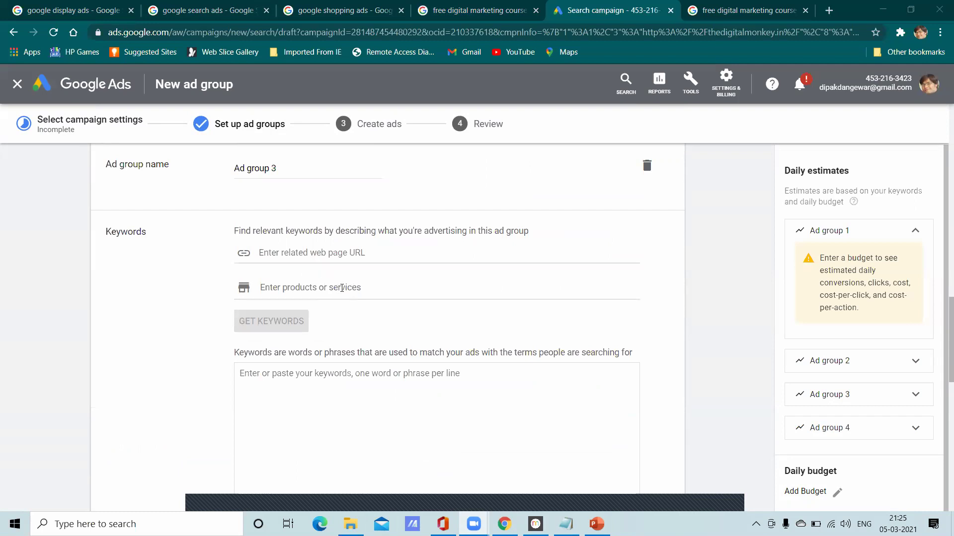
{"action": "scroll", "coordinate": [342, 290], "scroll_direction": "up", "scroll_amount": 20}
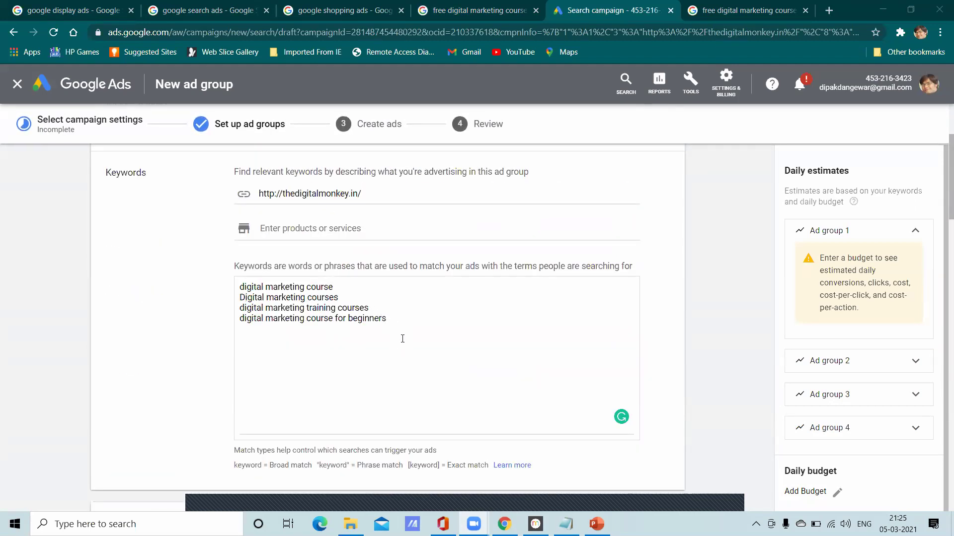
{"action": "scroll", "coordinate": [403, 339], "scroll_direction": "down", "scroll_amount": 5}
{"action": "scroll", "coordinate": [403, 339], "scroll_direction": "up", "scroll_amount": 5}
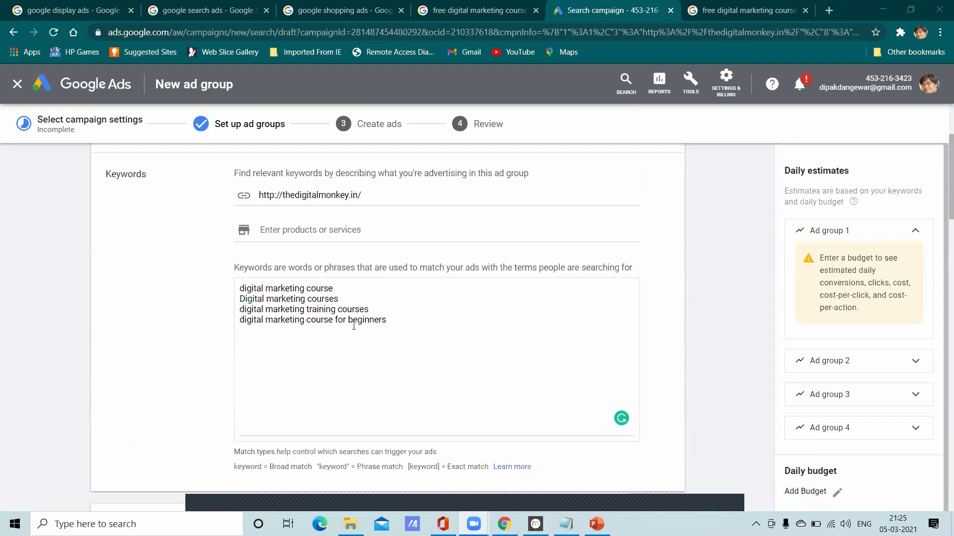
- Highlight "digital marketing course" in Ad group 1, check the ad group's name, and highlight all four of its keywords
{"action": "left_click_drag", "start_coordinate": [332, 290], "coordinate": [240, 291]}
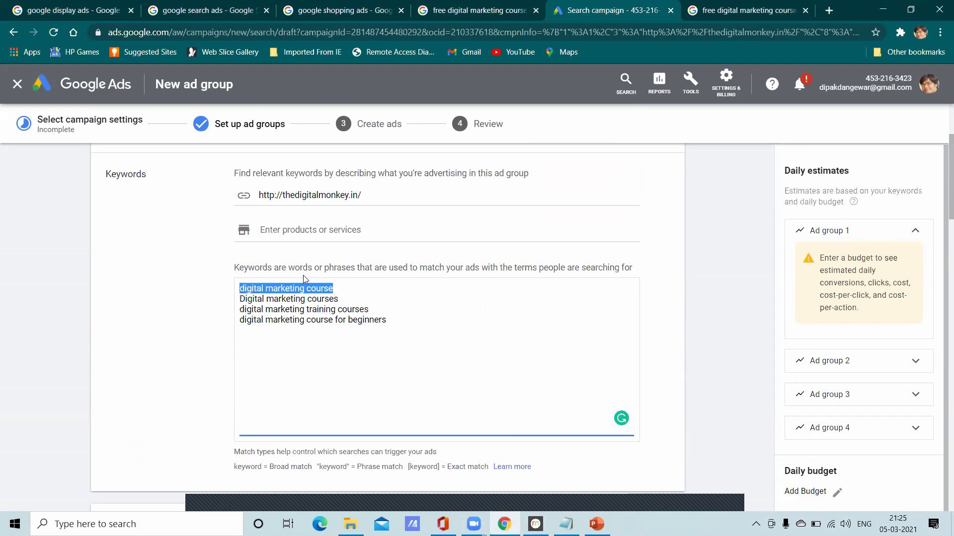
{"action": "scroll", "coordinate": [303, 276], "scroll_direction": "up", "scroll_amount": 3}
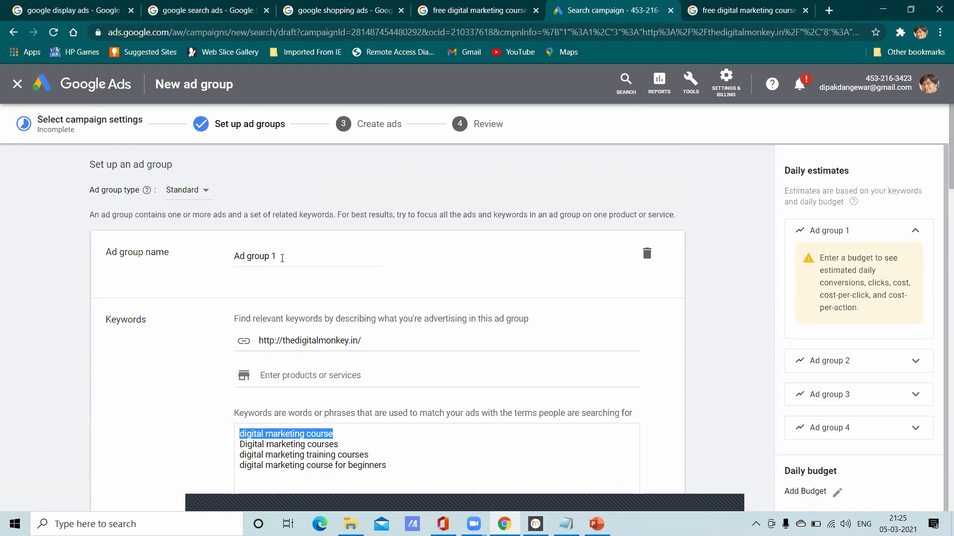
{"action": "scroll", "coordinate": [275, 258], "scroll_direction": "down", "scroll_amount": 5}
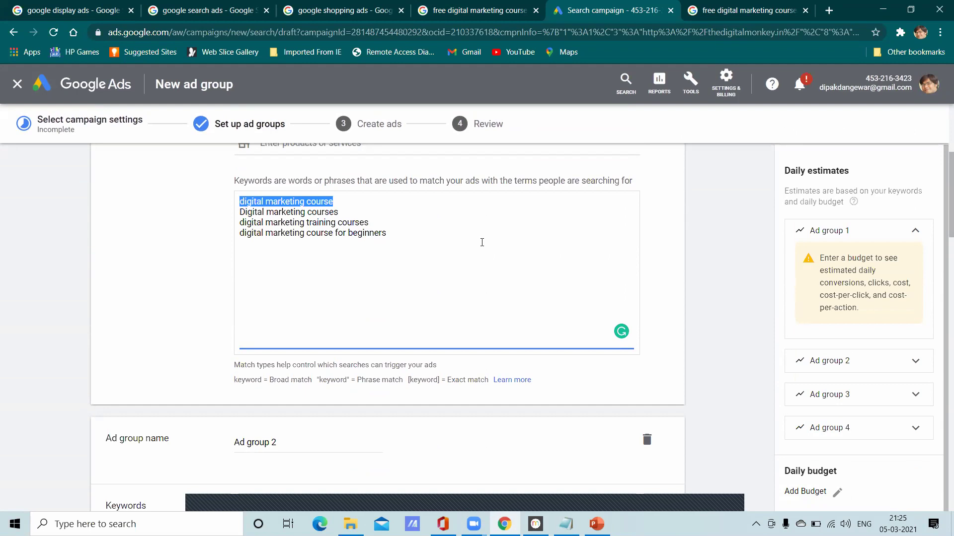
{"action": "left_click_drag", "start_coordinate": [386, 233], "coordinate": [238, 202]}
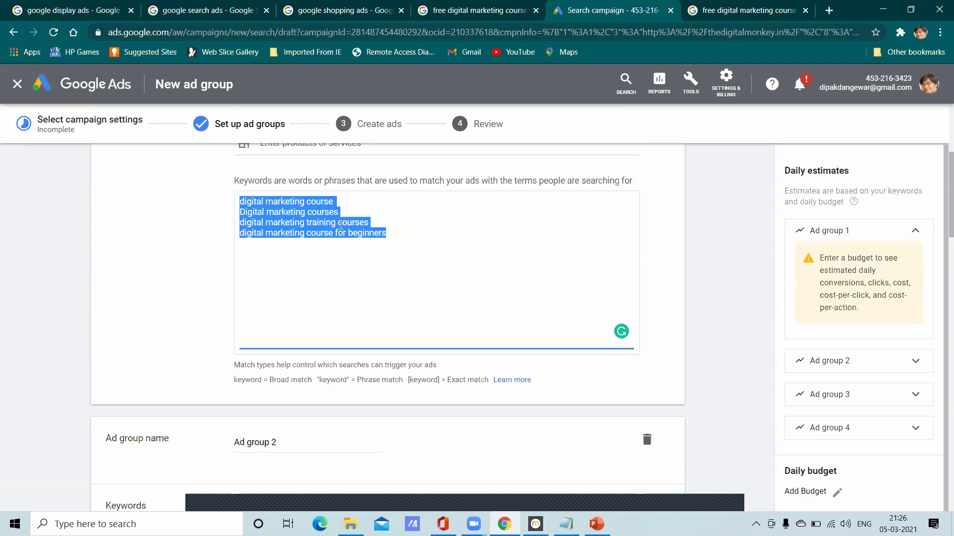
- Highlight Ad group 1's four keywords once more and compare them with Ad group 2's keyword "digital marketing classes"
{"action": "left_click_drag", "start_coordinate": [396, 233], "coordinate": [200, 209]}
{"action": "left_click", "coordinate": [201, 209]}
{"action": "scroll", "coordinate": [715, 219], "scroll_direction": "up", "scroll_amount": 2}
{"action": "scroll", "coordinate": [715, 220], "scroll_direction": "down", "scroll_amount": 6}
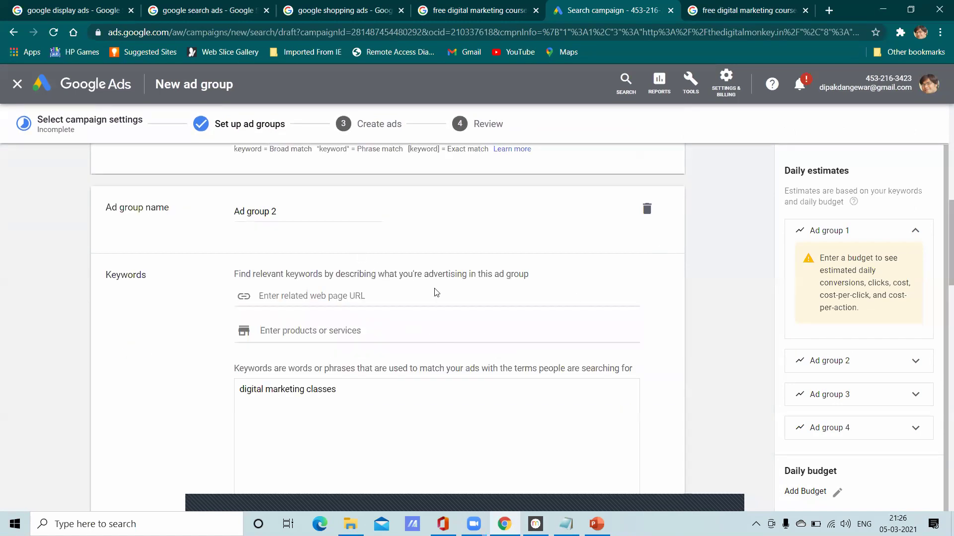
{"action": "scroll", "coordinate": [432, 308], "scroll_direction": "up", "scroll_amount": 2}
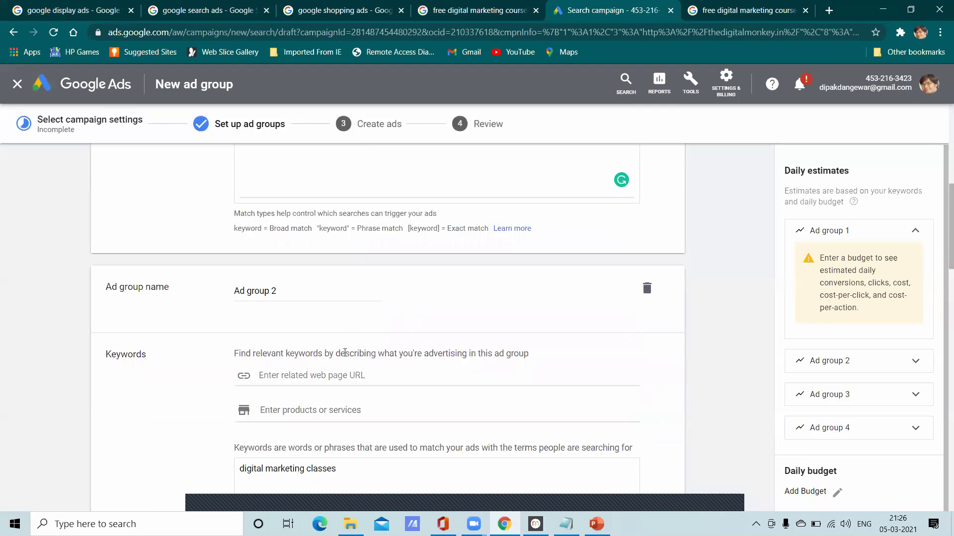
{"action": "scroll", "coordinate": [336, 317], "scroll_direction": "down", "scroll_amount": 4}
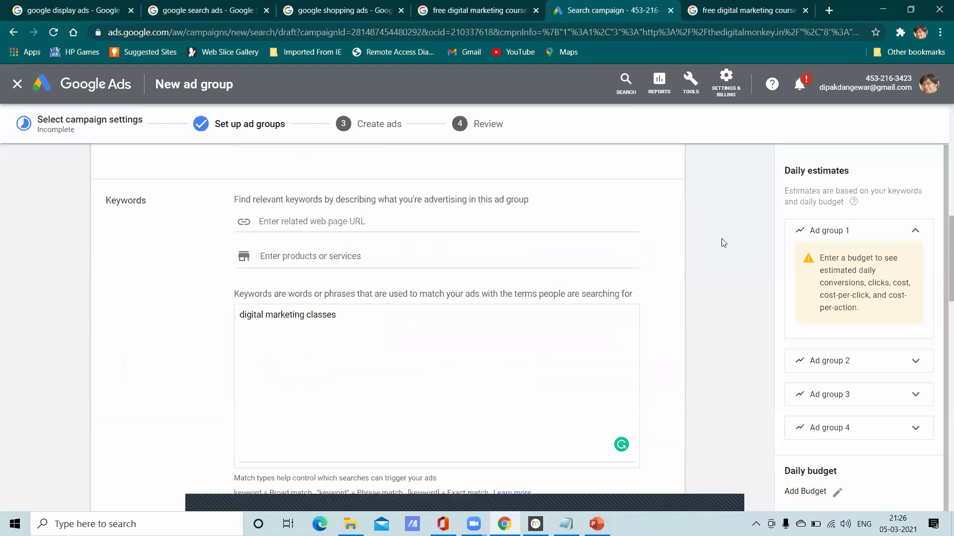
- Look through Ad group 3's empty keyword section down to Ad group 4's name, and return to the start of Ad group 1
{"action": "scroll", "coordinate": [381, 342], "scroll_direction": "down", "scroll_amount": 8}
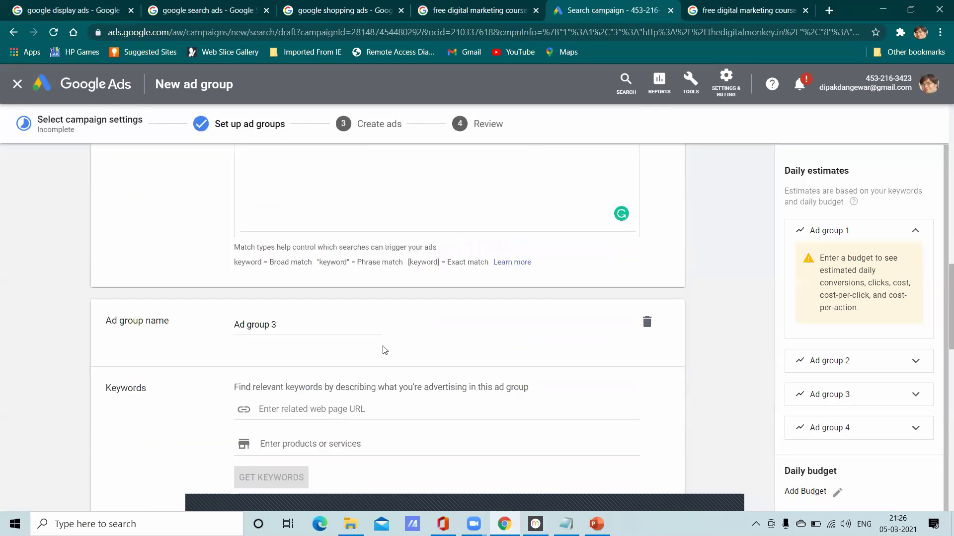
{"action": "scroll", "coordinate": [386, 347], "scroll_direction": "down", "scroll_amount": 8}
{"action": "scroll", "coordinate": [385, 348], "scroll_direction": "up", "scroll_amount": 4}
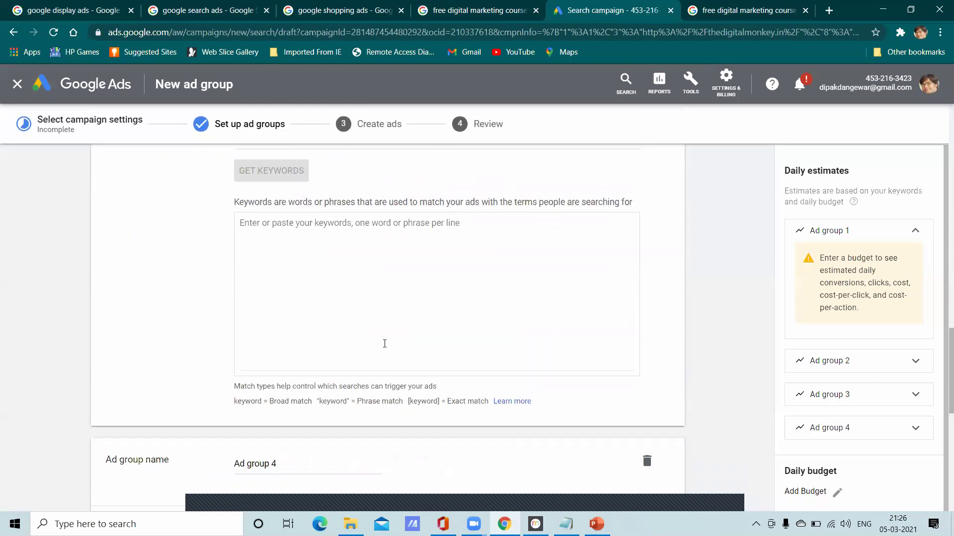
{"action": "scroll", "coordinate": [384, 344], "scroll_direction": "up", "scroll_amount": 4}
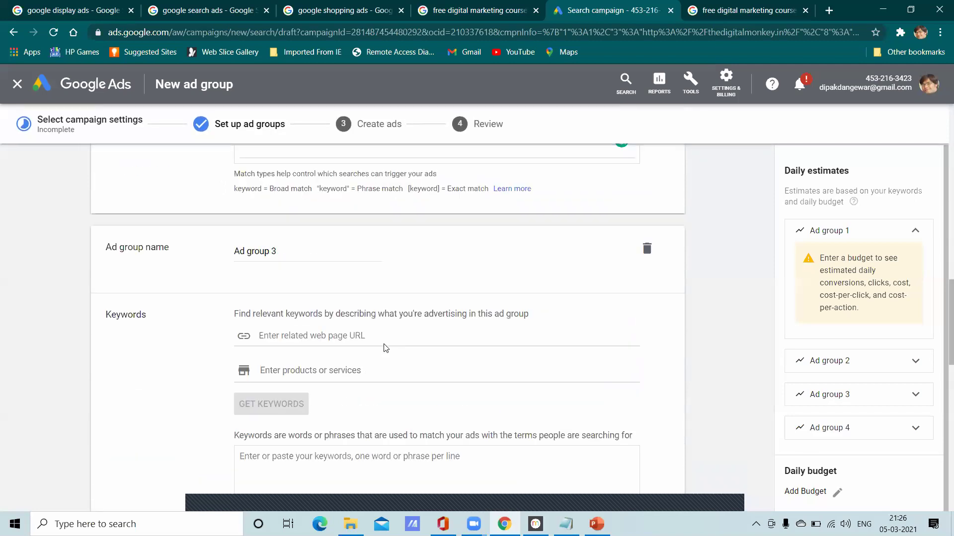
{"action": "scroll", "coordinate": [383, 346], "scroll_direction": "down", "scroll_amount": 6}
{"action": "scroll", "coordinate": [385, 343], "scroll_direction": "up", "scroll_amount": 6}
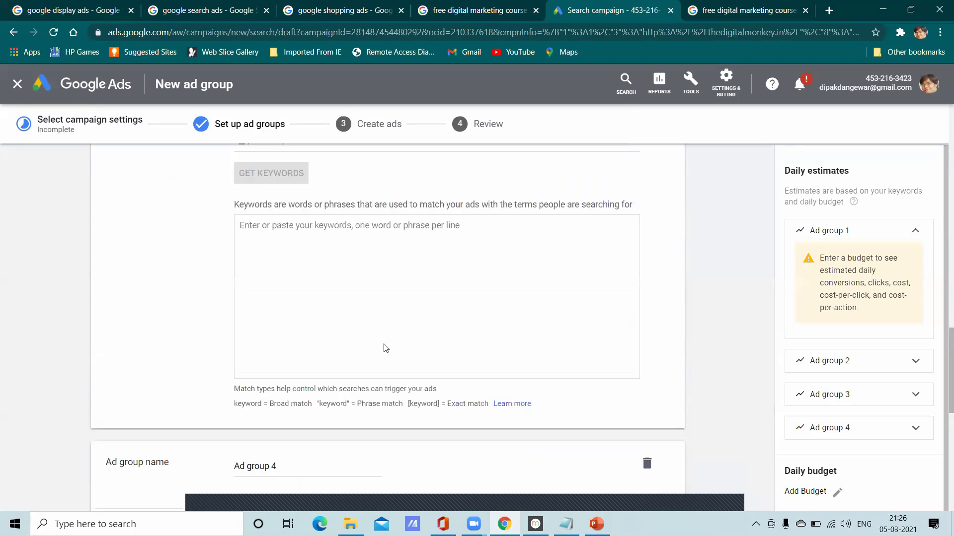
{"action": "scroll", "coordinate": [387, 341], "scroll_direction": "up", "scroll_amount": 11}
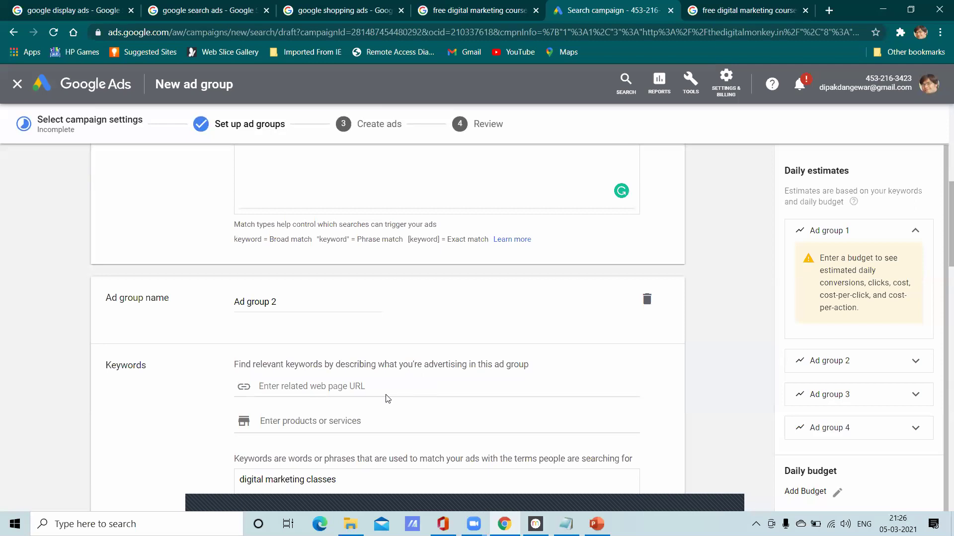
{"action": "scroll", "coordinate": [440, 397], "scroll_direction": "up", "scroll_amount": 6}
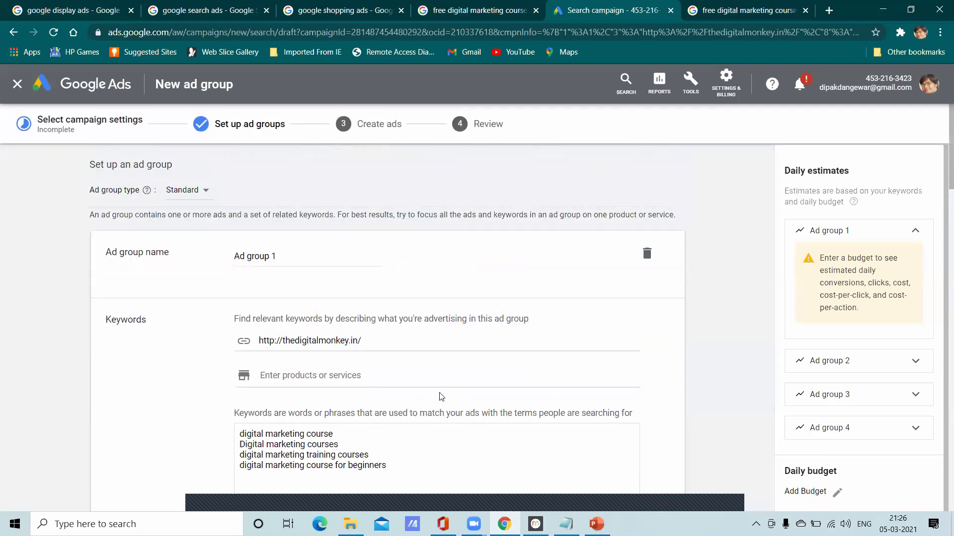
- Check the ad group type setting without changing it, and review Ad group 2's keyword section
{"action": "left_click", "coordinate": [203, 194]}
{"action": "left_click", "coordinate": [269, 192]}
{"action": "scroll", "coordinate": [404, 366], "scroll_direction": "down", "scroll_amount": 6}
{"action": "scroll", "coordinate": [405, 364], "scroll_direction": "down", "scroll_amount": 5}
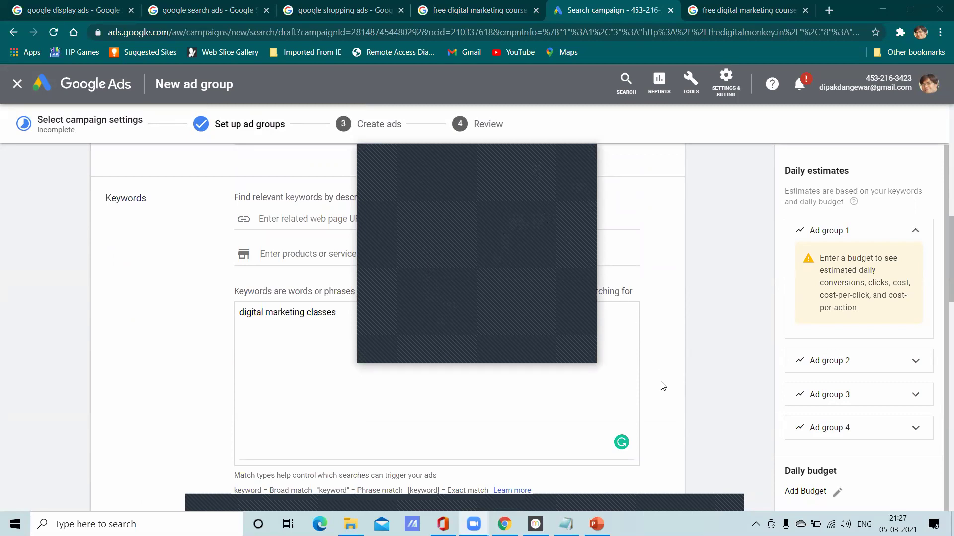
{"action": "mouse_move", "coordinate": [598, 517]}
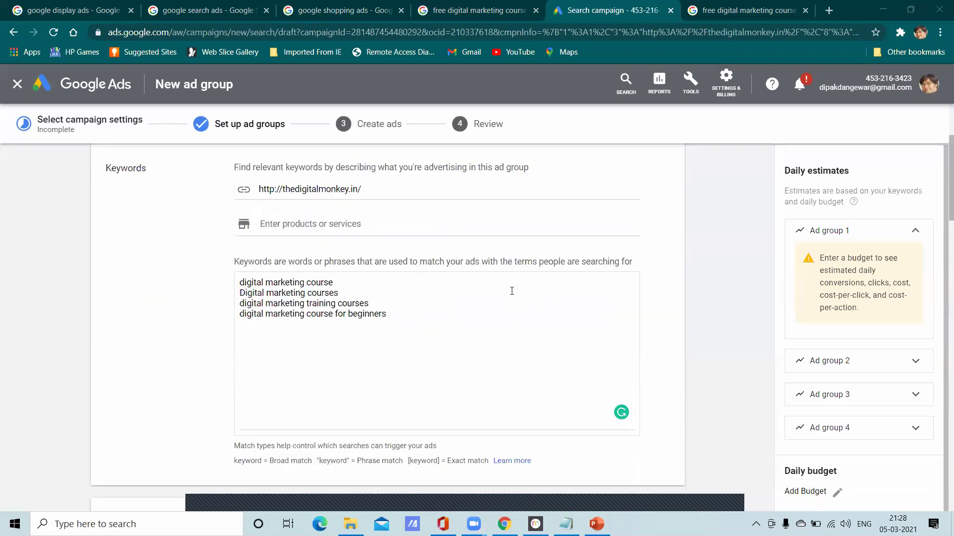
{"action": "scroll", "coordinate": [512, 291], "scroll_direction": "up", "scroll_amount": 3}
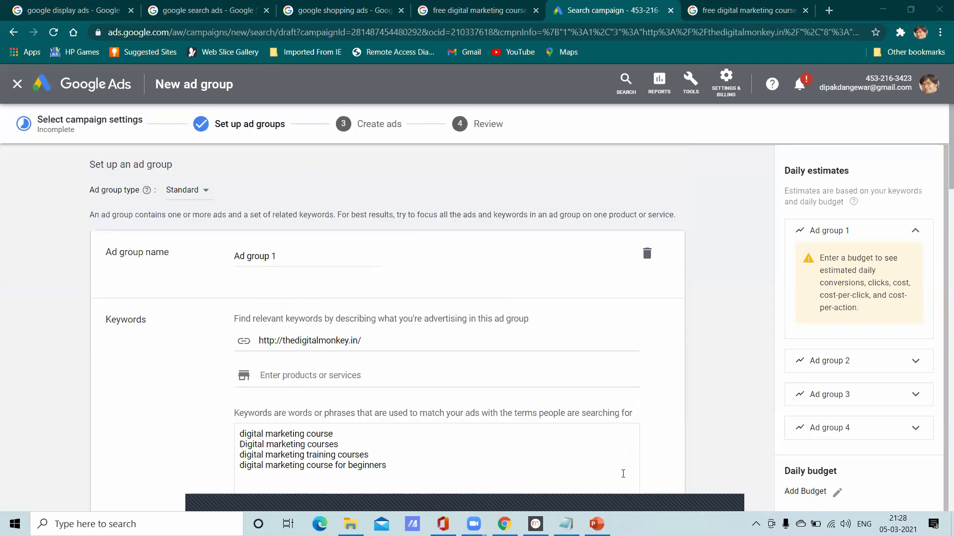
{"action": "mouse_move", "coordinate": [549, 508]}
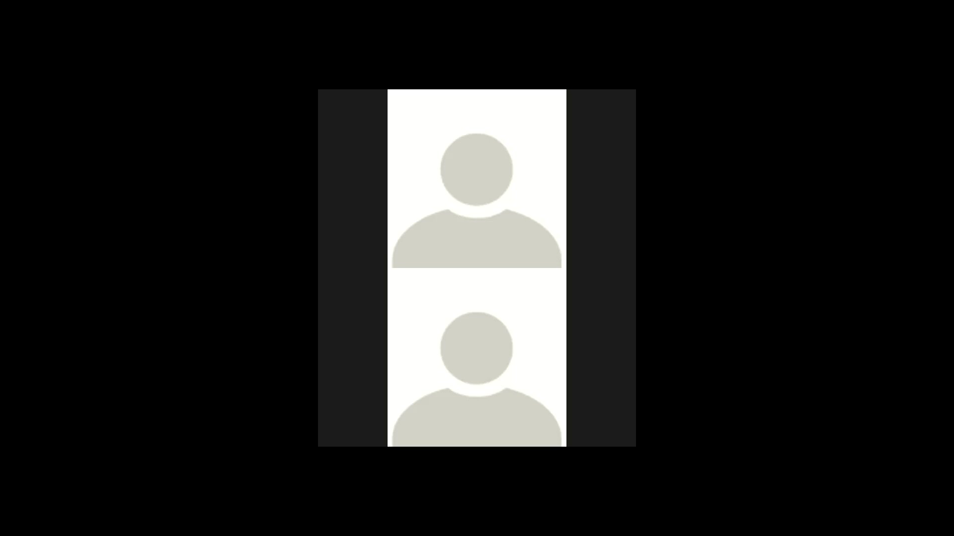